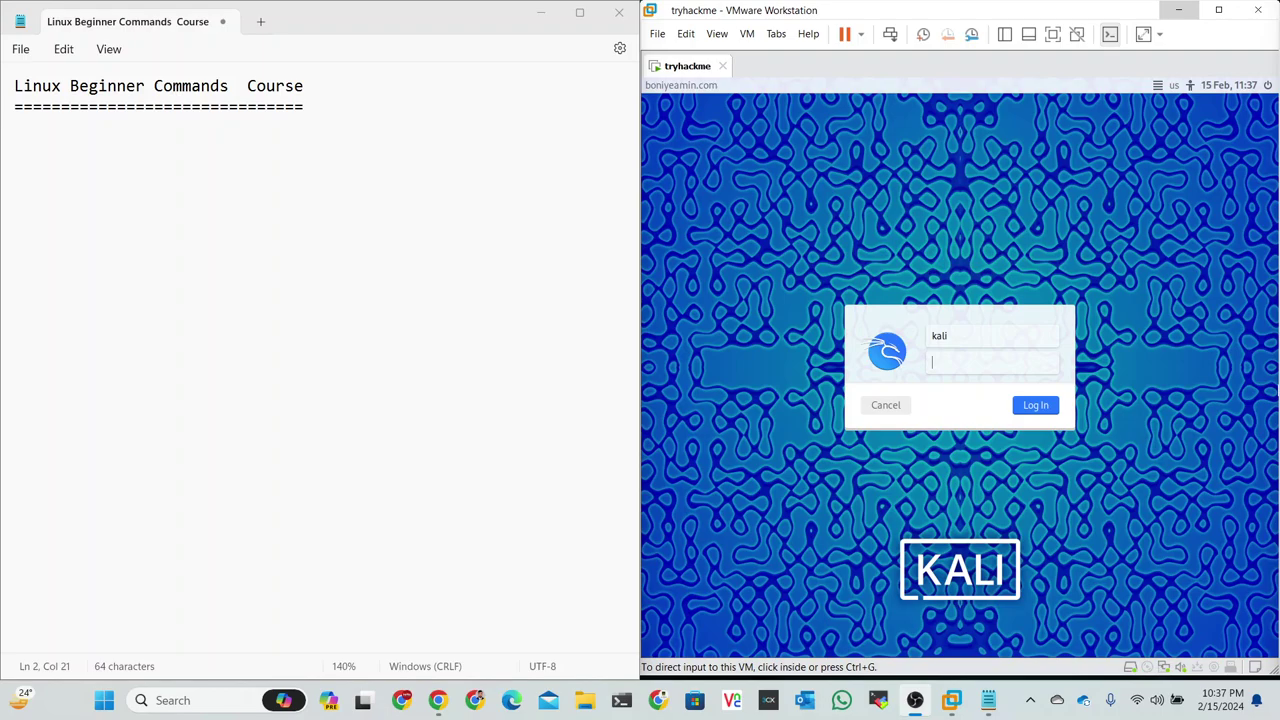
Add the question 'what is linux ?' below the title underline and start an '=>' answer line
left_click(138, 176)
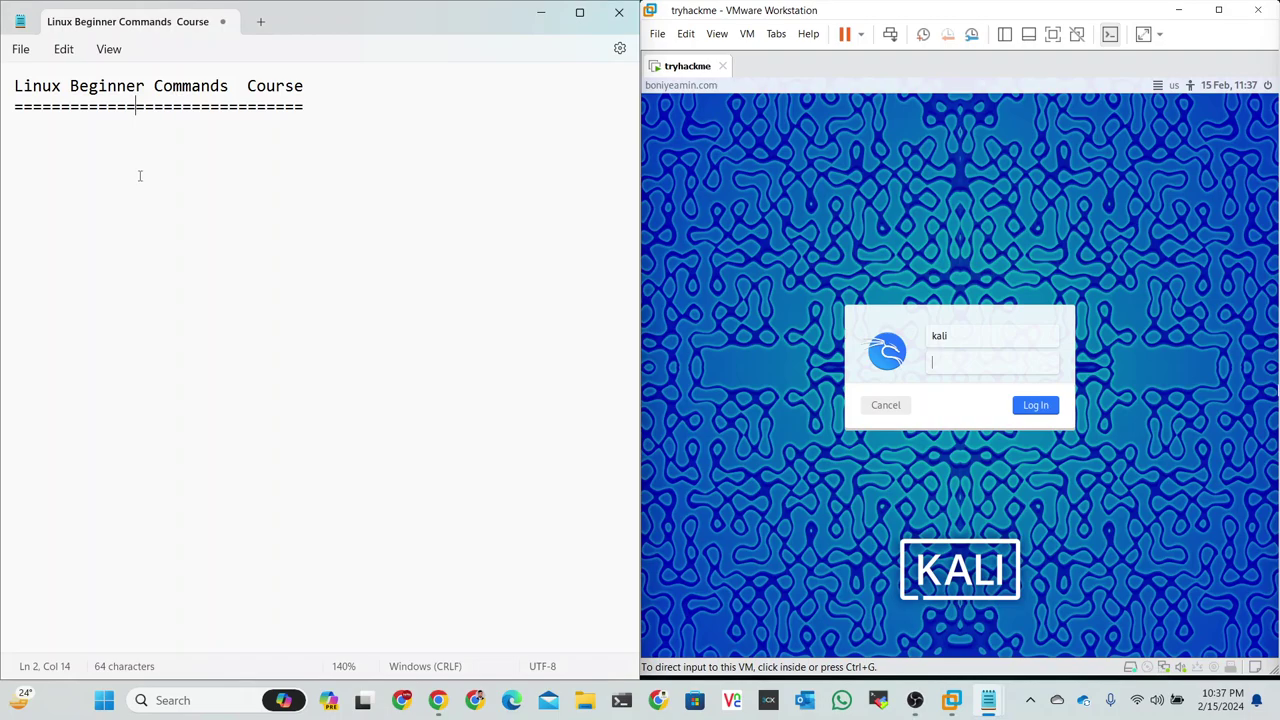
left_click(332, 106)
key("Return")
key("Return")
key("Return")
type("what is ")
type("linux ")
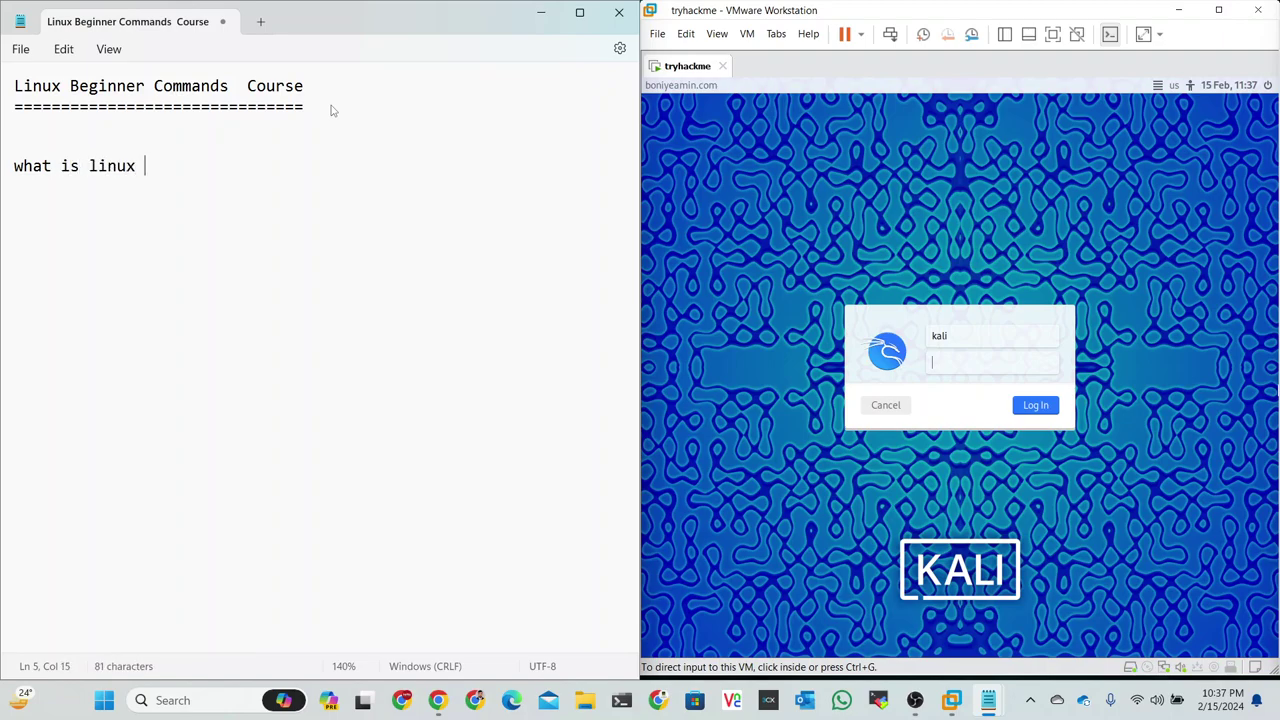
type("?")
key("Return")
key("Return")
type("=")
type(">op")
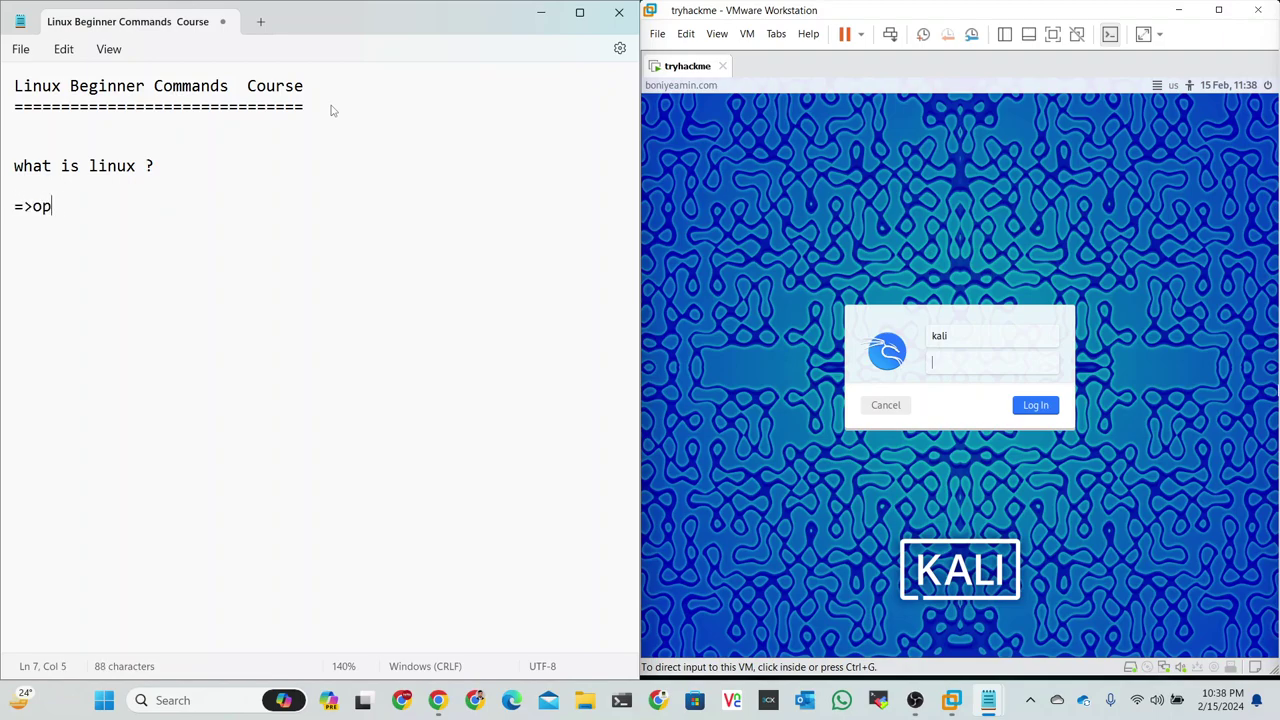
type("ensa")
key("BackSpace")
key("BackSpace")
key("BackSpace")
key("BackSpace")
key("BackSpace")
key("BackSpace")
Finish the answer line with 'Opensourse OS' after the '=>'
type("Open")
type("so")
type("urse")
type(" OS")
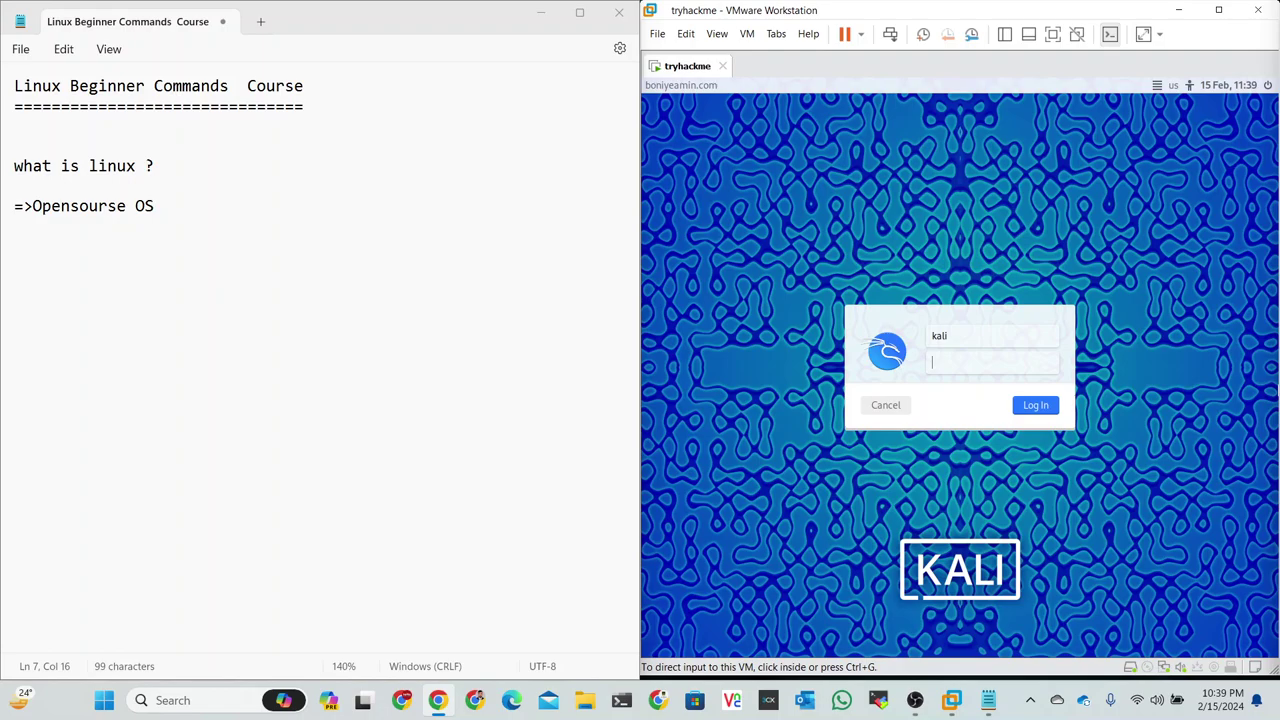
Add 'win----mac---apk' under the answer, then a 'G .. t' line after a blank line
left_click(180, 200)
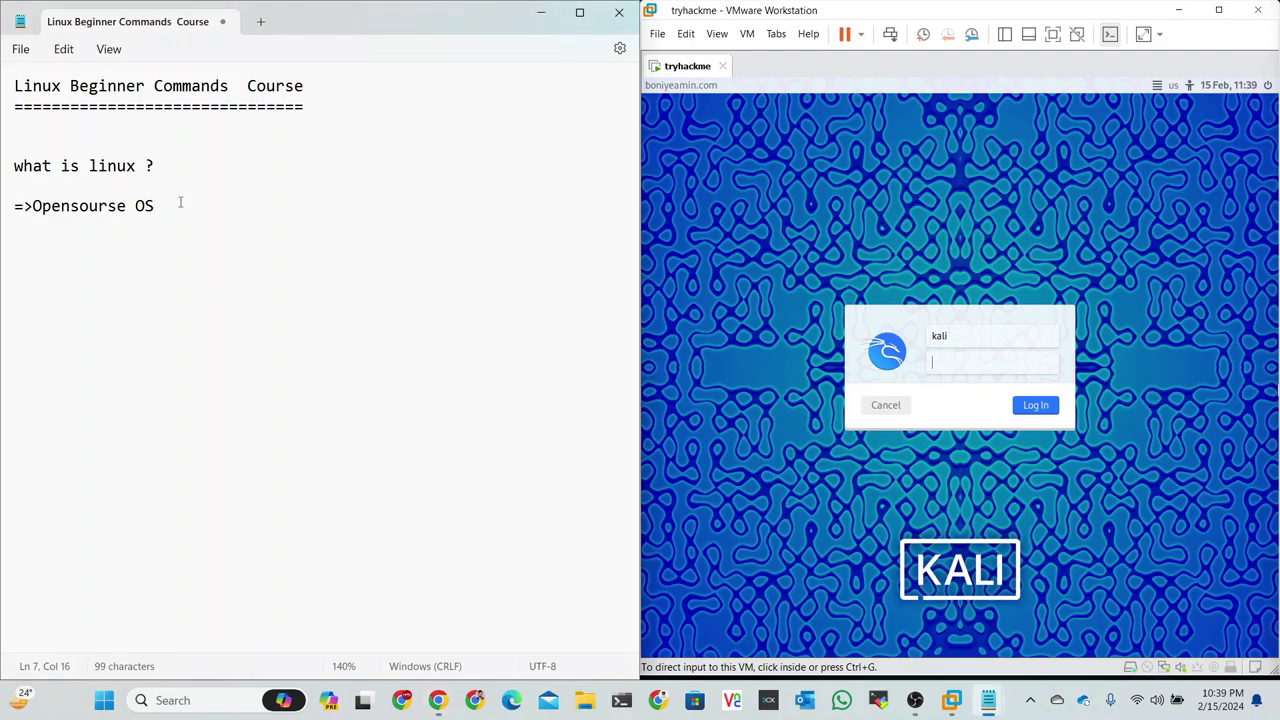
key("Return")
type("w")
type("in")
type("----m")
type("ac")
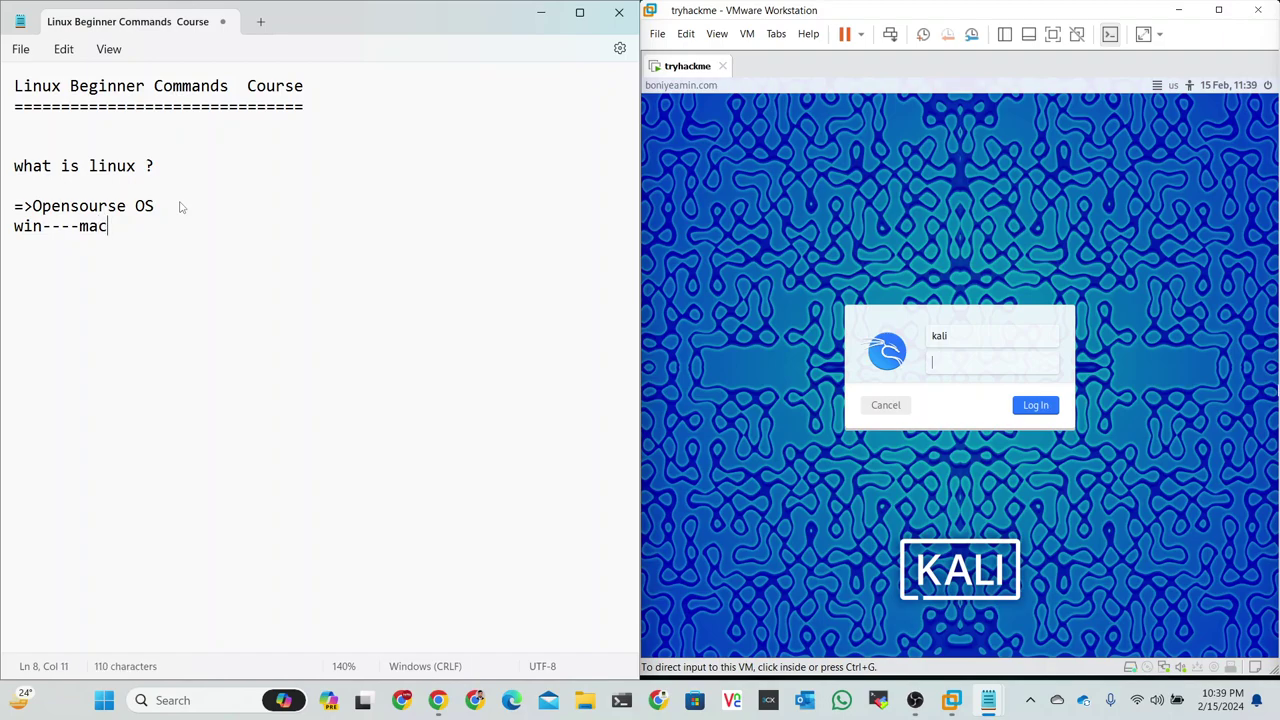
type("---a")
type("pk")
key("Return")
key("Return")
type("G")
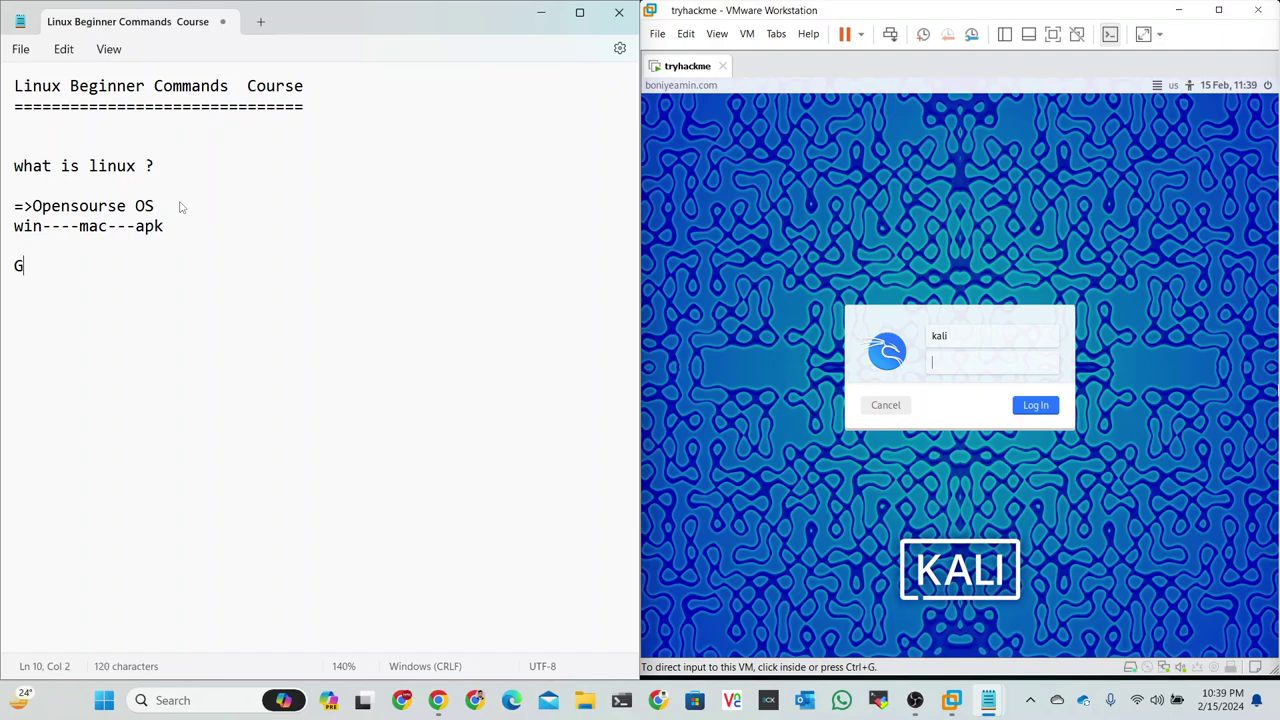
type(" ..")
type(" t")
Add an 'OS Dis-----' note with a first arrow item '=> kali Linux' below it
key("Return")
key("Return")
type("OS Dis")
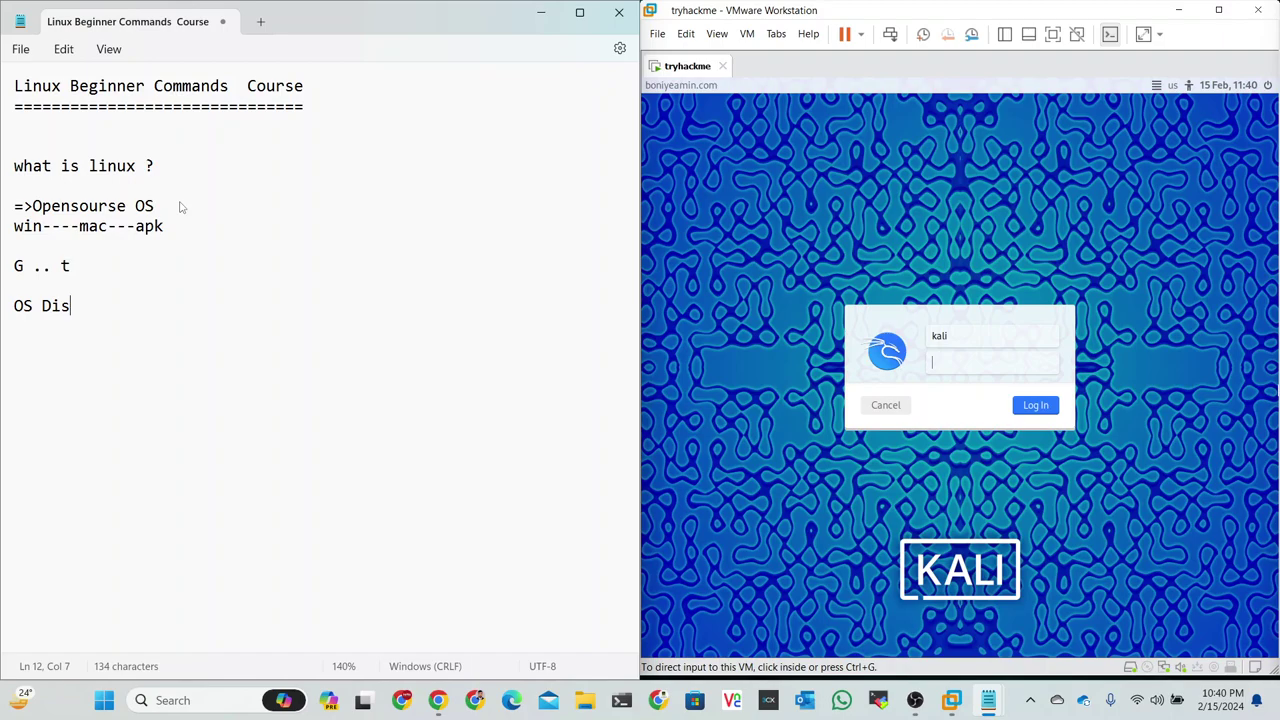
type("-----")
key("Return")
key("Return")
type("=")
type(".")
key("Return")
type(">")
key("BackSpace")
key("BackSpace")
key("BackSpace")
key("BackSpace")
type("> kla")
key("BackSpace")
key("BackSpace")
type("ali")
type("nu")
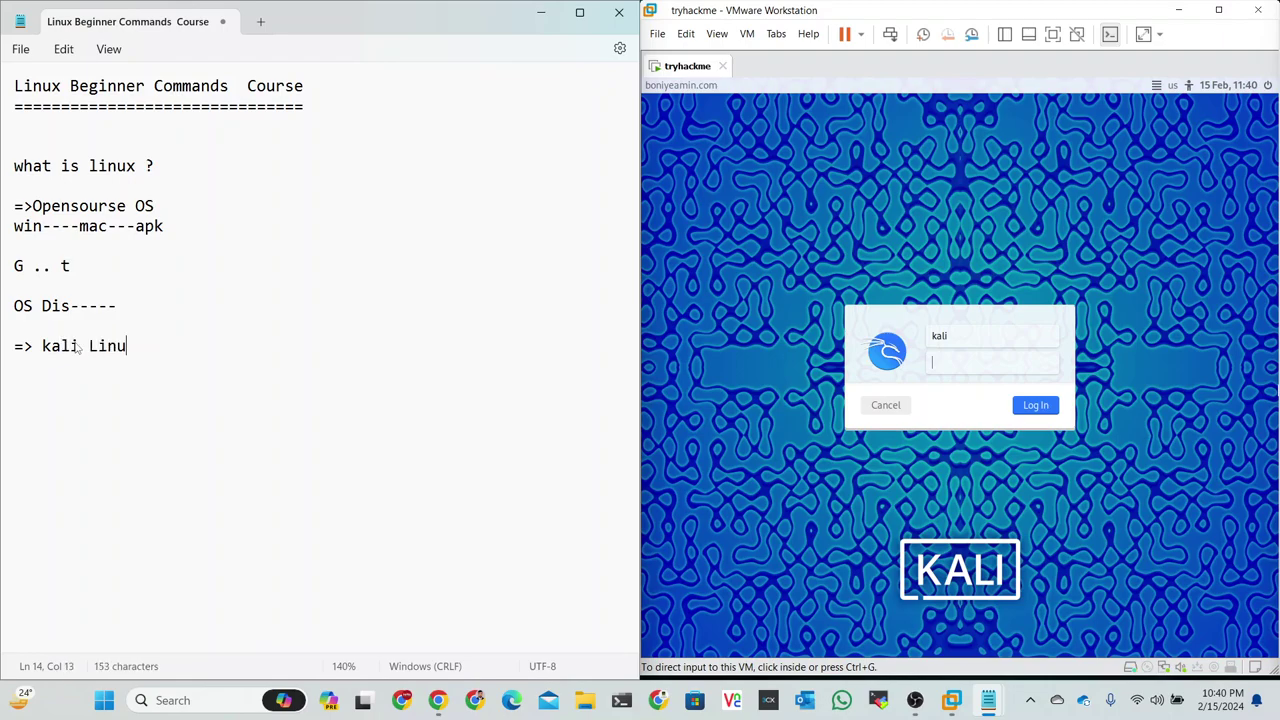
type("x")
List '=> ubuntu' and '=> Cent OS' beneath kali Linux, leaving blank space below
key("Return")
type("=>")
type(" ub")
type("on")
key("BackSpace")
key("BackSpace")
type("untu")
key("Return")
type("=")
type("> ")
type("Centos")
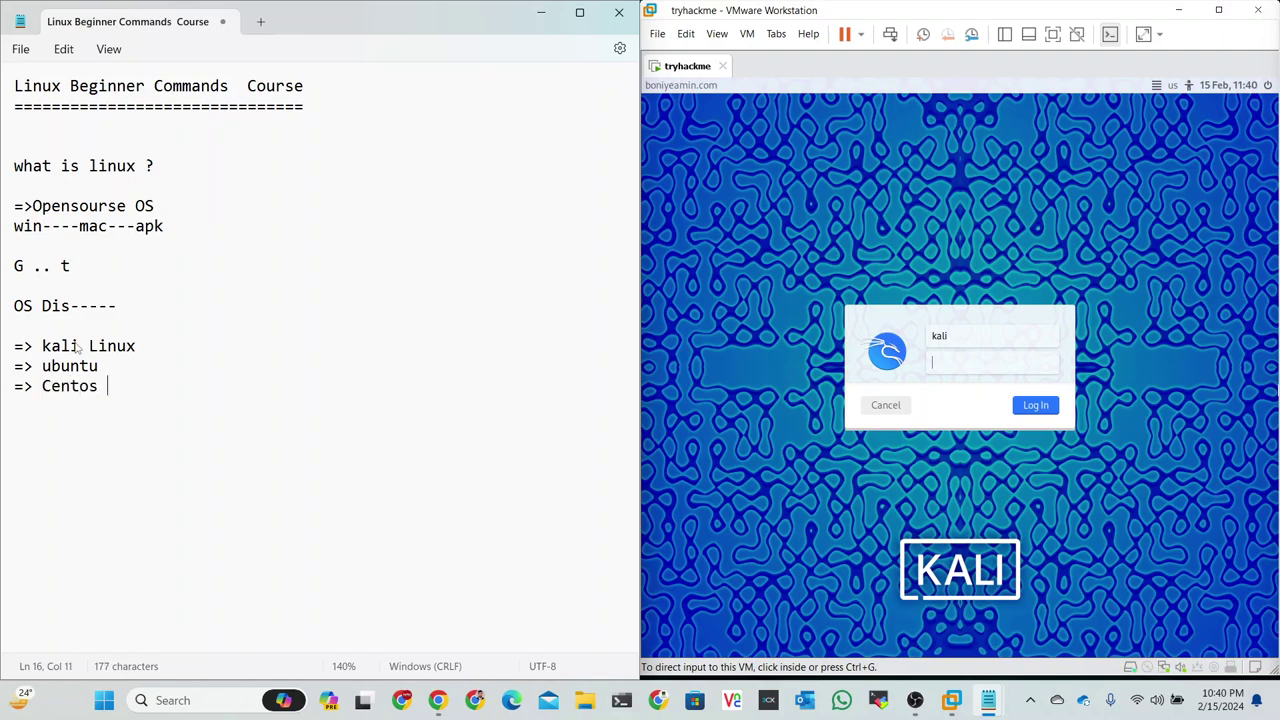
key("BackSpace")
key("BackSpace")
key("BackSpace")
type("OS")
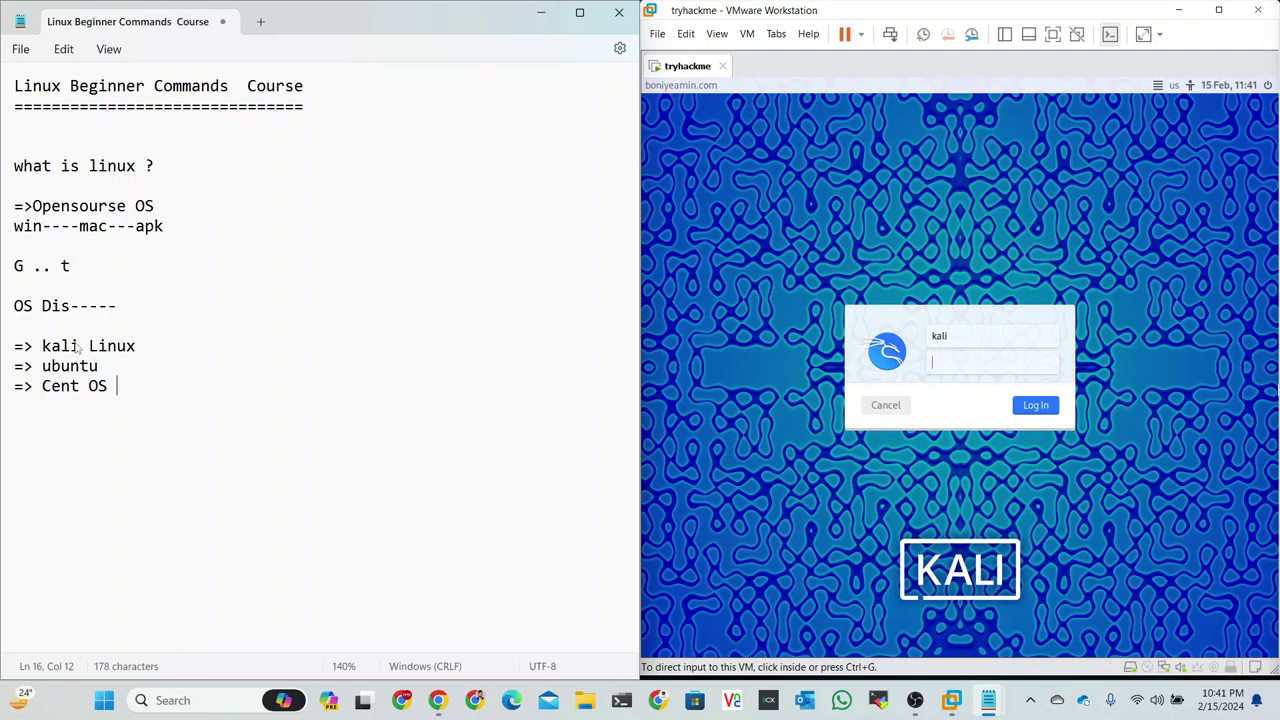
key("Return")
key("Return")
key("Return")
left_click(993, 363)
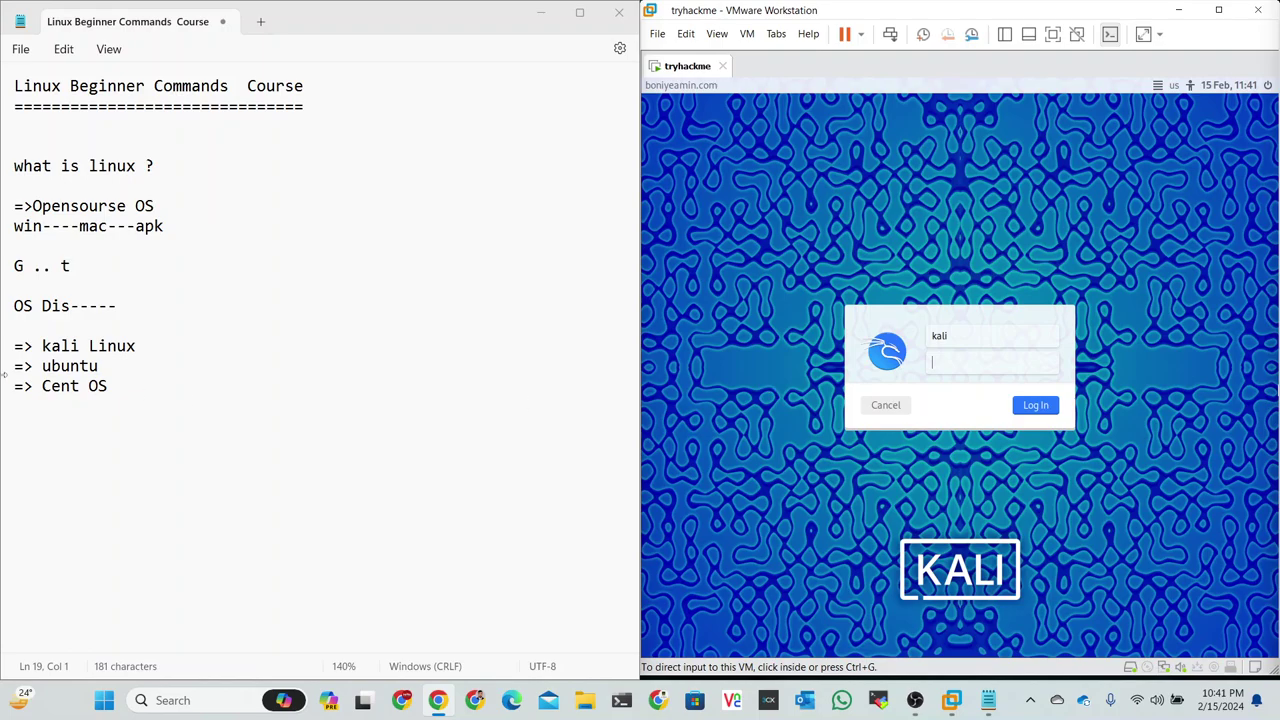
left_click(85, 431)
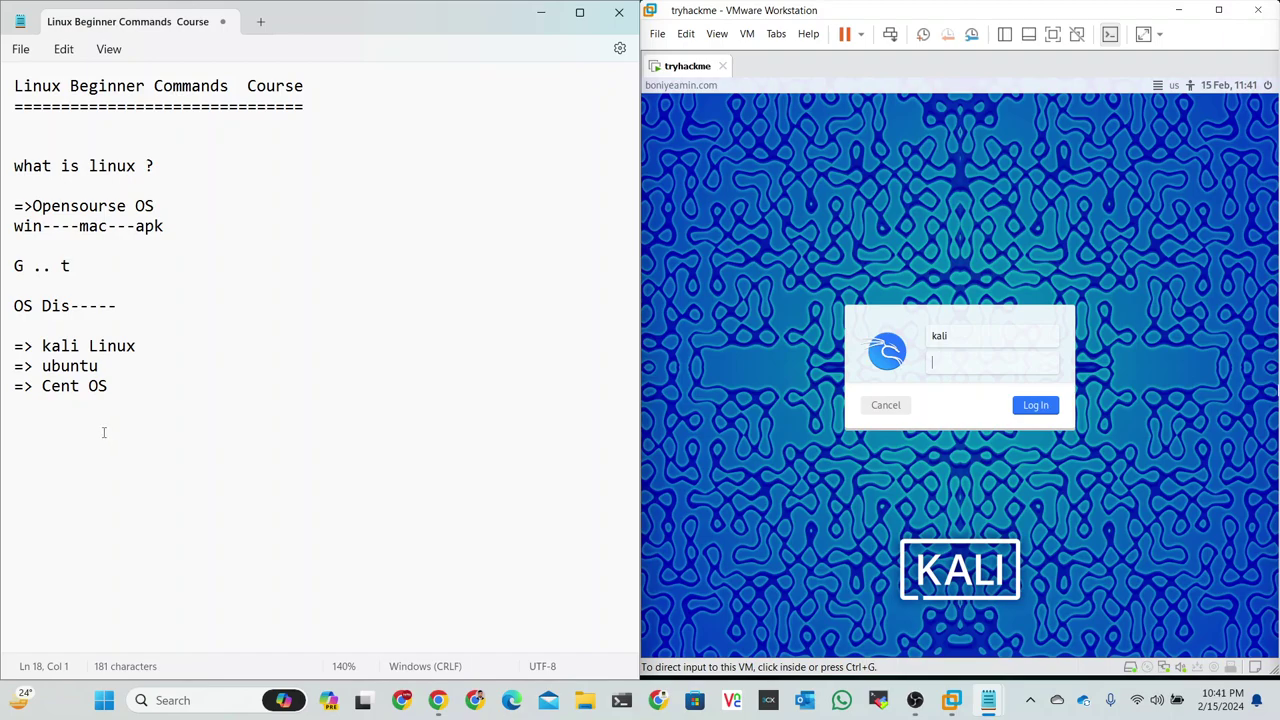
Type the heading 'why are learn Linux ?' with a row of dashes underlining it
type("w")
type("hy ")
type("ar")
type("e ")
type("lea")
type("nt")
key("BackSpace")
key("BackSpace")
type("rn ")
type("Linu")
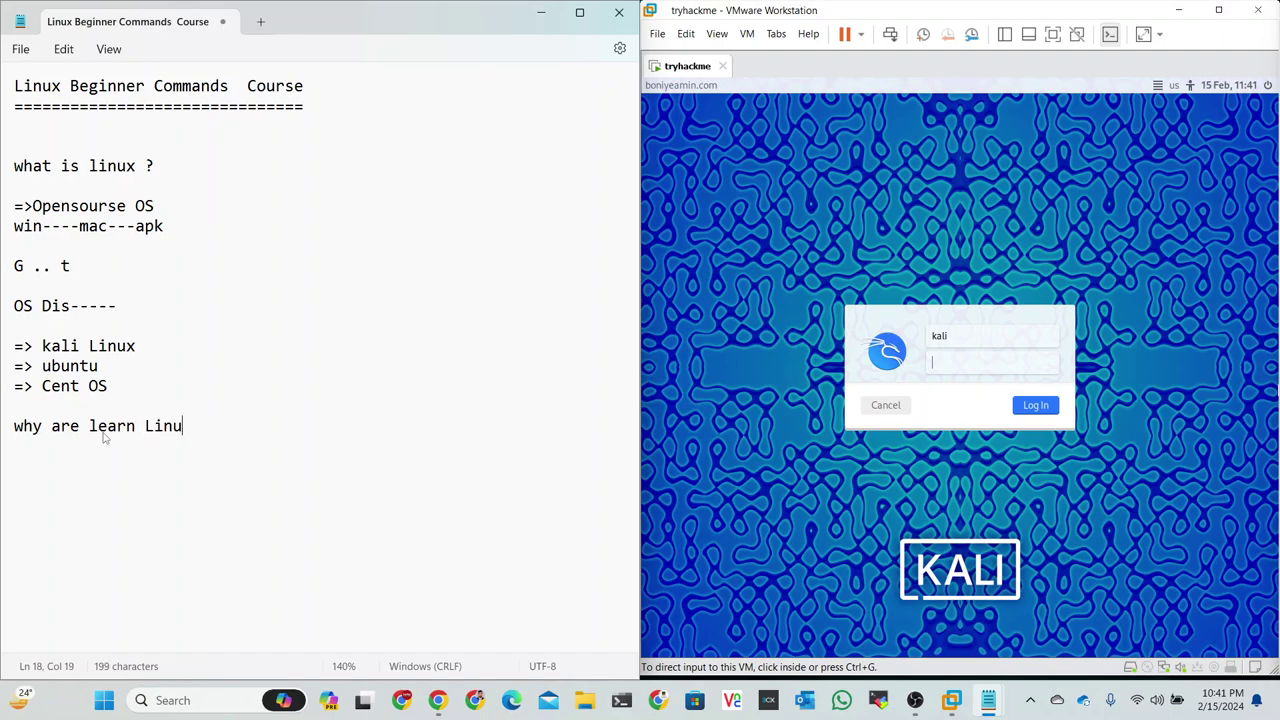
type("x ?")
key("Return")
type("-----------------------")
key("Return")
key("Return")
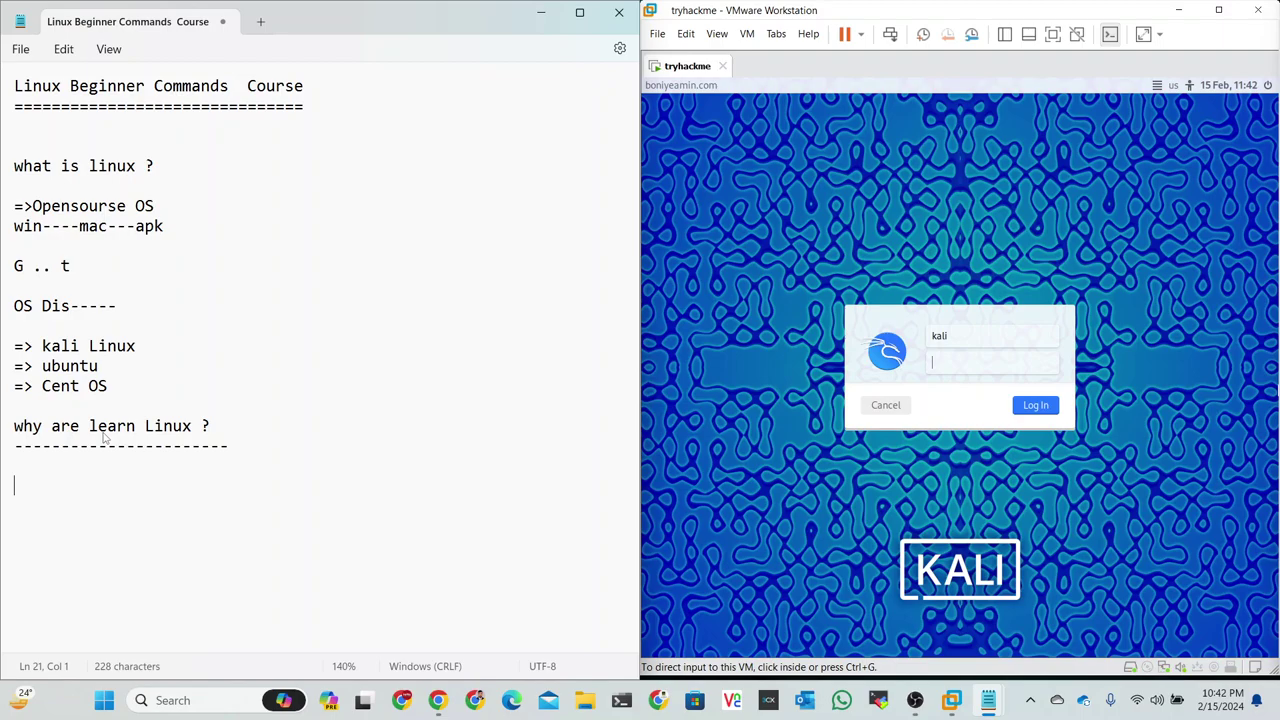
Add the arrow item '=> career Opportuitice :' below the dashed underline
type("=")
type("> ")
type("carr")
key("BackSpace")
type("ree")
key("BackSpace")
key("BackSpace")
key("BackSpace")
type("r")
key("BackSpace")
type("ee")
type("r O")
type("ppo")
type("r")
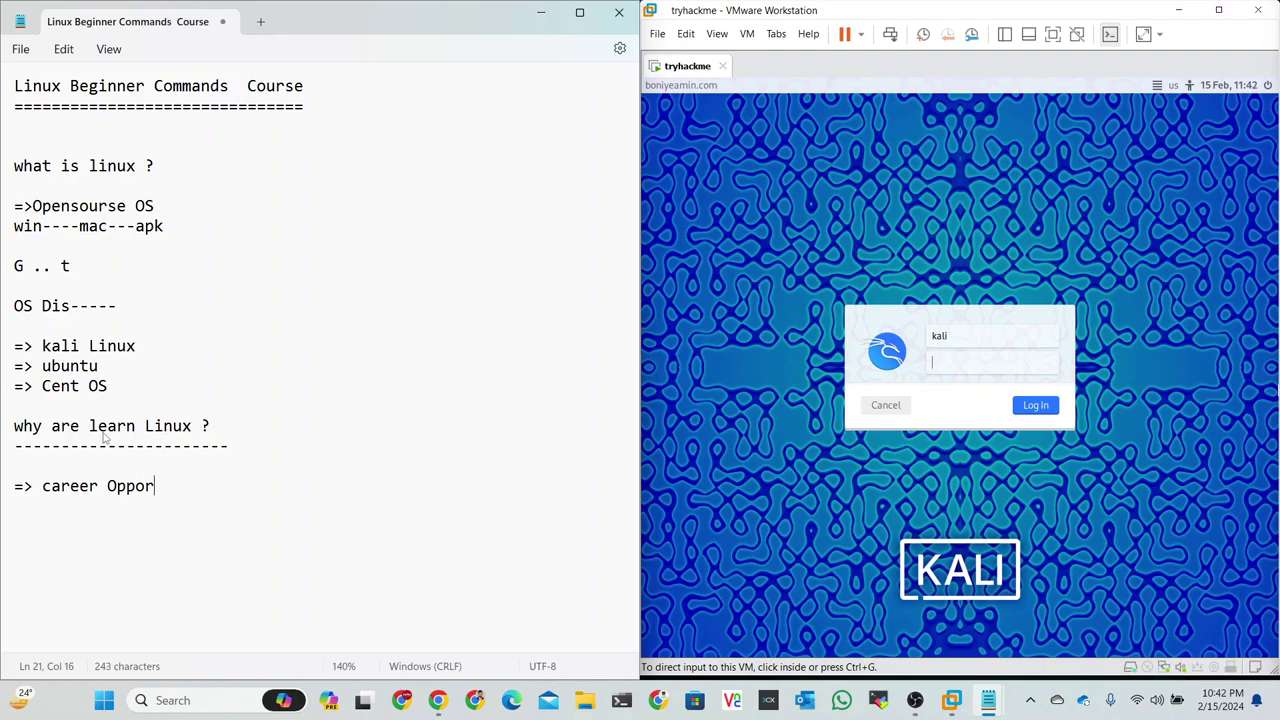
type("tu")
type("iti")
type("ce :")
Search Google in Chrome for 'most of linux user'
left_click(1258, 10)
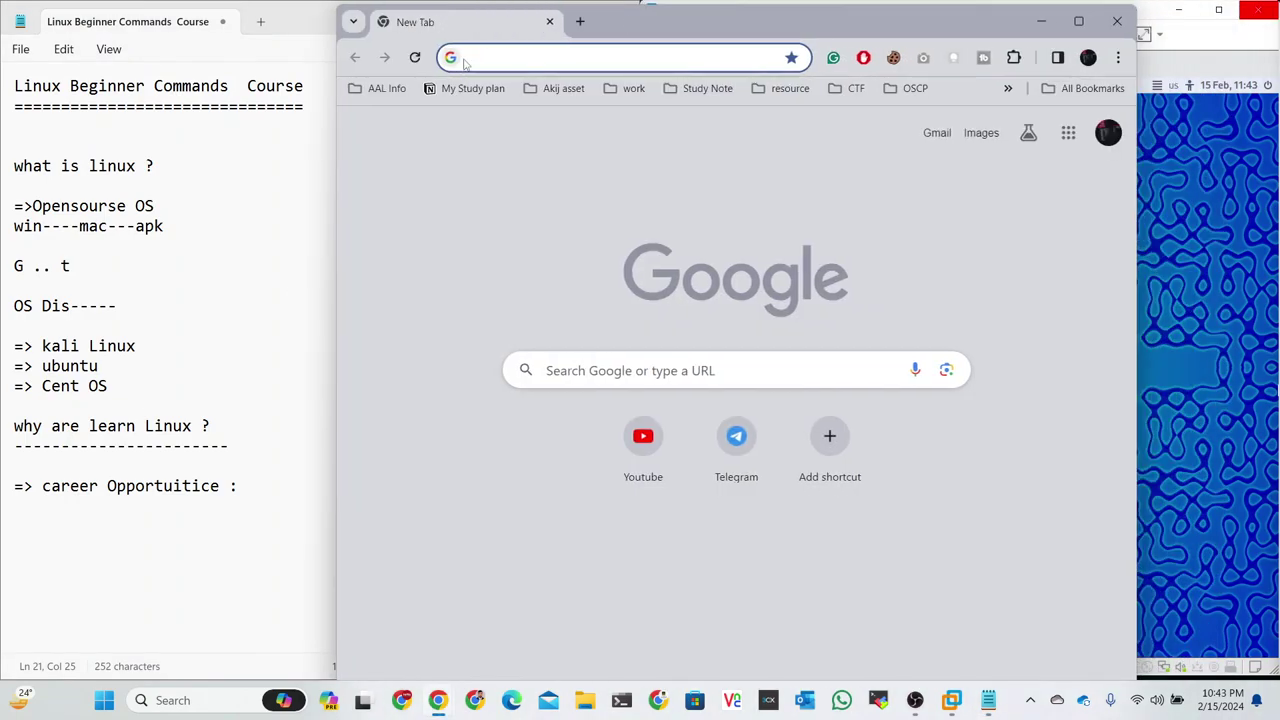
left_click(477, 58)
type("mo")
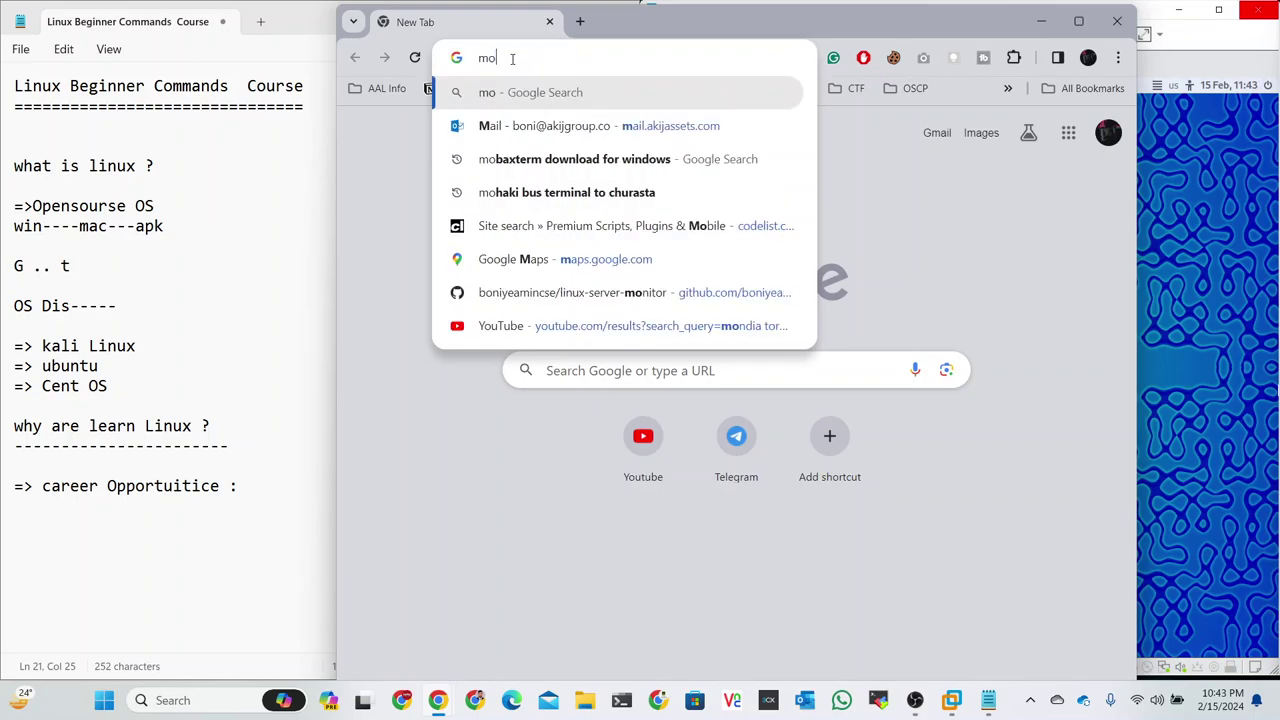
type("st of")
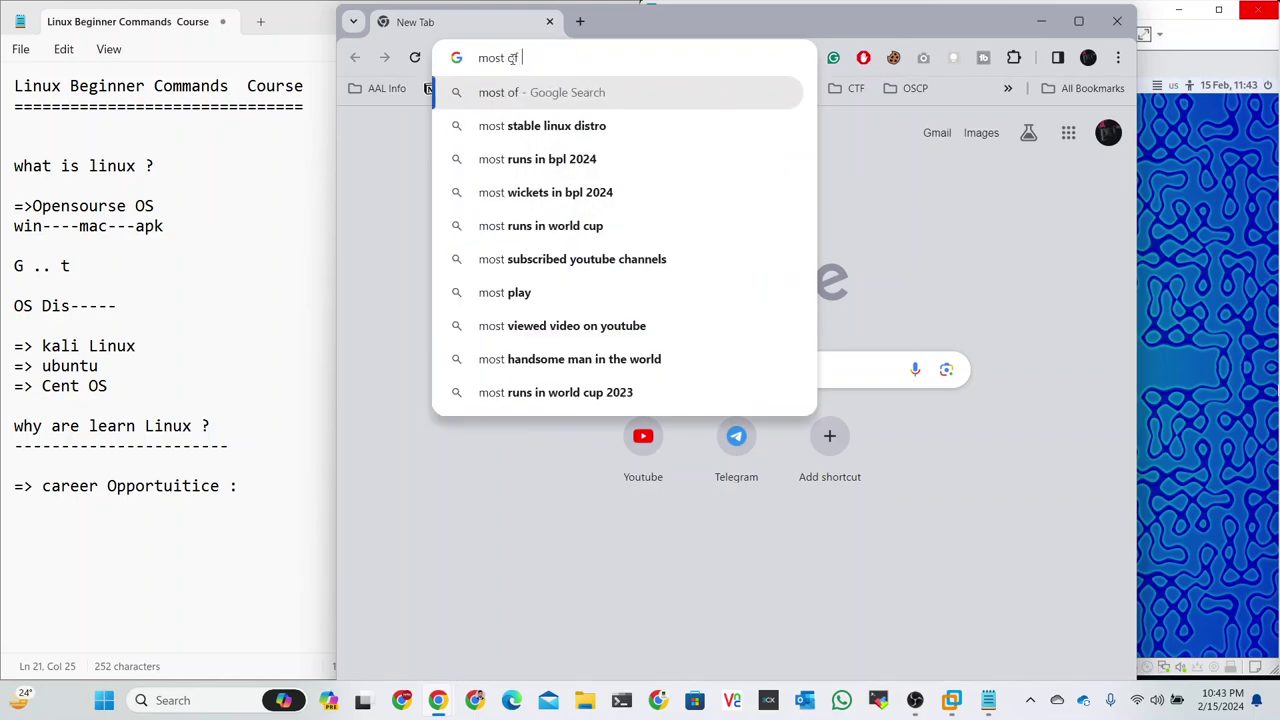
type(" linux")
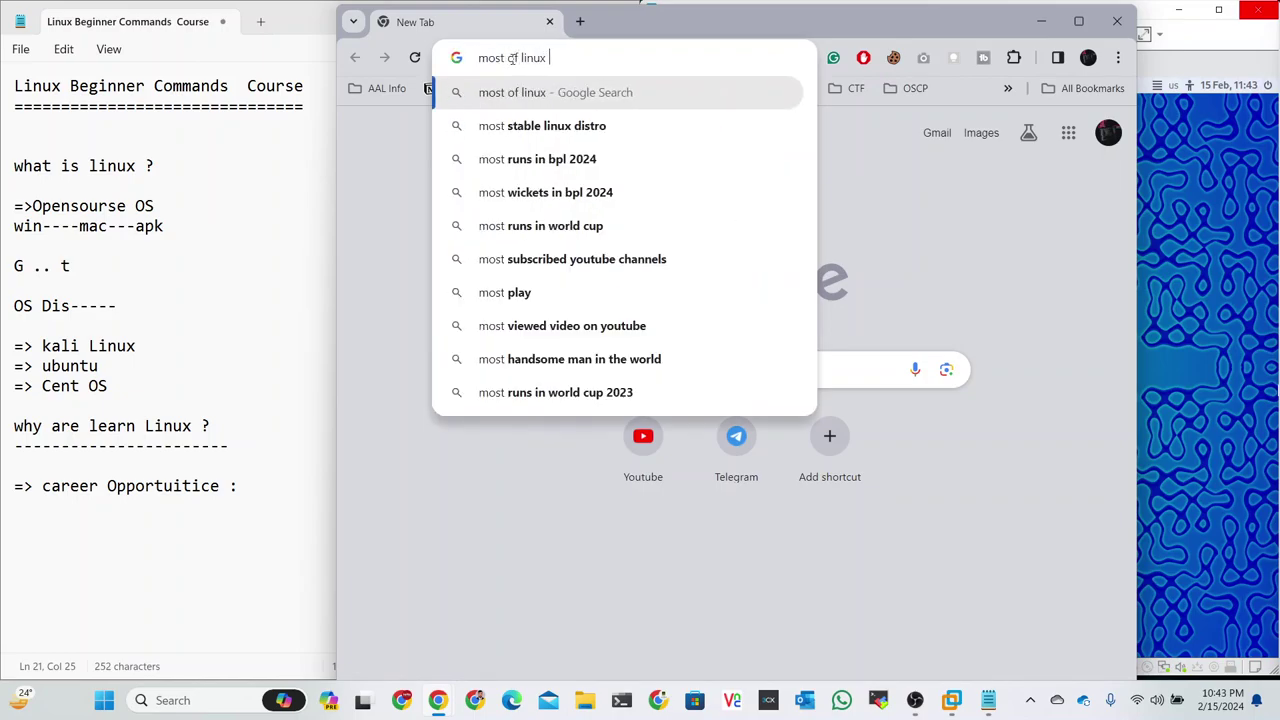
type(" user")
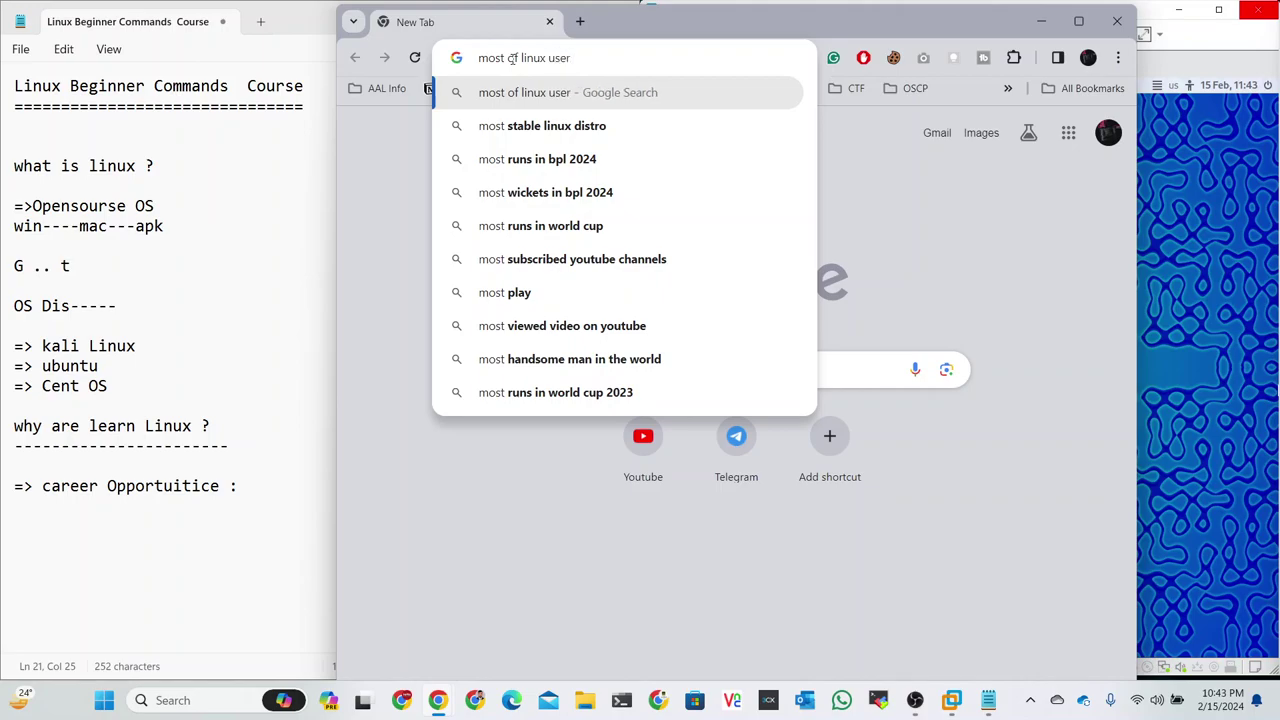
key("Return")
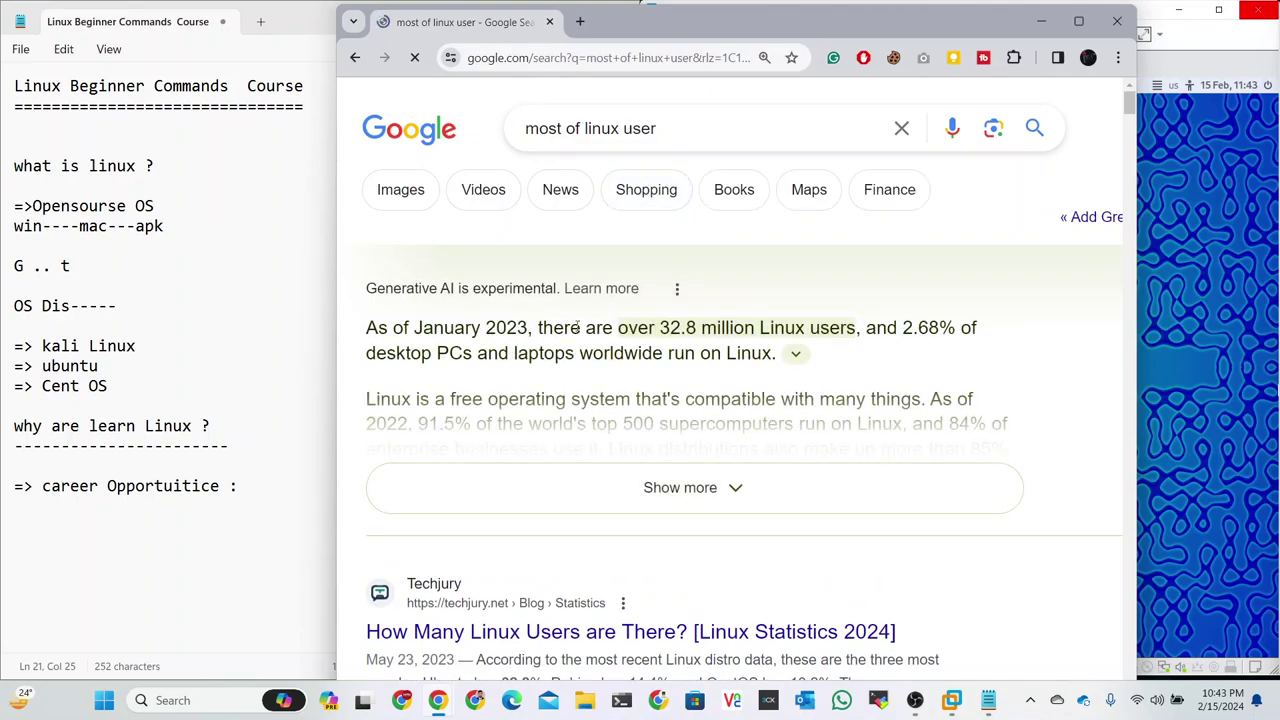
Highlight the overview's 32.8 million users and 2.68% desktop share figures, then the whole summary paragraph
left_click_drag(577, 329, 669, 329)
left_click(669, 329)
left_click_drag(669, 329, 864, 329)
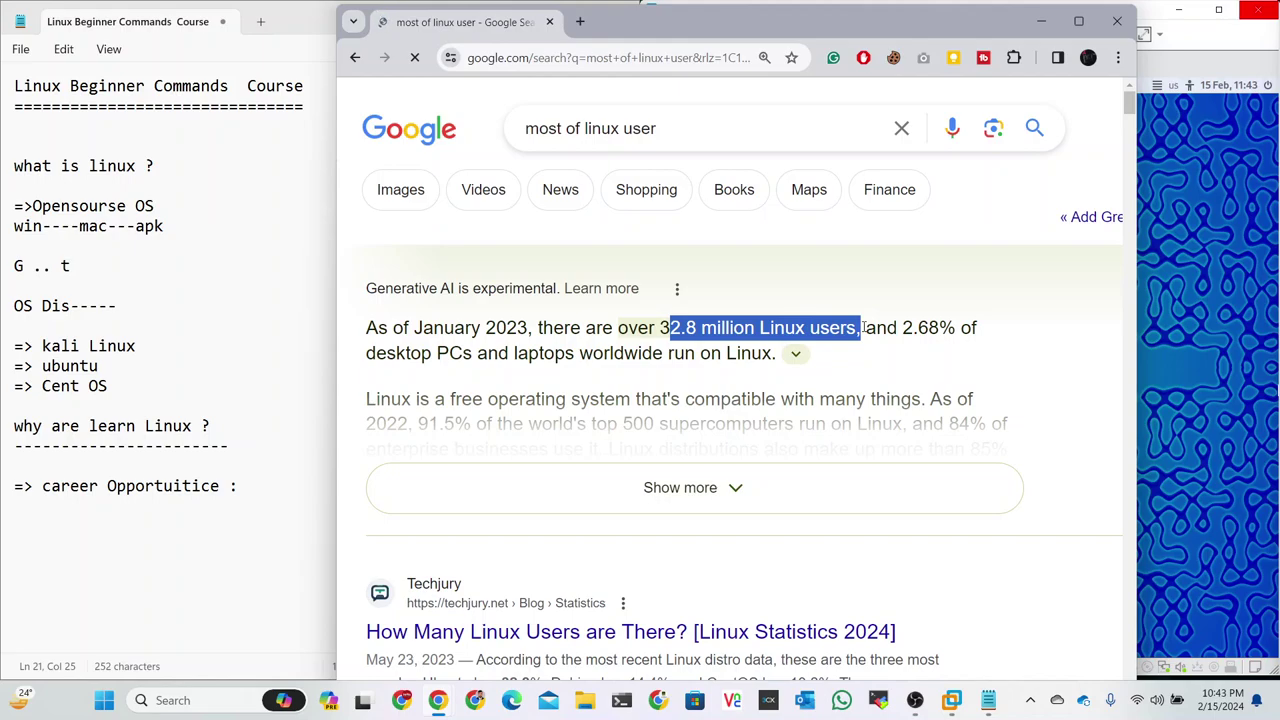
left_click(883, 329)
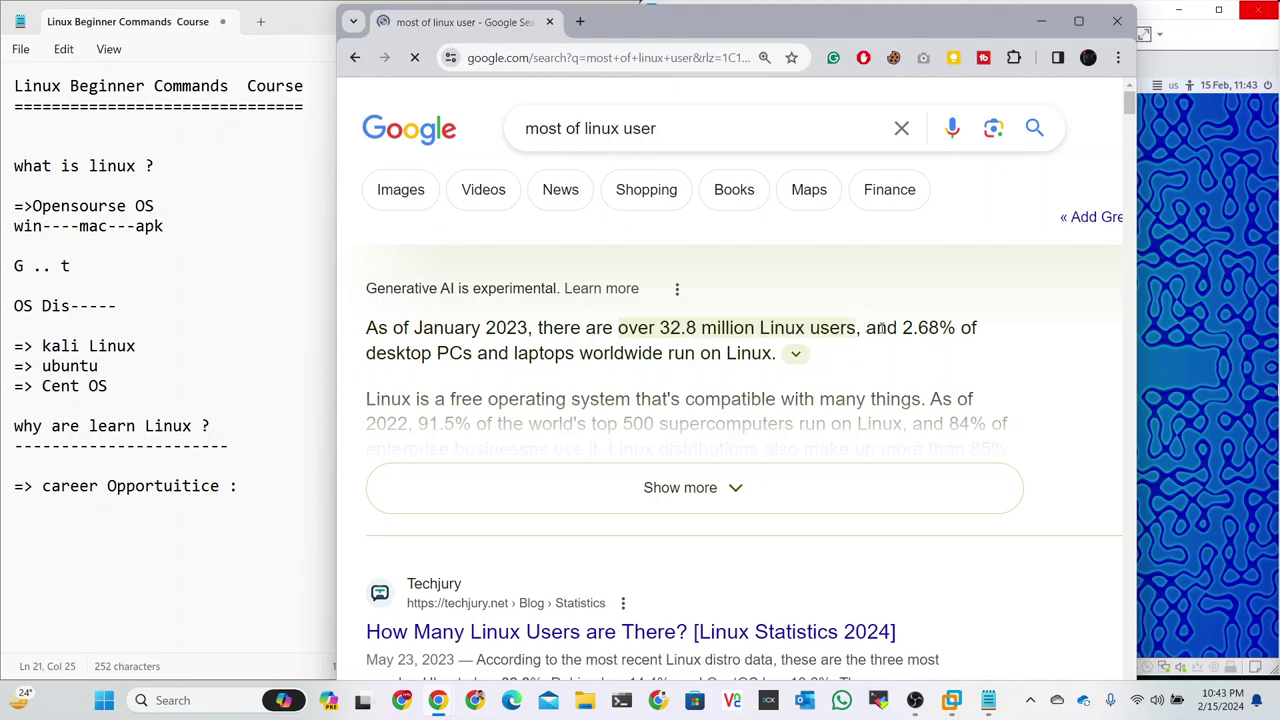
left_click_drag(902, 329, 957, 327)
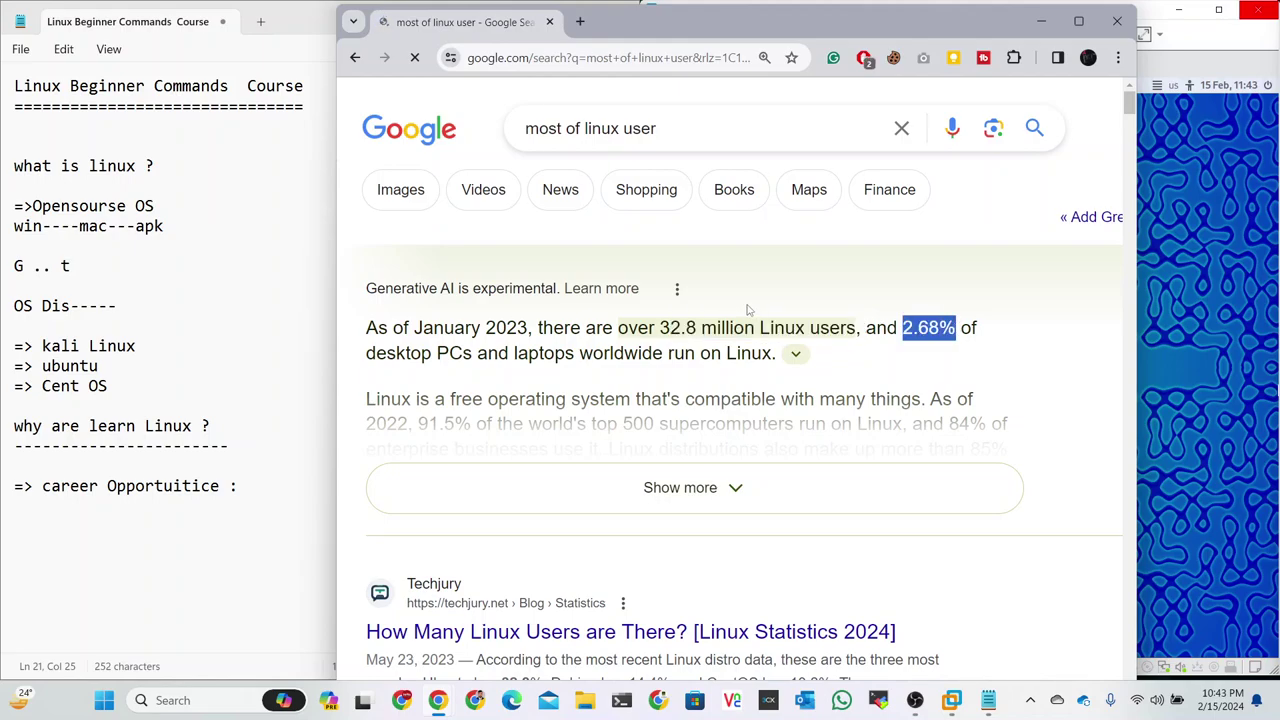
scroll(748, 312, "down", 2)
scroll(748, 312, "up", 2)
left_click_drag(375, 327, 958, 385)
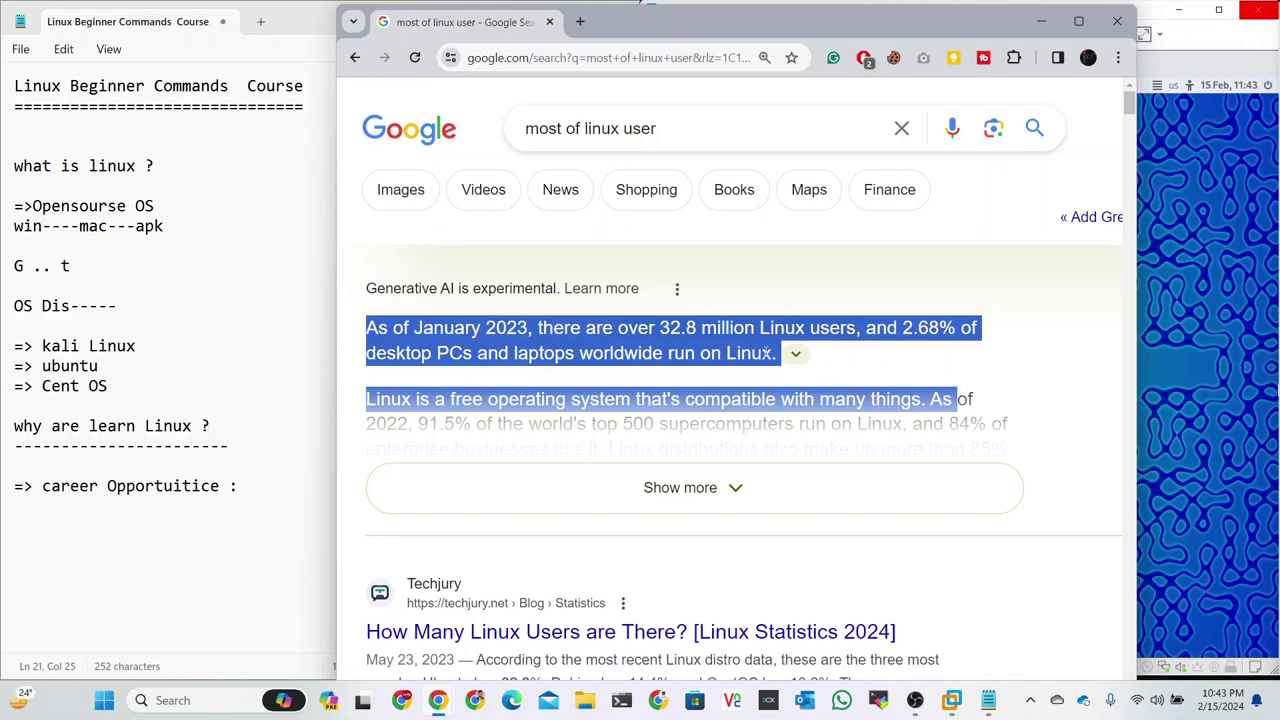
scroll(658, 302, "down", 2)
scroll(655, 298, "up", 2)
Add '=> hight salaries :' and '=> eassy user' lines below career Opportuitice
left_click(1046, 24)
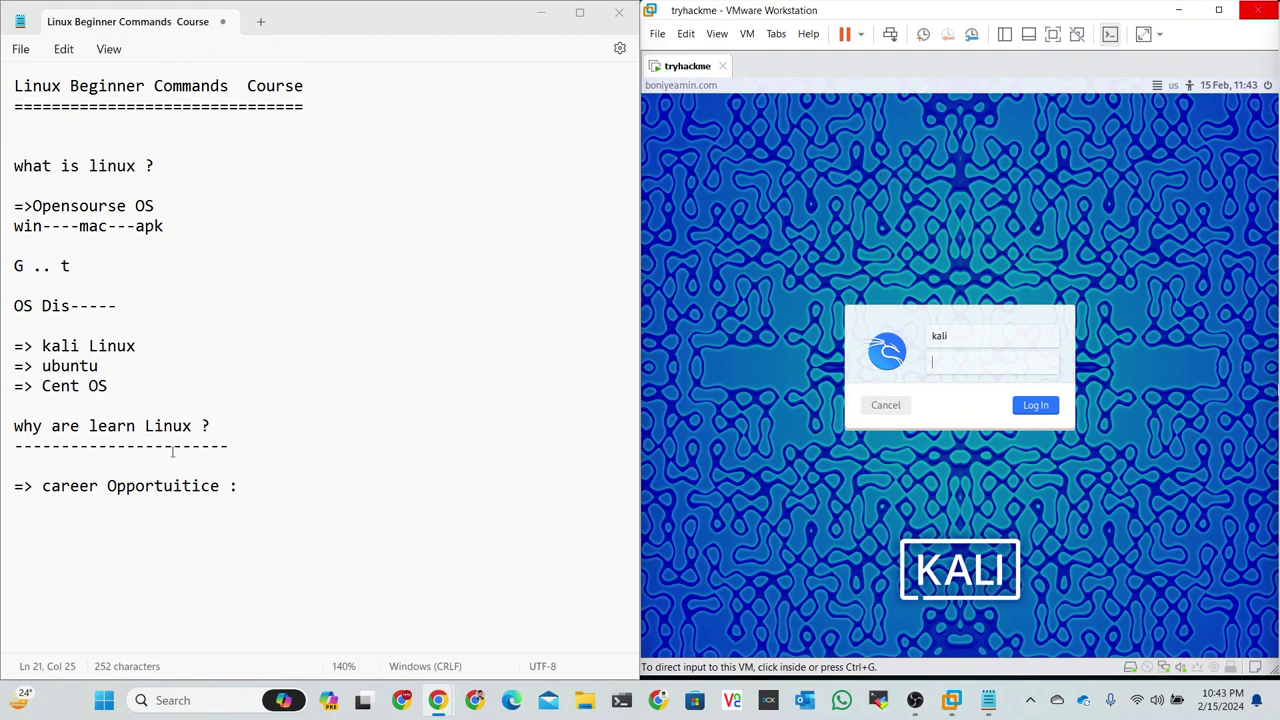
left_click(245, 488)
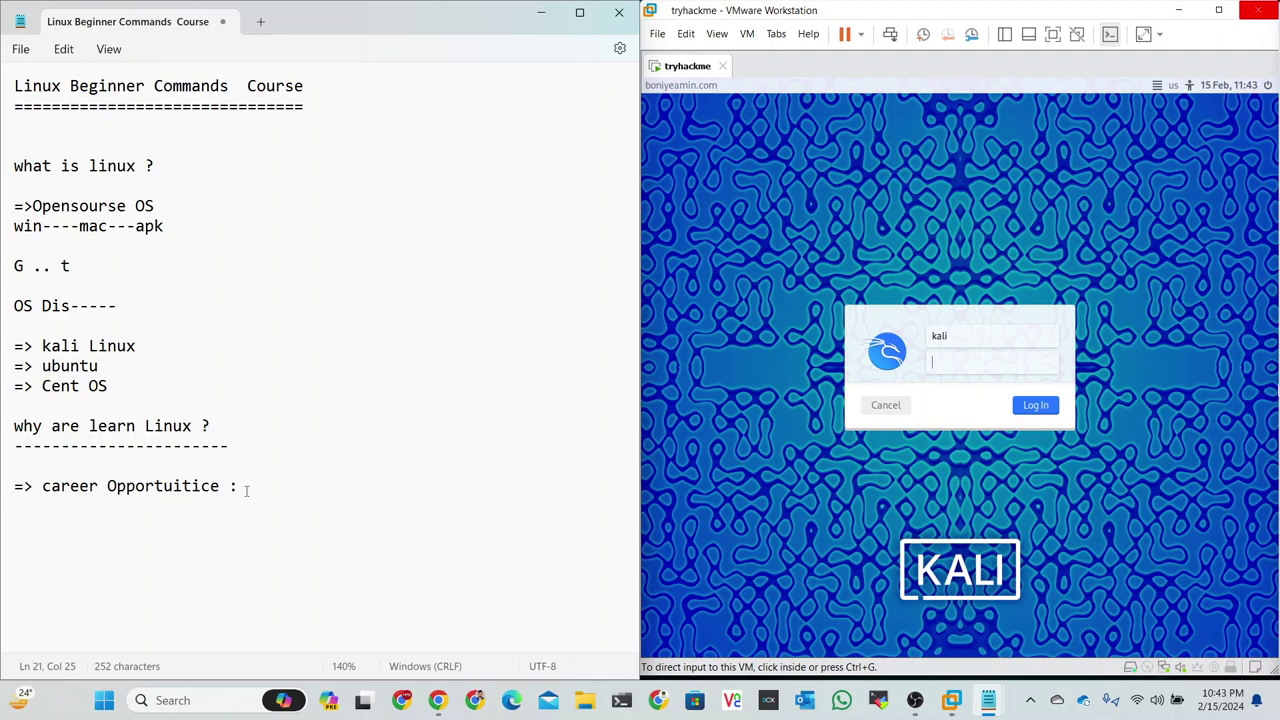
key("Return")
type("=")
type(">")
type("hight")
type(" s")
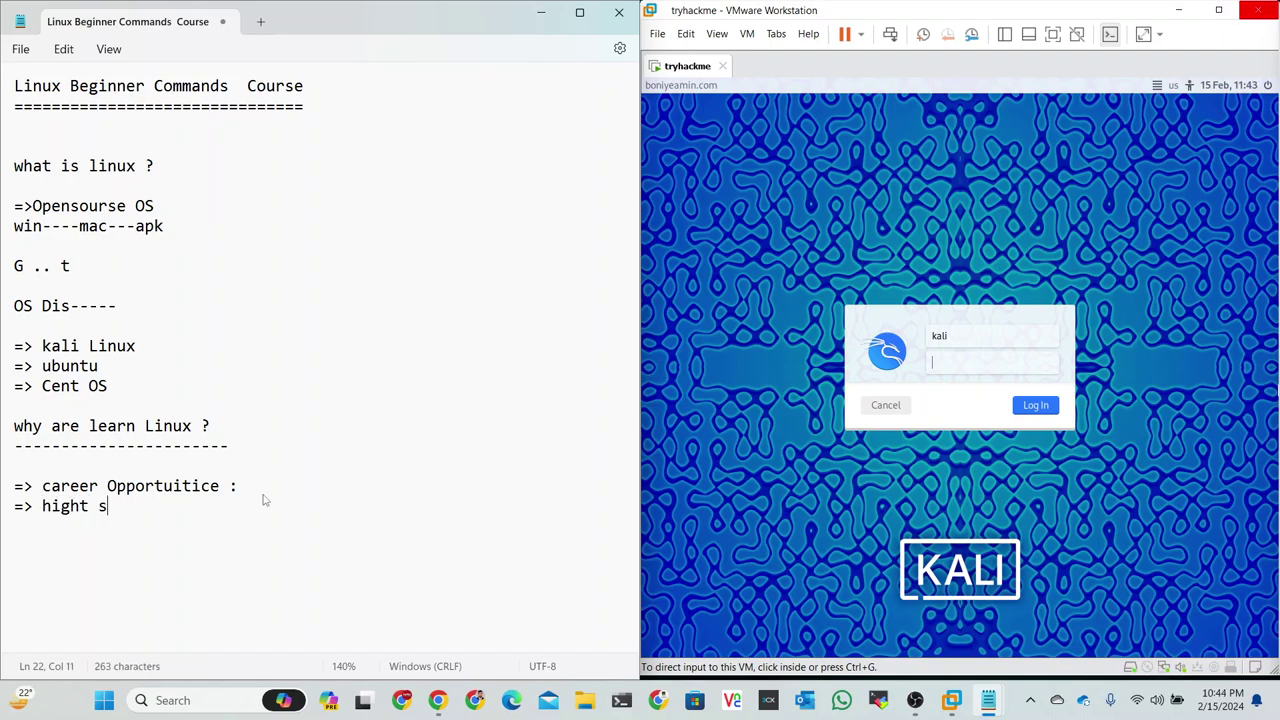
type("ala")
type("ries ")
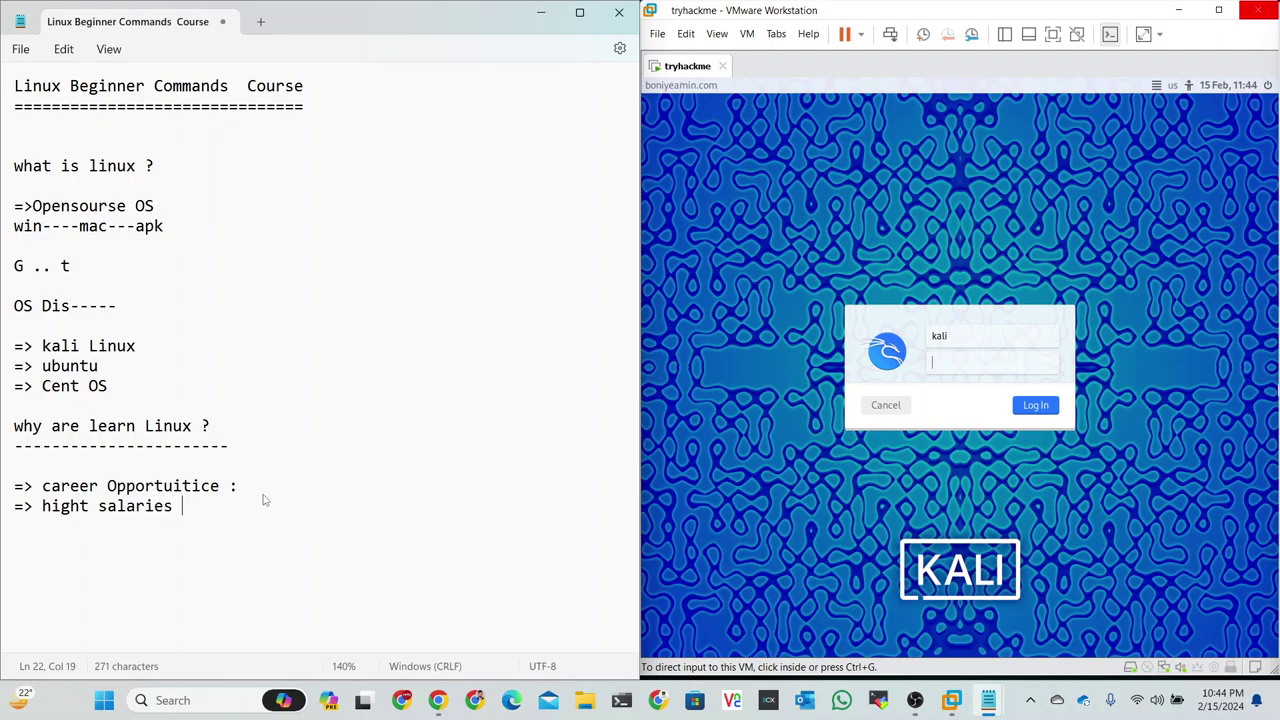
type(":")
key("Return")
type("=> ")
type("eass")
type("y use")
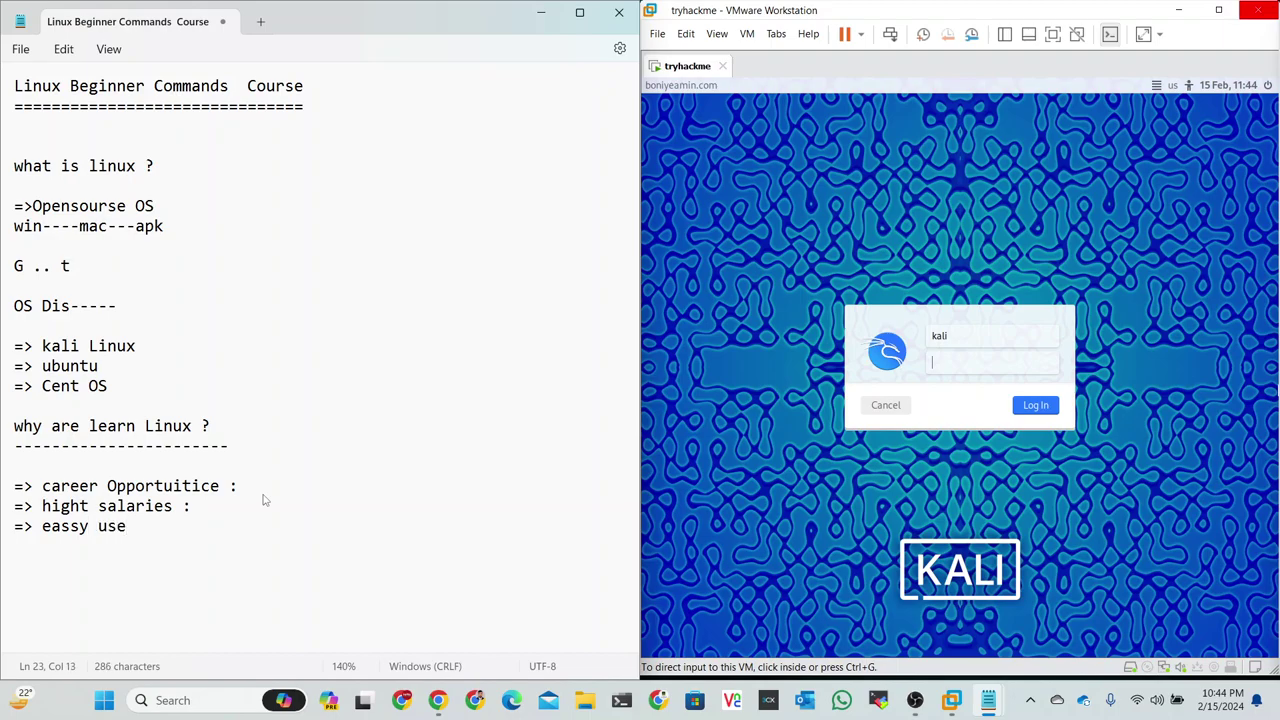
type("r")
Change the point to 'eassy to user' and add a '=> opensourse' line beneath it
key("Left")
key("Left")
key("Left")
key("Left")
key("Left")
key("Left")
type("t")
type("o")
key("Right")
key("Right")
key("Right")
key("Return")
type("+")
key("BackSpace")
type("=")
type("> o")
type("pensours")
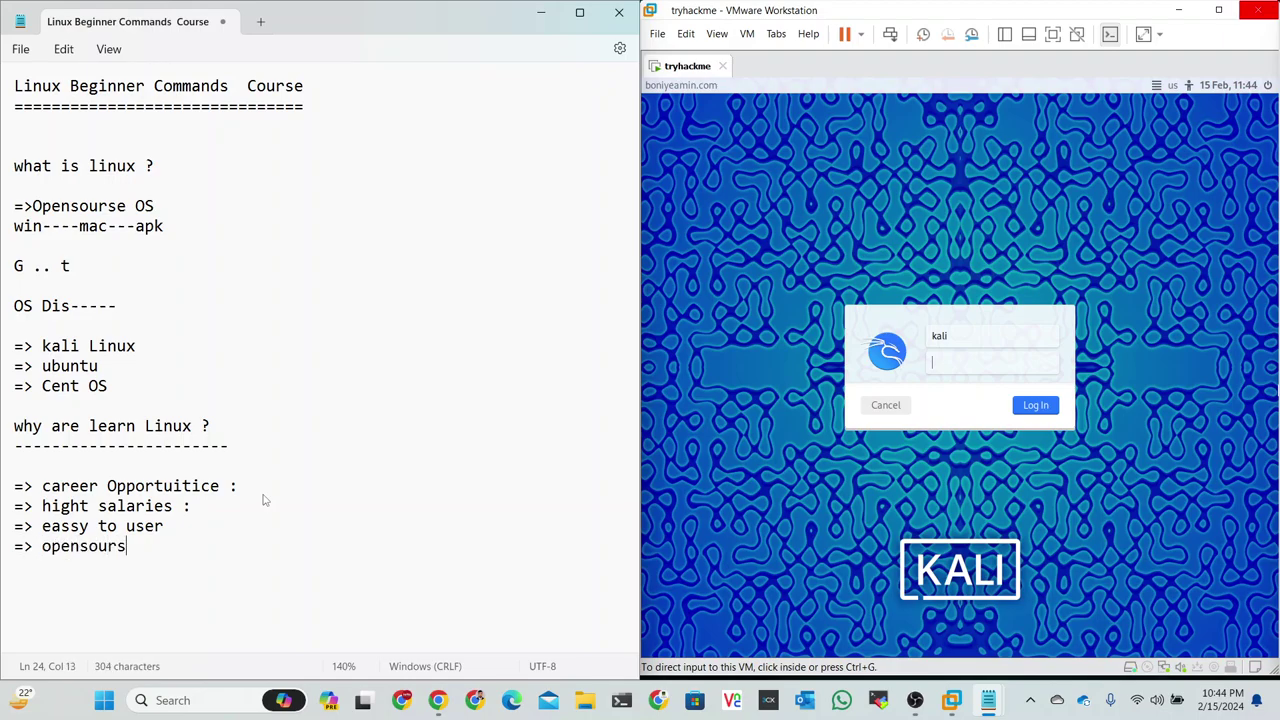
type("e")
Add a '=> programming tools' point below opensourse
key("Return")
type("-")
key("BackSpace")
type("=")
type(">")
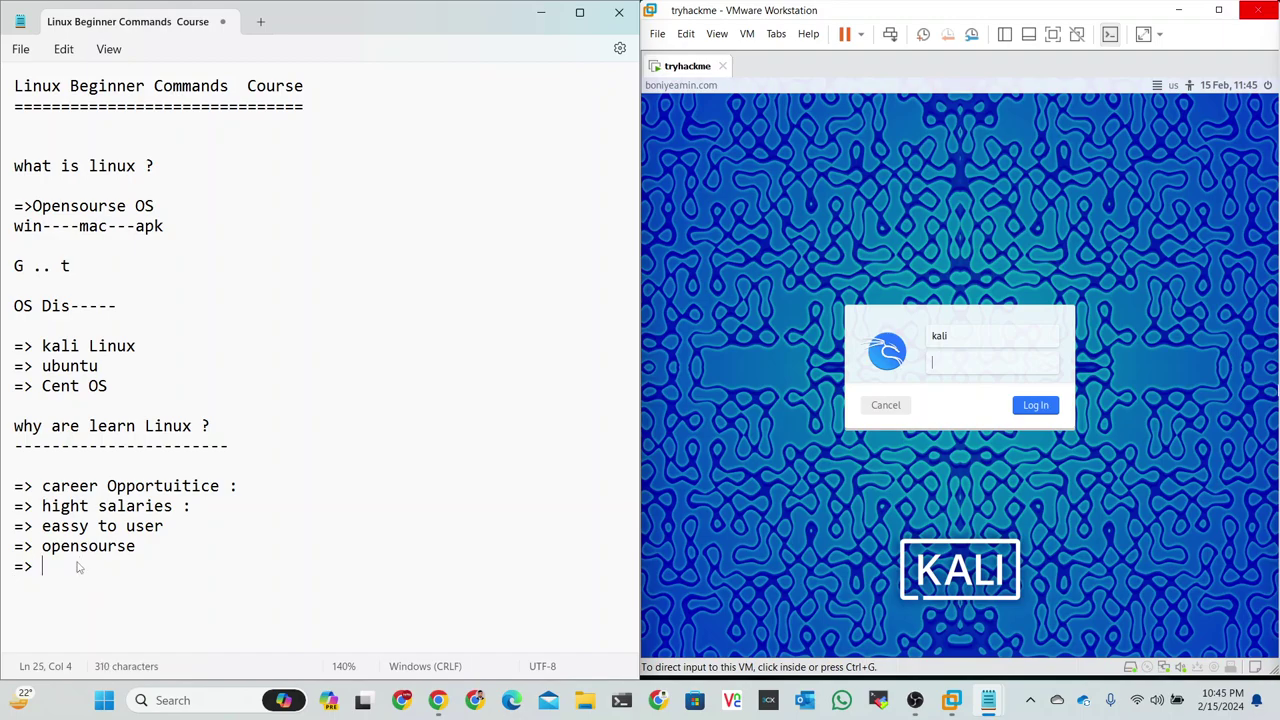
type("progr")
type("amming ")
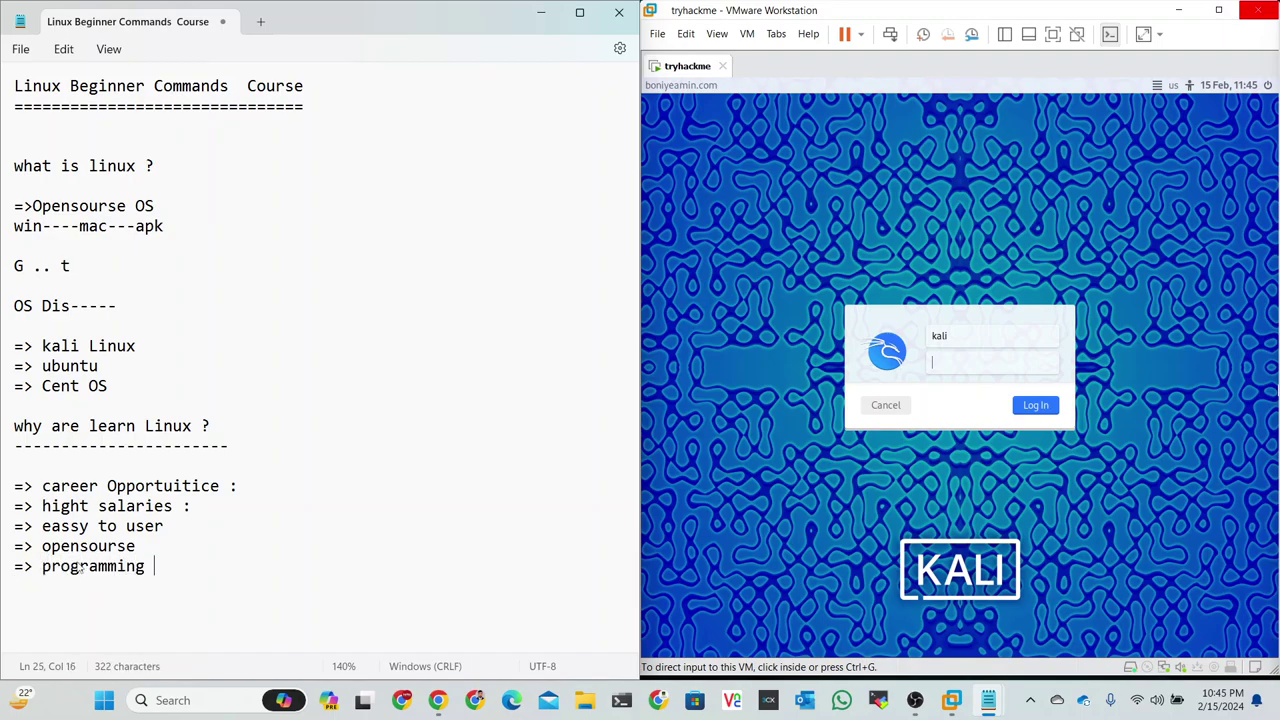
type("tools ")
type("a")
key("BackSpace")
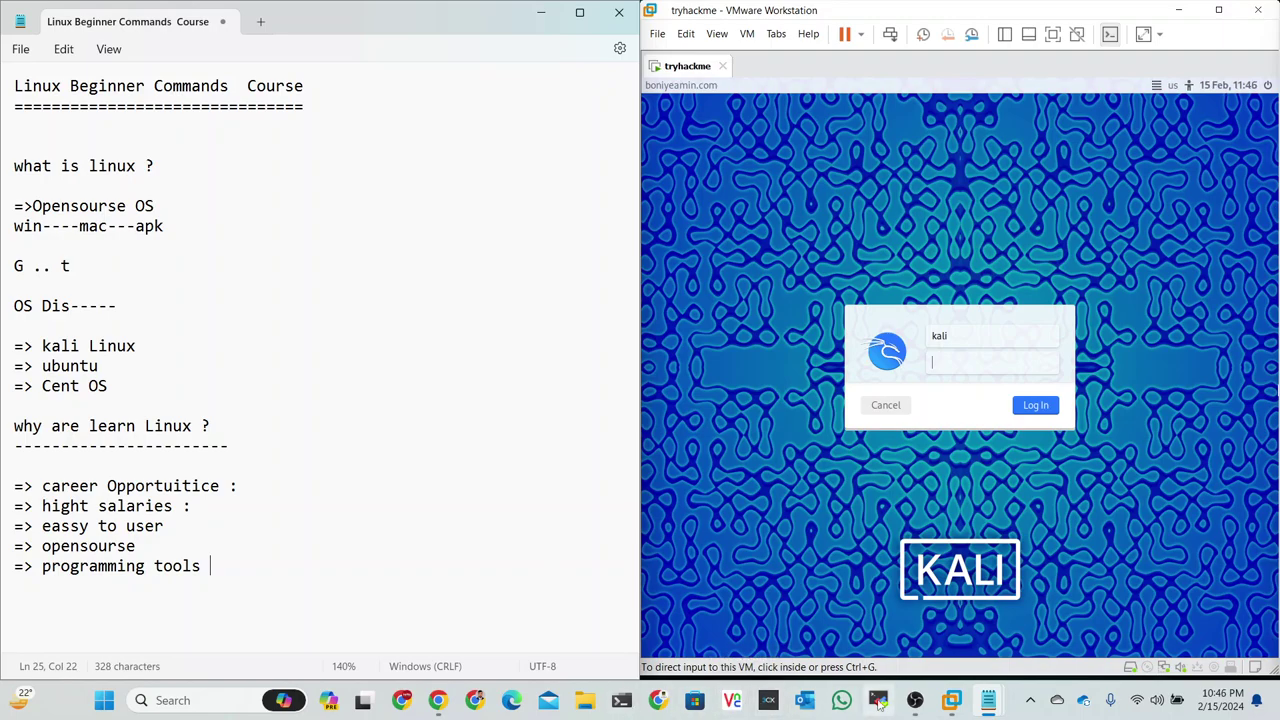
mouse_move(437, 700)
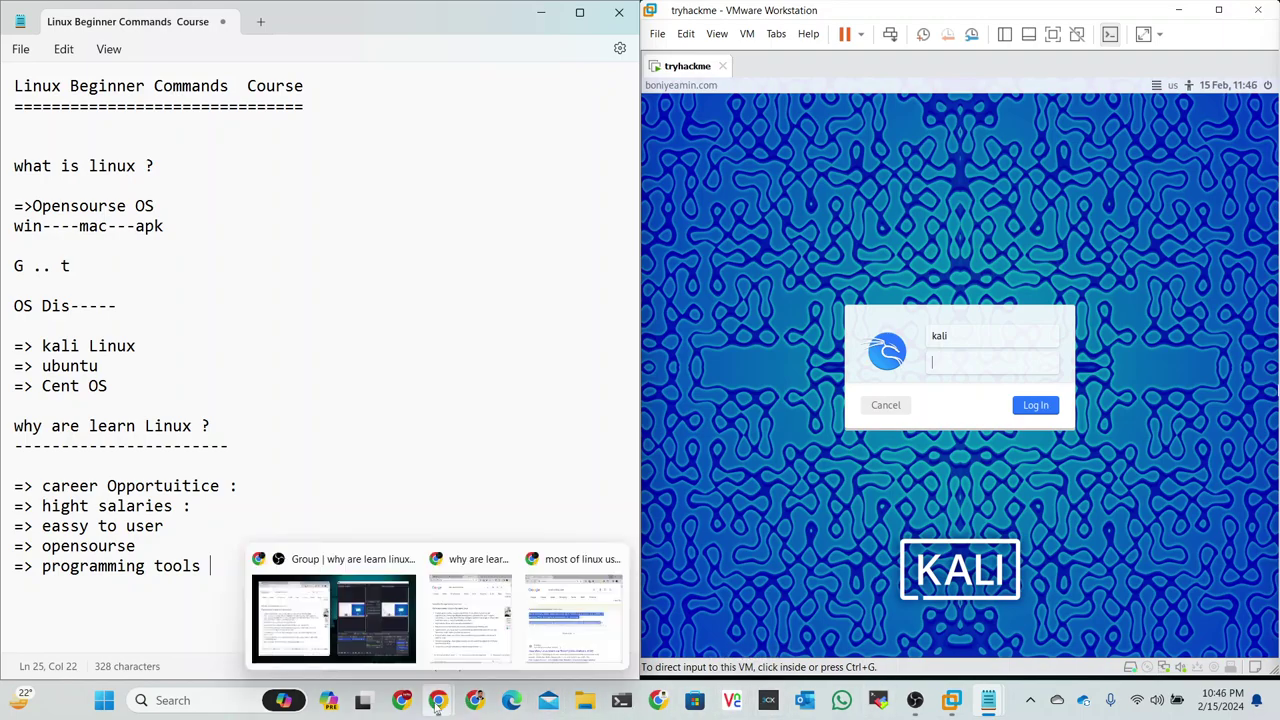
Bring the Chrome window with the 'most of linux user' results back to the front
left_click(576, 620)
Search Google for 'kali tools' from the address bar
key("ctrl+l")
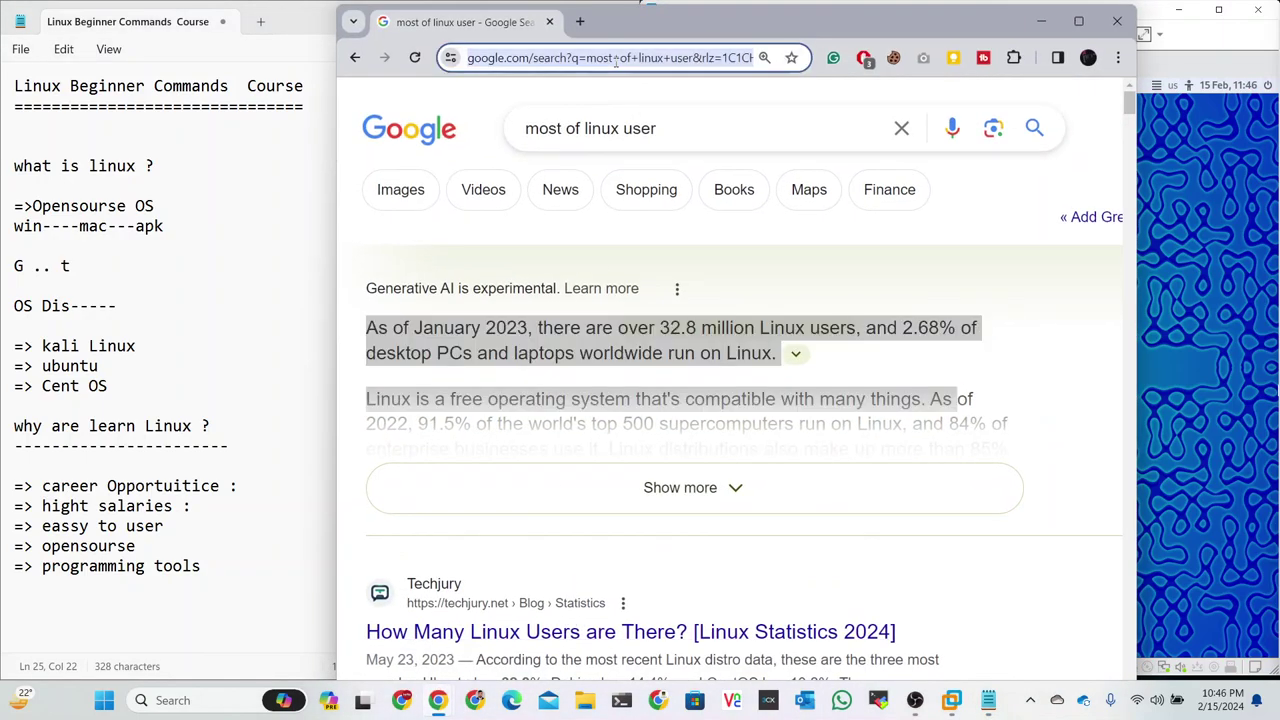
key("BackSpace")
type("kali ")
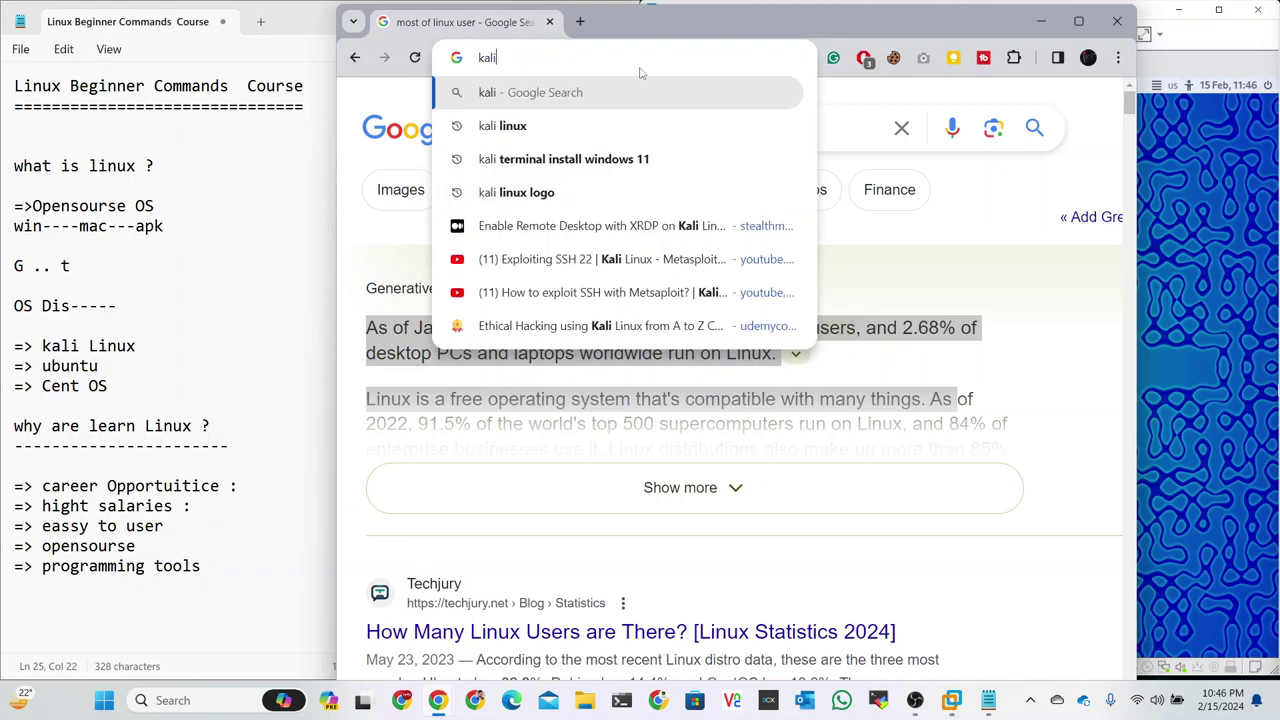
type("tto")
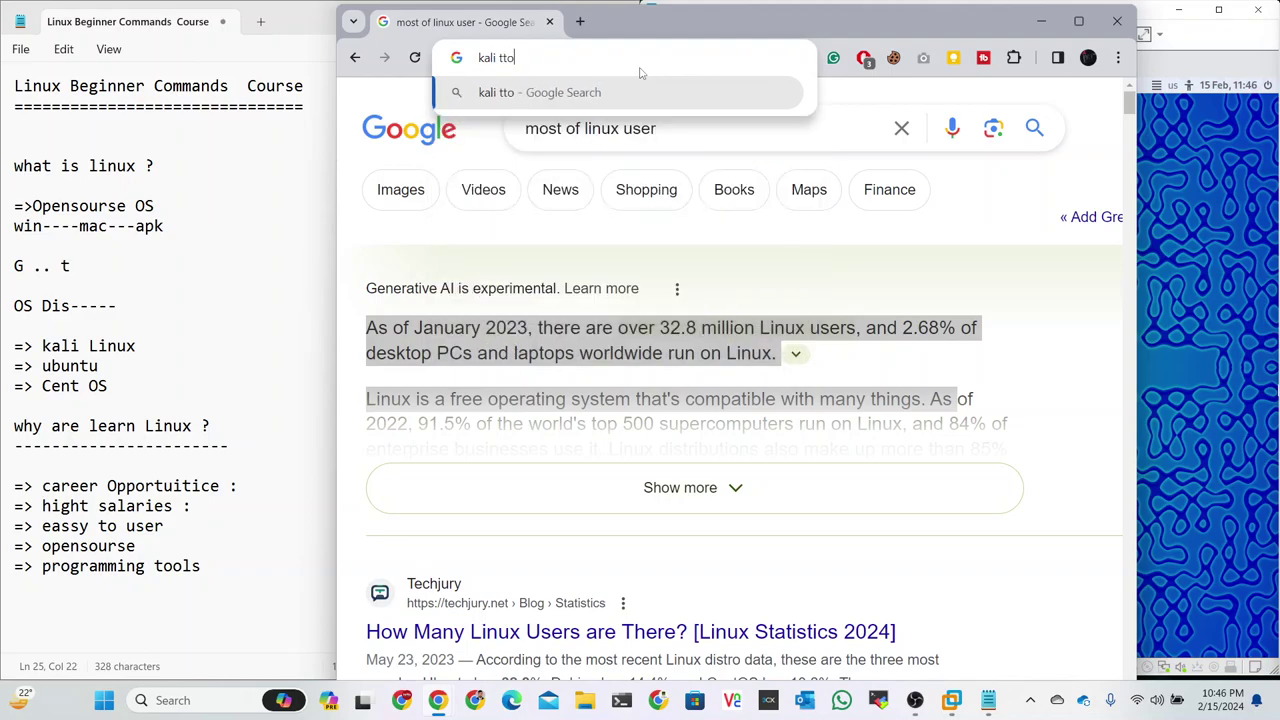
type("ls")
key("BackSpace")
key("BackSpace")
key("BackSpace")
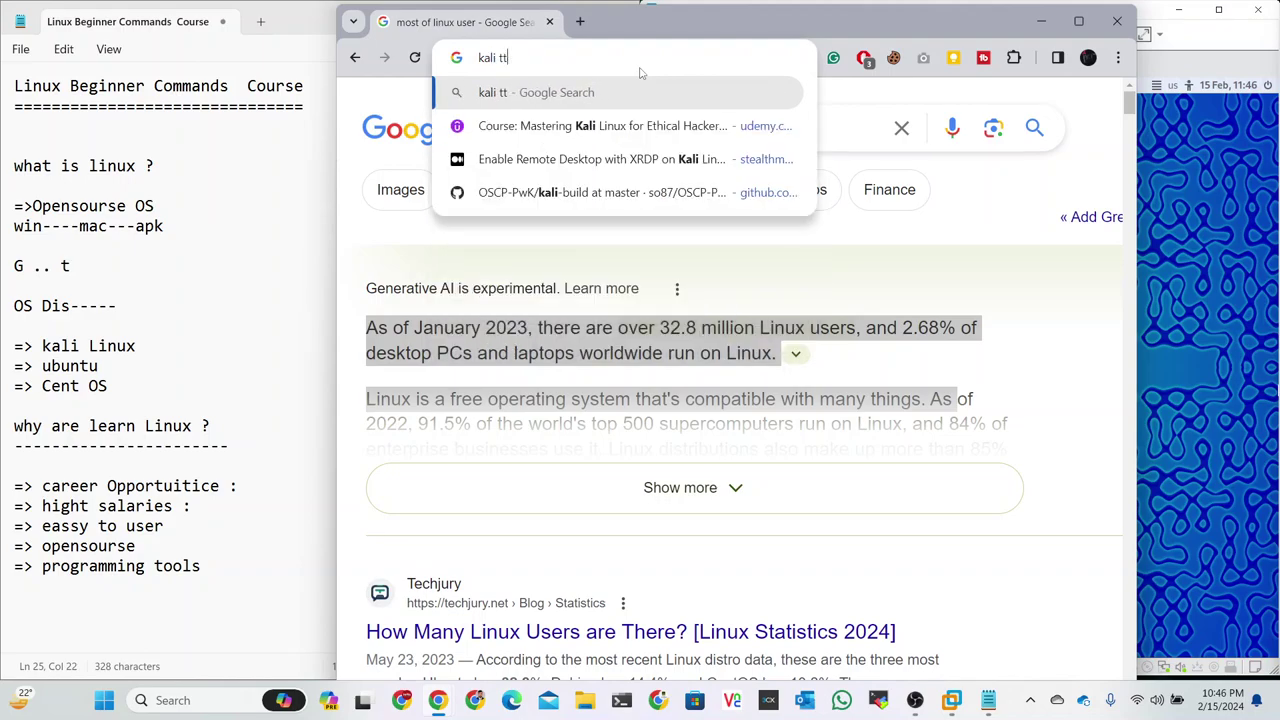
key("BackSpace")
type("ools")
key("Return")
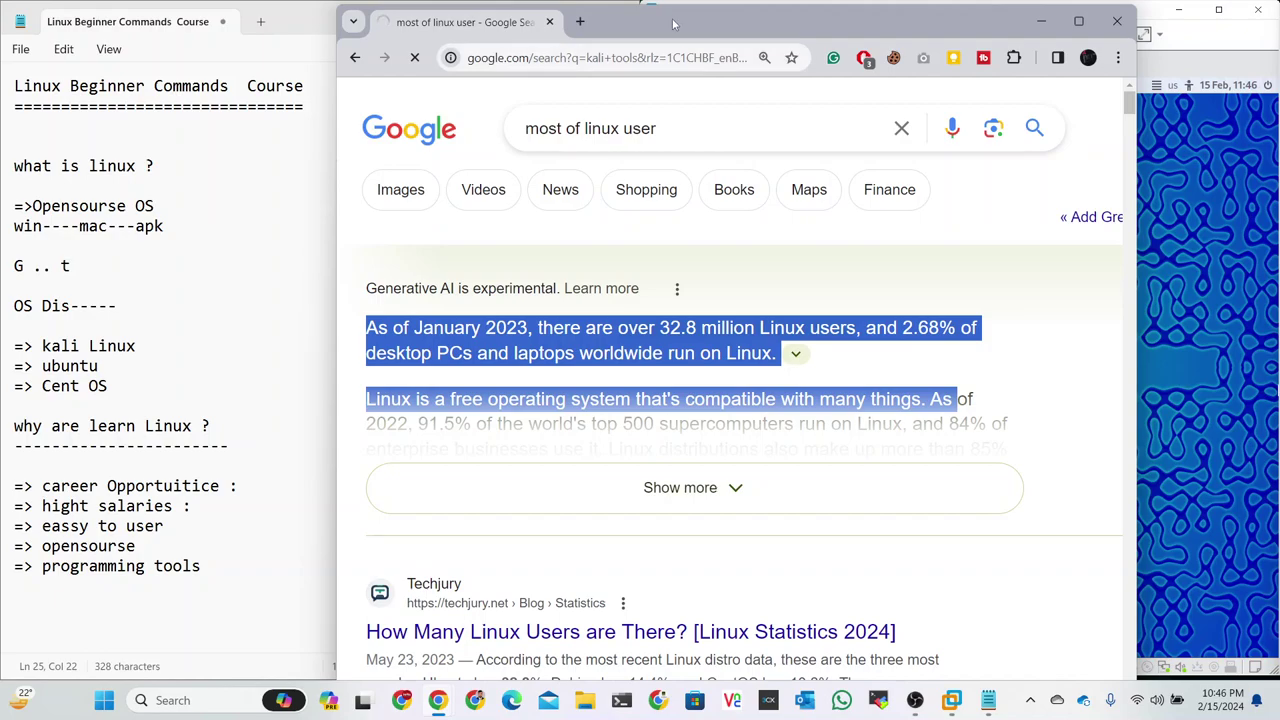
Repeat the 'kali tools' search in a new tab, then return to the first results tab
left_click(588, 17)
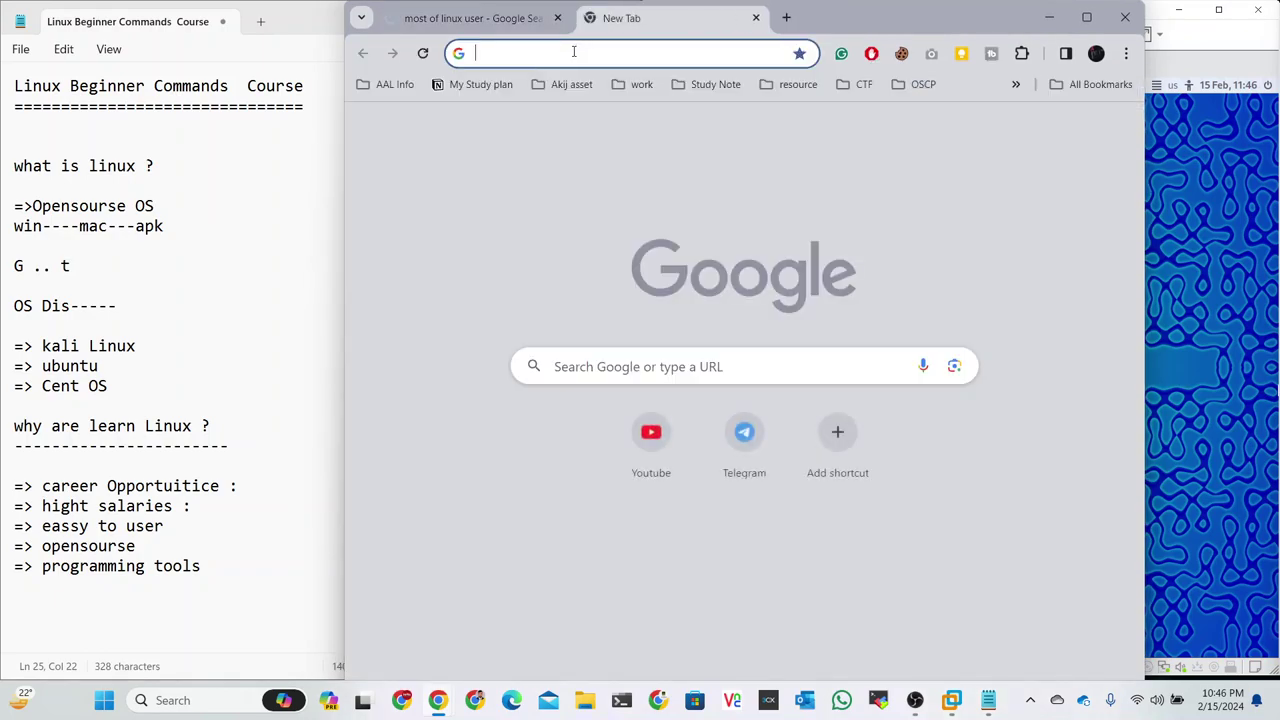
type("kali")
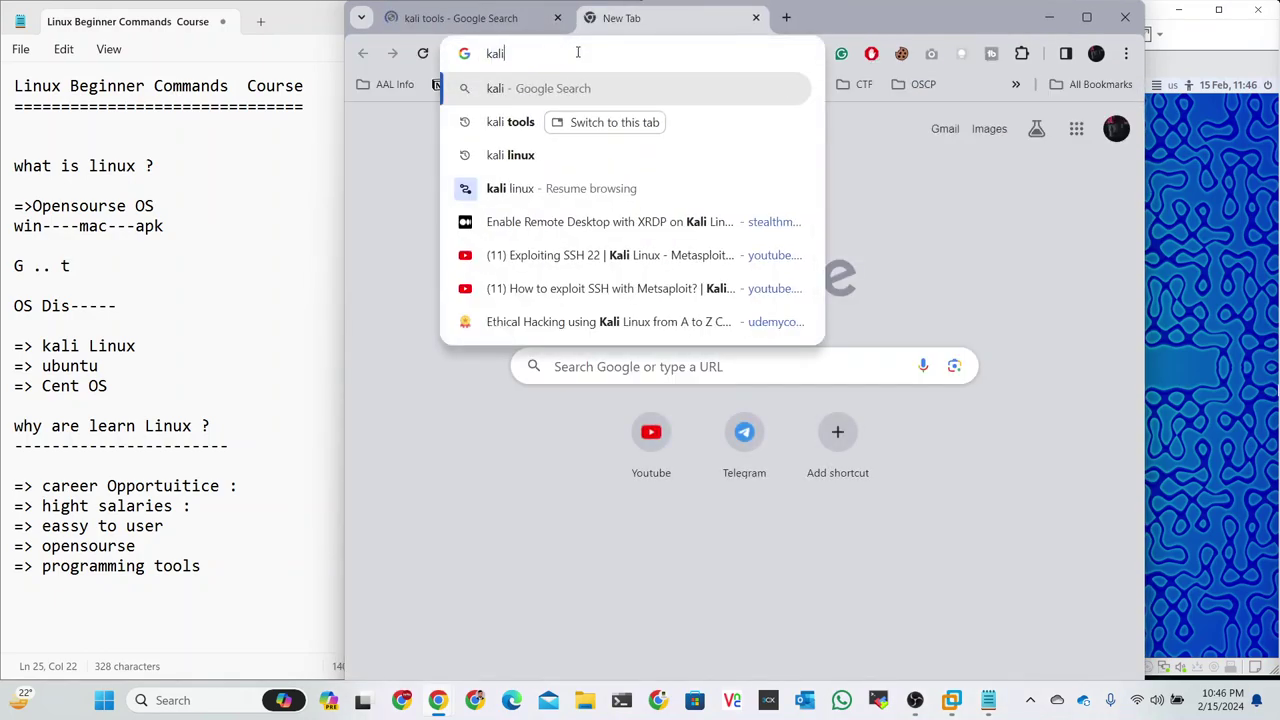
type(" tools")
key("Return")
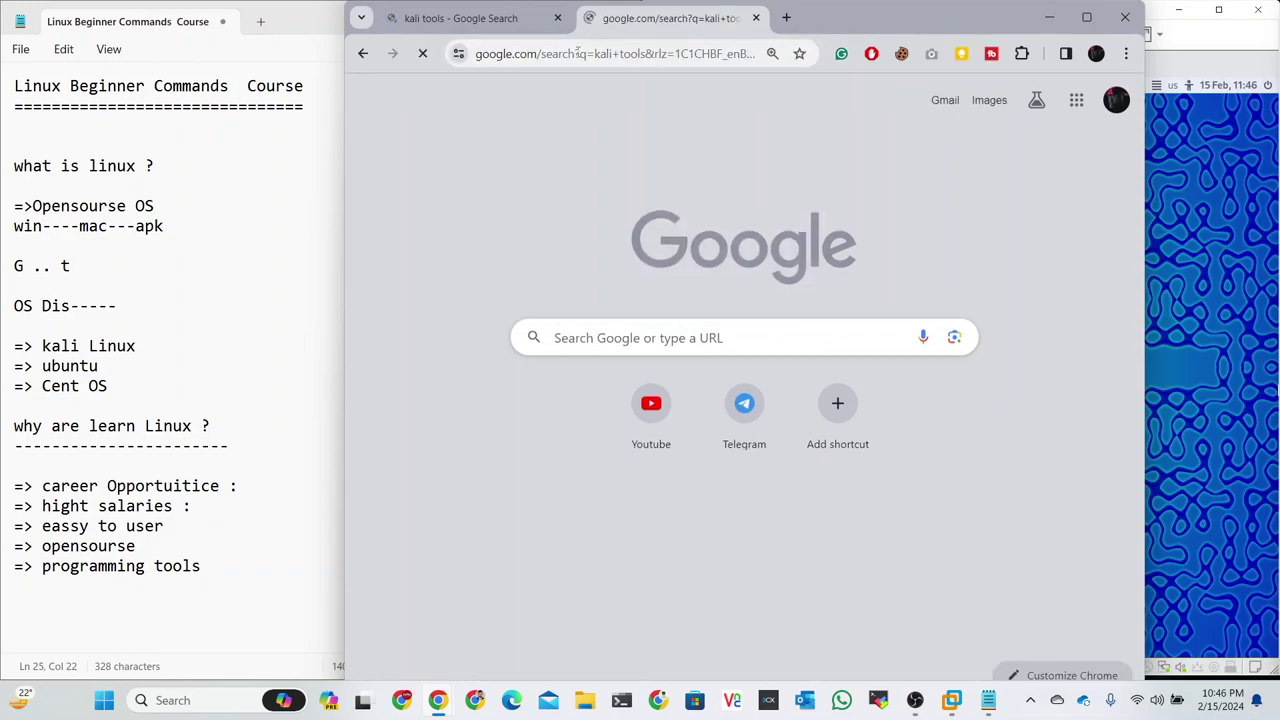
left_click(470, 24)
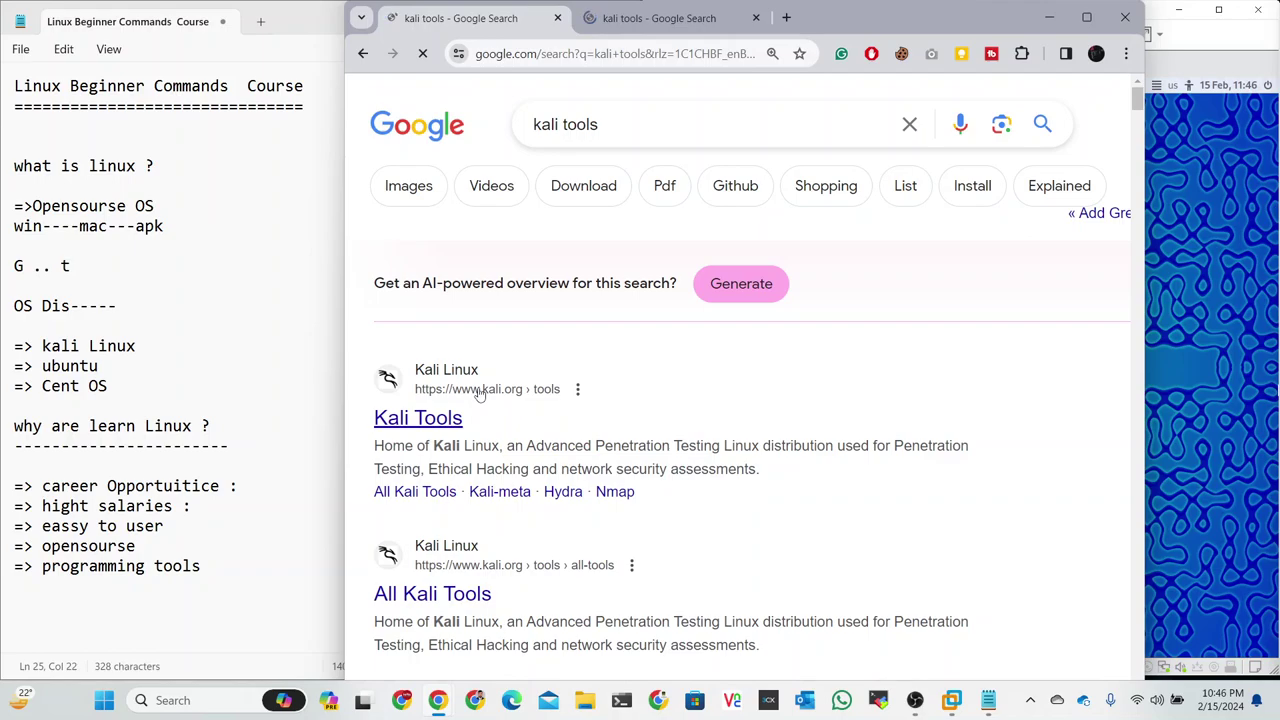
Open the official Kali Tools page on kali.org and scroll down through the full tools list
left_click(480, 395)
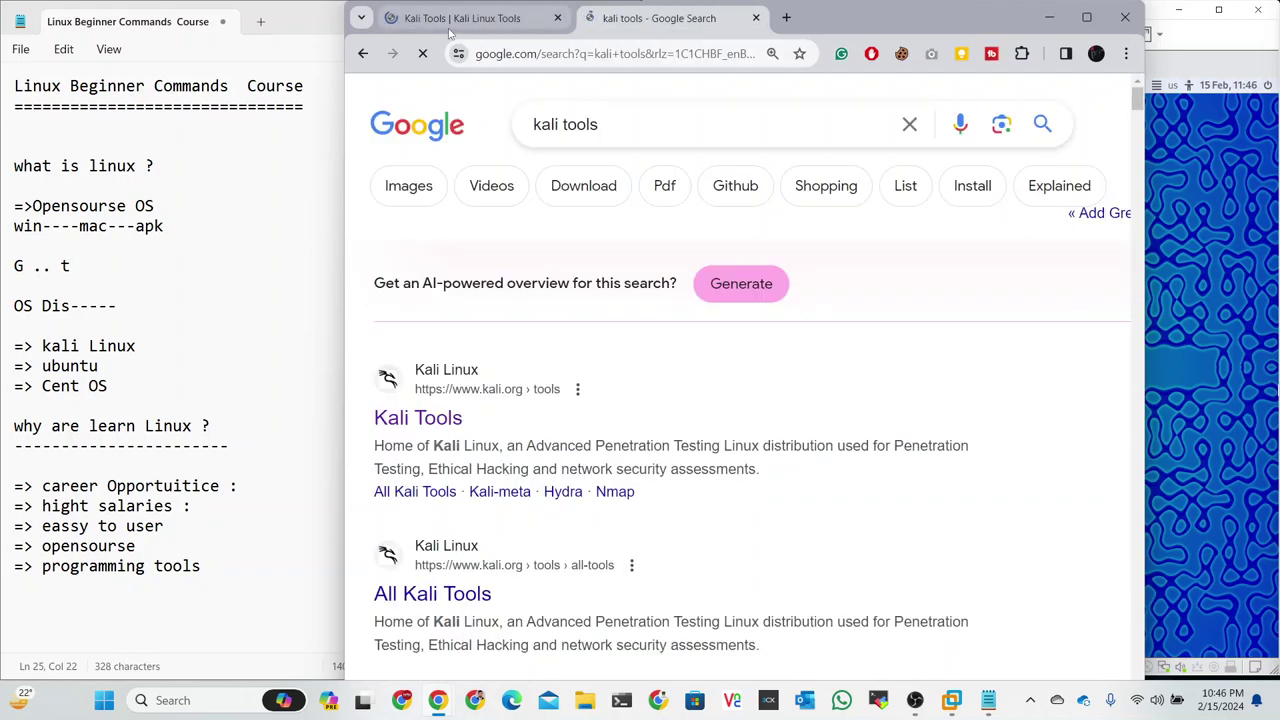
scroll(757, 285, "down", 1)
scroll(757, 285, "down", 2)
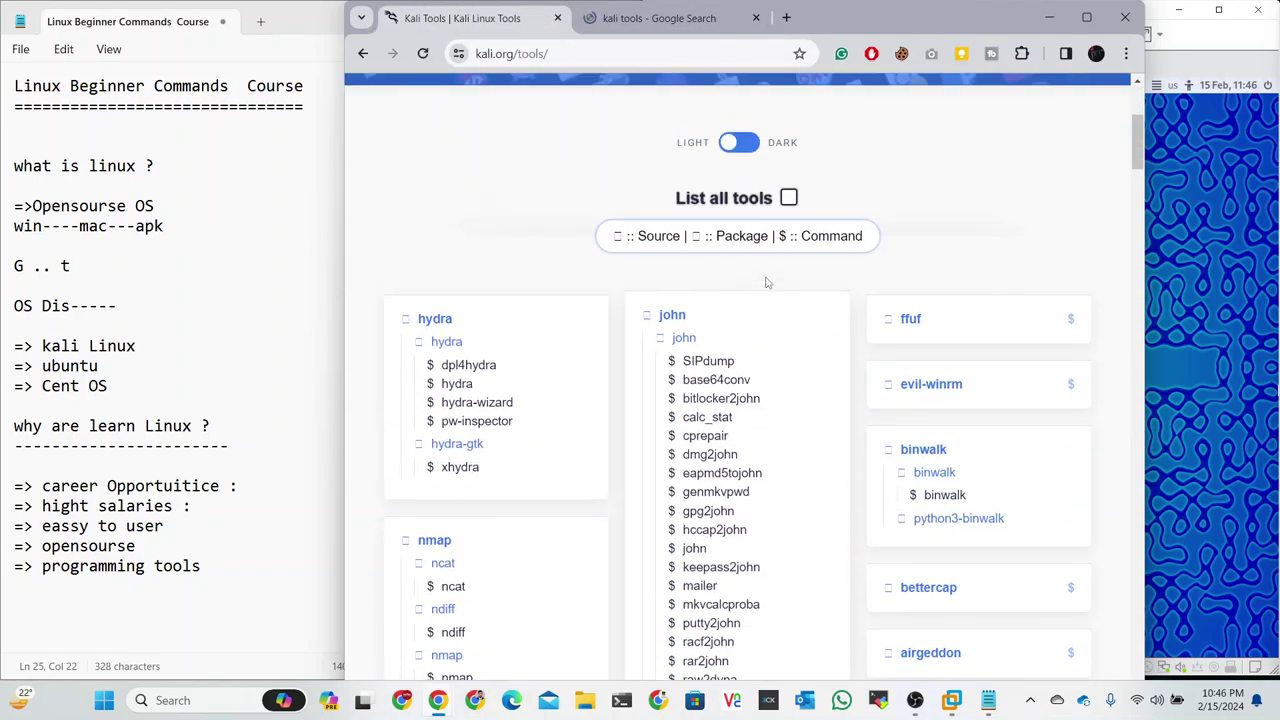
scroll(767, 282, "down", 2)
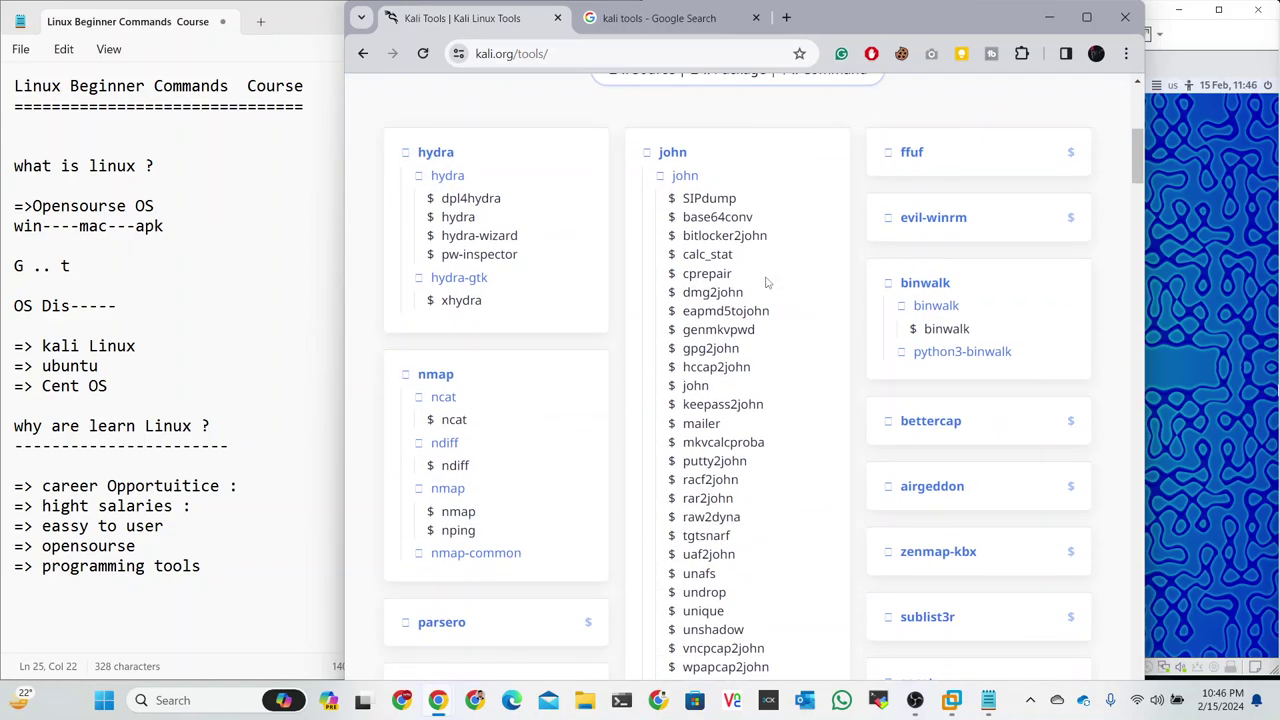
scroll(767, 282, "down", 2)
scroll(770, 286, "down", 5)
scroll(770, 286, "down", 4)
scroll(770, 286, "down", 4)
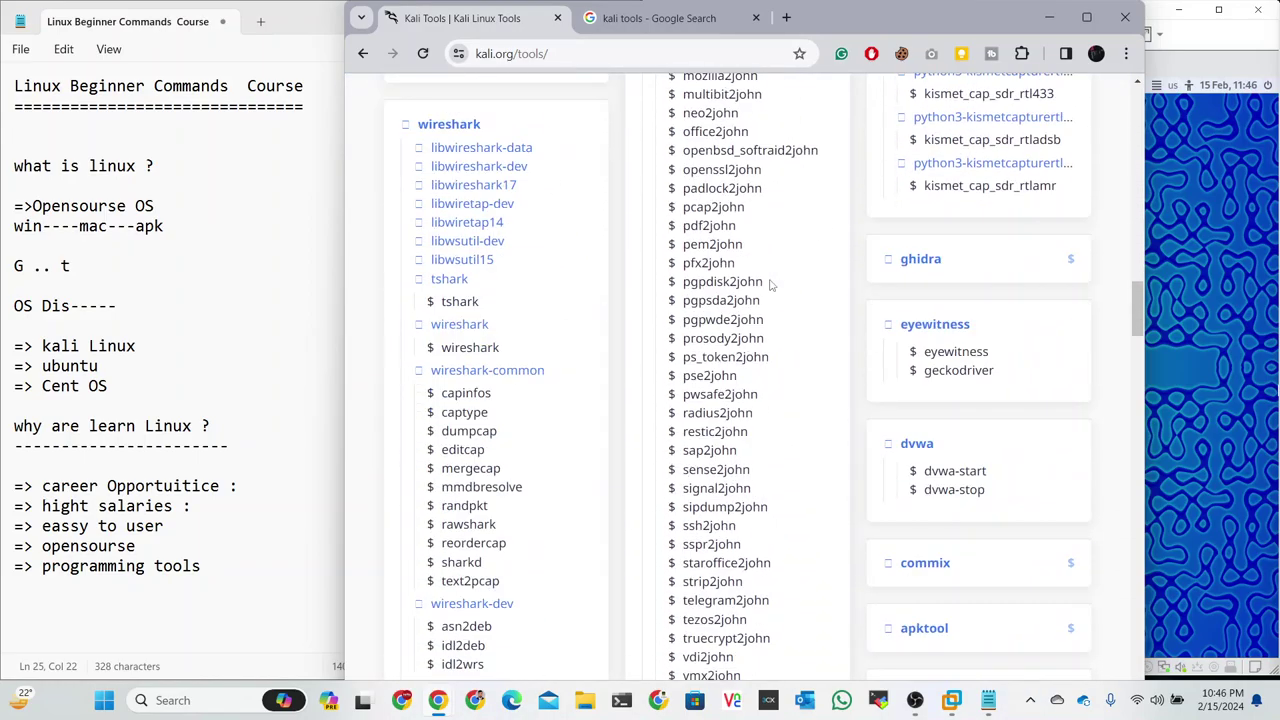
scroll(770, 286, "down", 4)
scroll(770, 286, "down", 4)
scroll(770, 286, "down", 1)
scroll(770, 286, "down", 5)
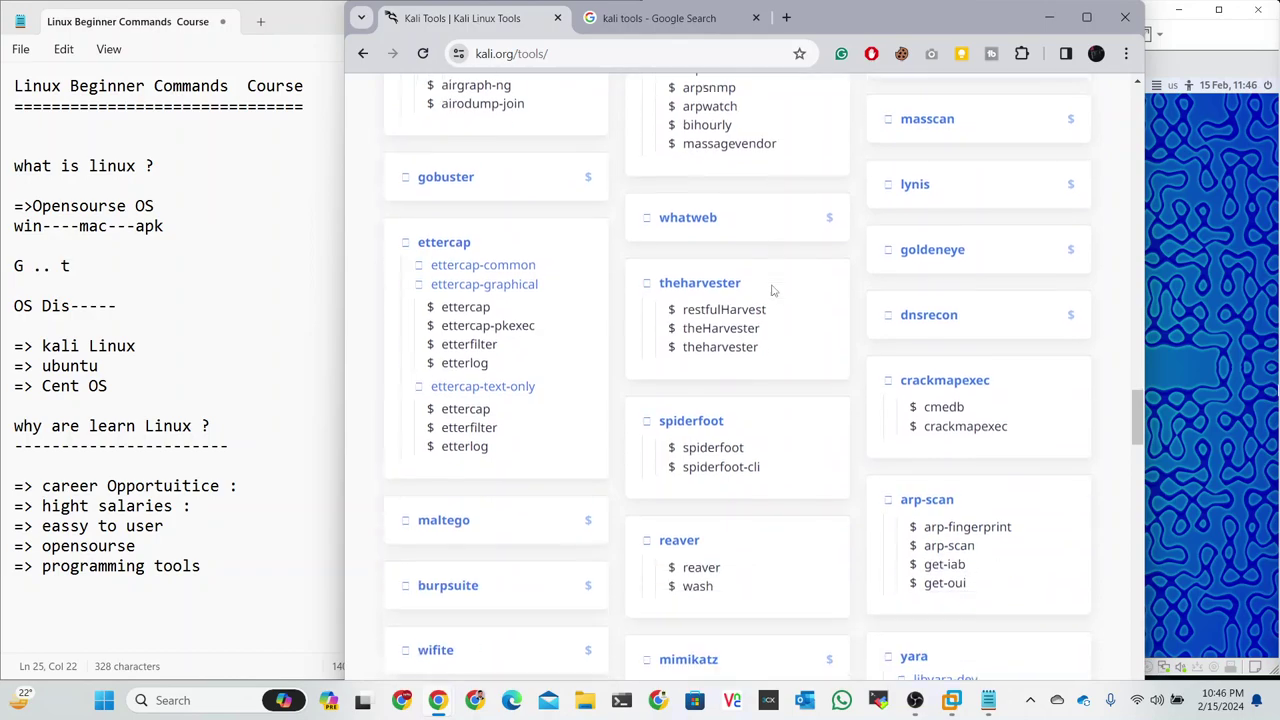
scroll(770, 286, "down", 4)
scroll(780, 286, "down", 4)
scroll(780, 287, "down", 5)
scroll(780, 287, "down", 5)
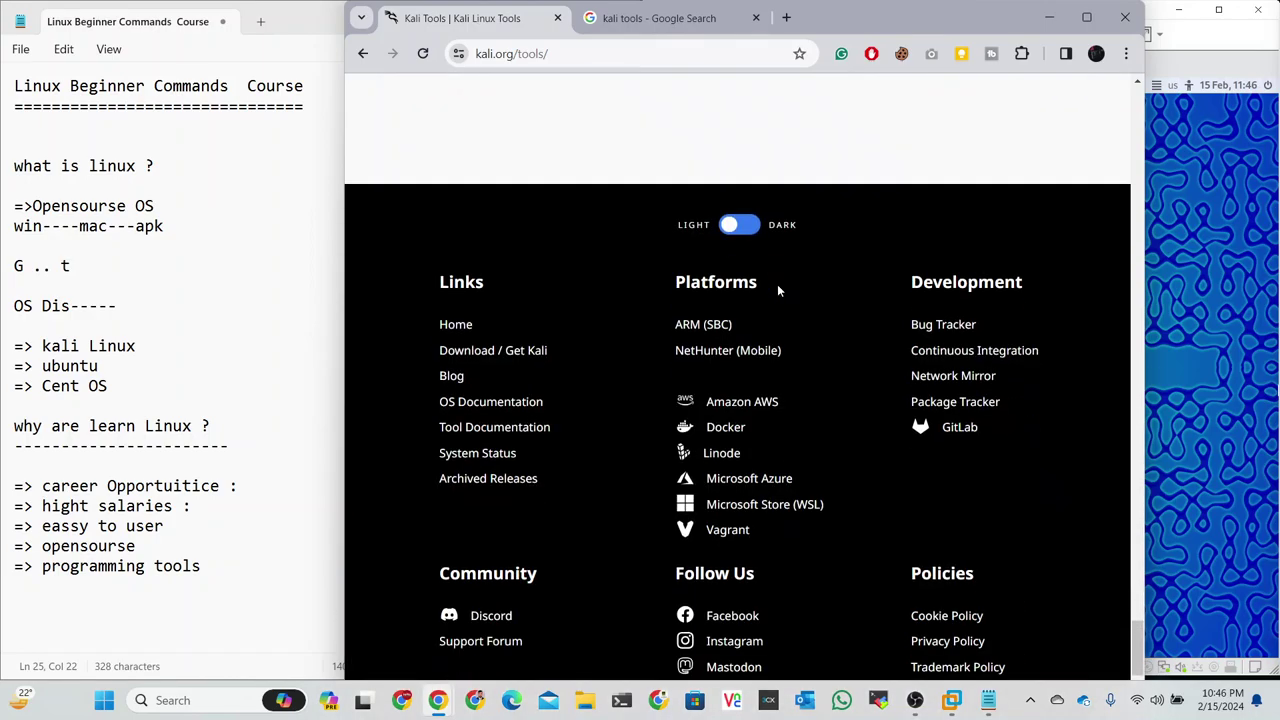
scroll(780, 288, "down", 4)
Scroll back to the top of the Kali Tools page and return to the 'kali tools' Google results
scroll(780, 290, "up", 5)
scroll(779, 290, "up", 5)
scroll(779, 288, "up", 2)
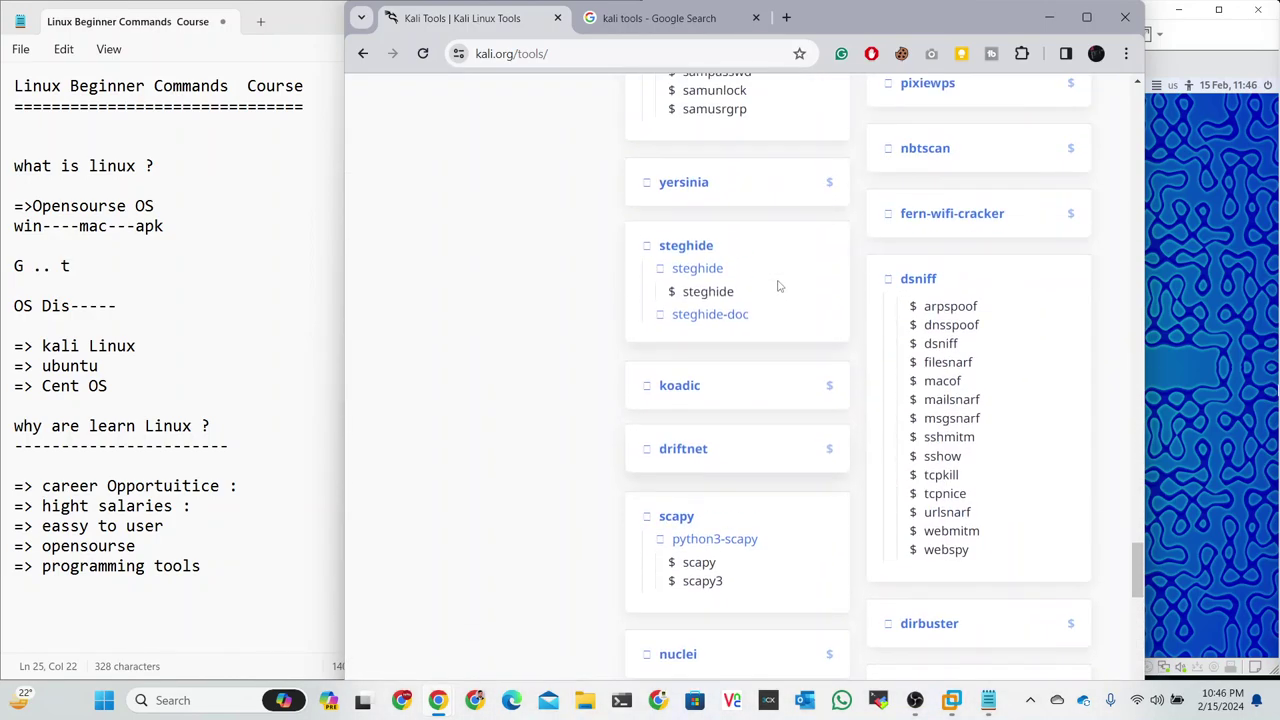
scroll(779, 287, "up", 1)
scroll(779, 286, "up", 3)
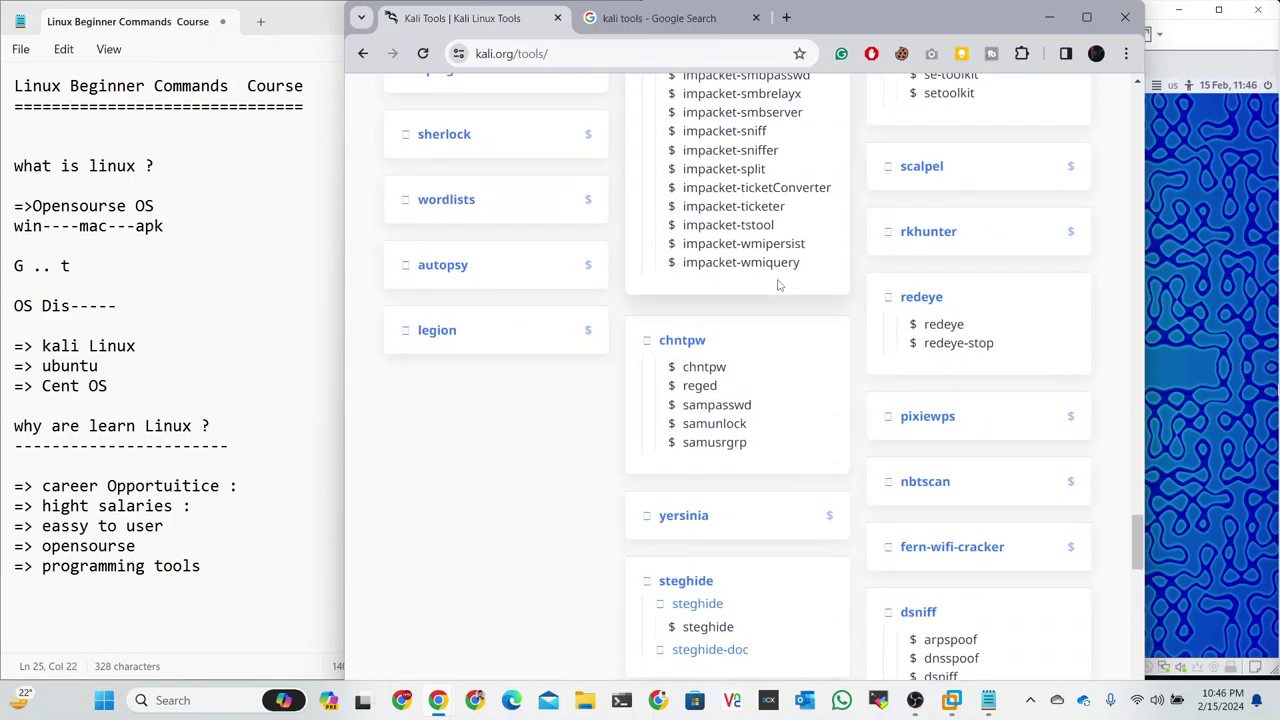
scroll(779, 286, "up", 5)
scroll(780, 287, "up", 5)
scroll(780, 287, "up", 5)
scroll(780, 287, "up", 5)
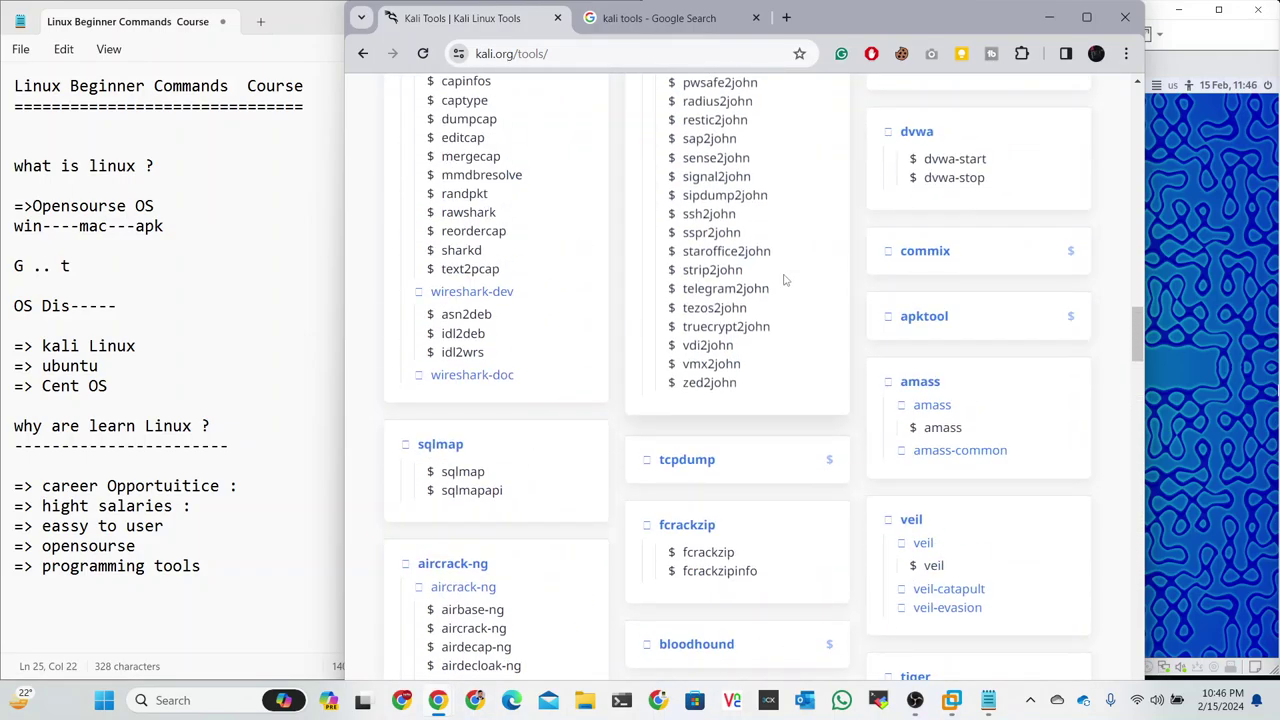
scroll(782, 285, "up", 5)
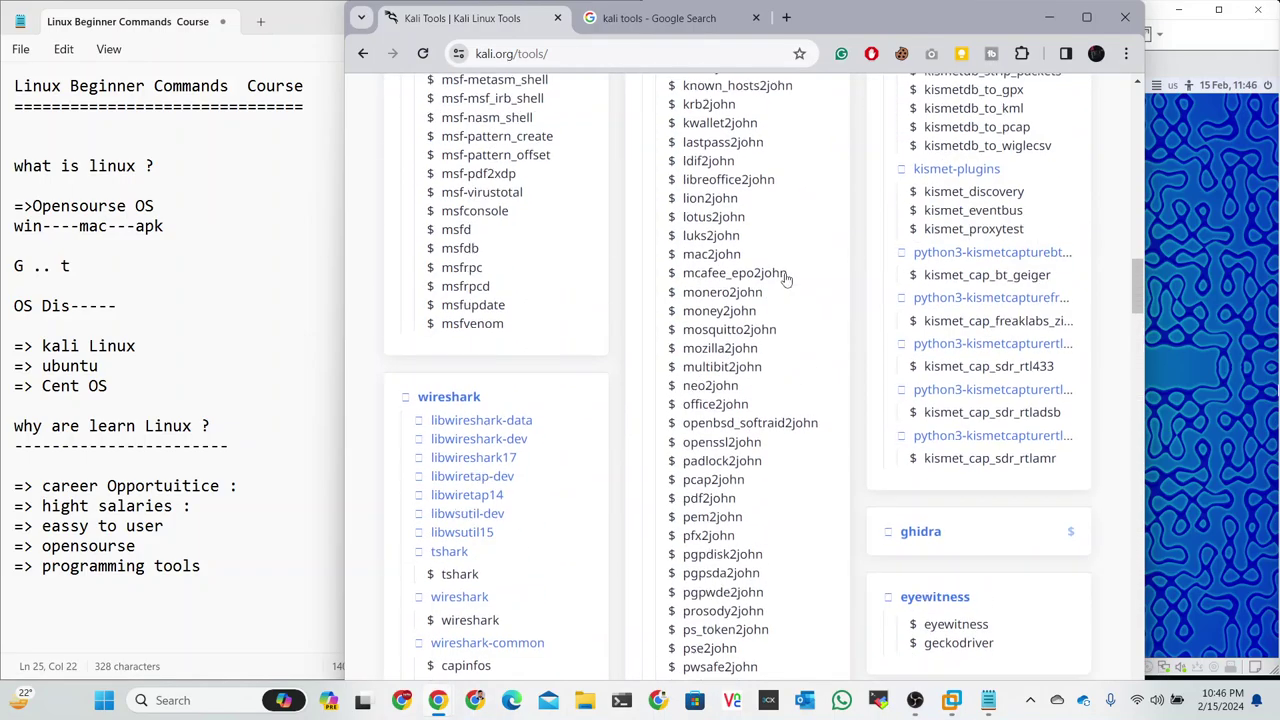
scroll(786, 280, "up", 5)
scroll(787, 281, "up", 5)
scroll(786, 280, "up", 4)
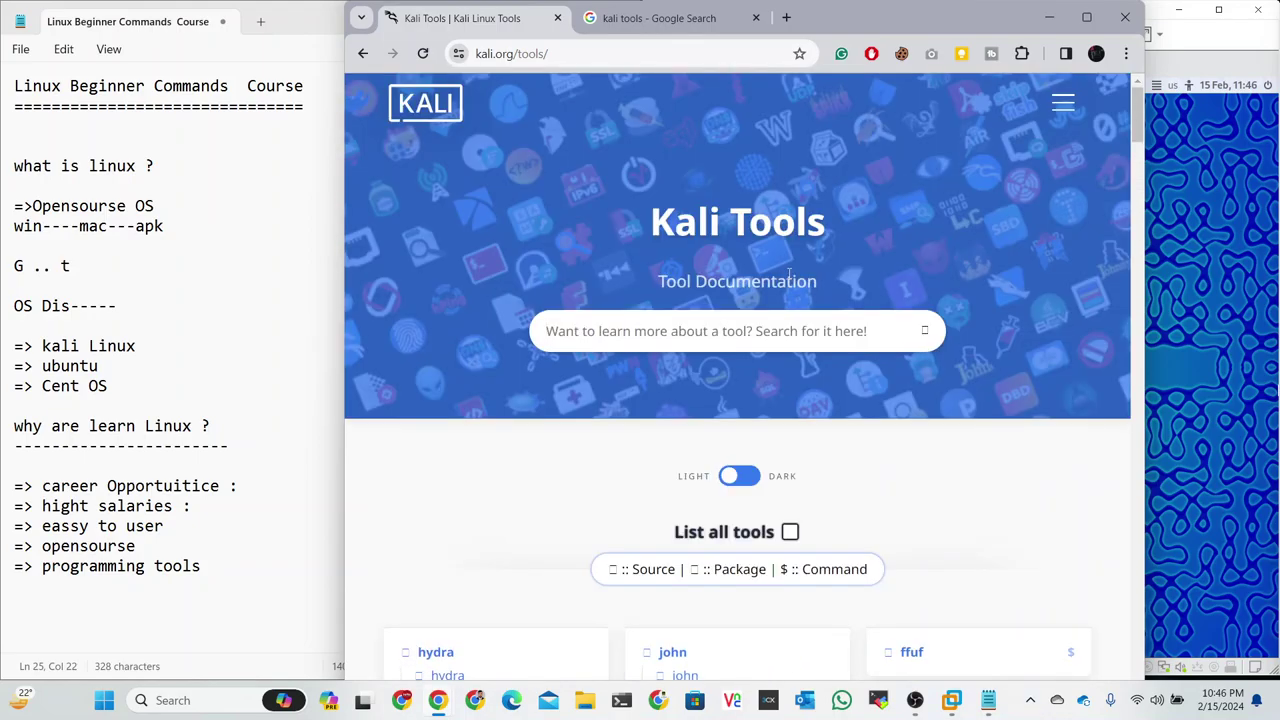
left_click(677, 38)
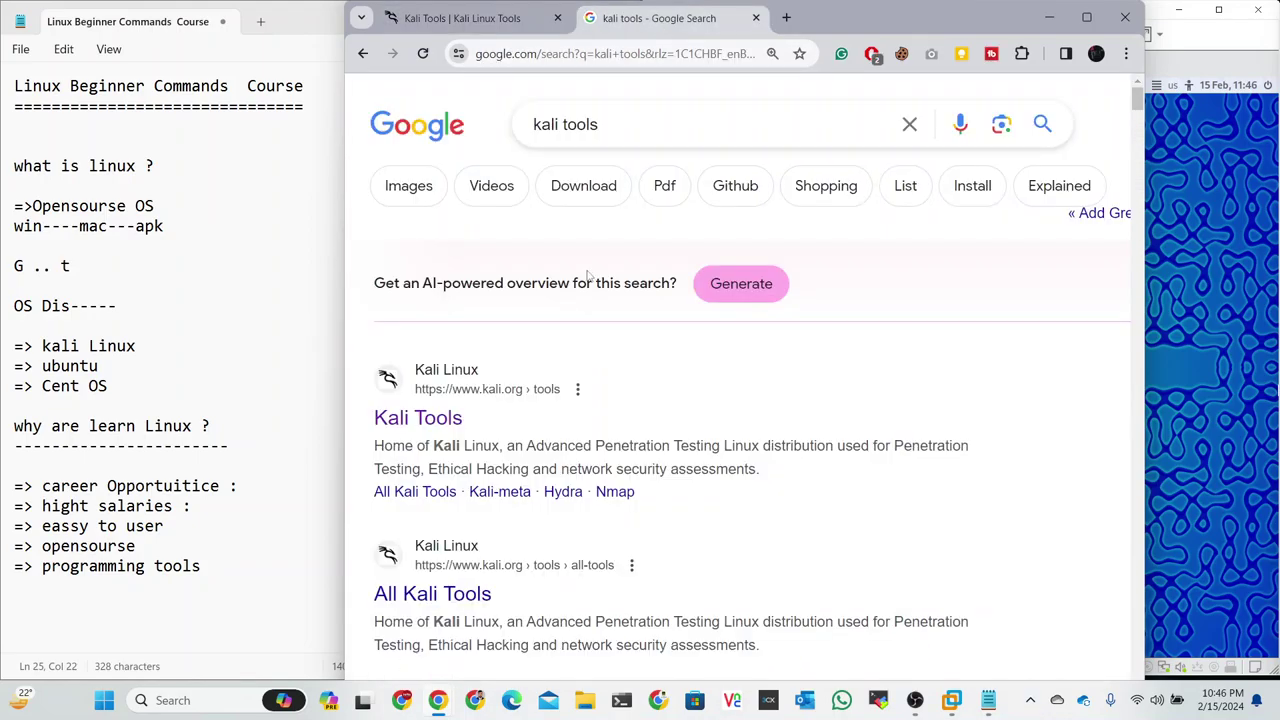
Drag the Chrome window lower and minimize it, revealing the Notepad notes and the Kali VM
scroll(507, 399, "down", 3)
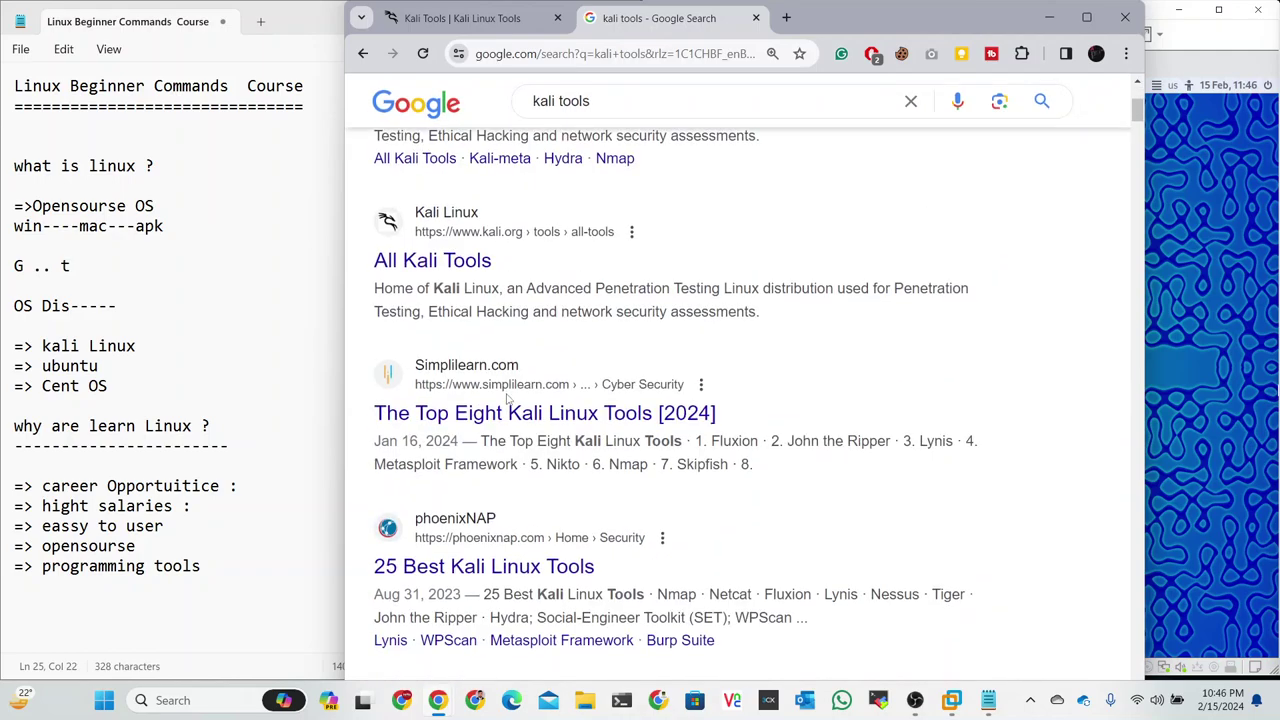
scroll(507, 399, "up", 5)
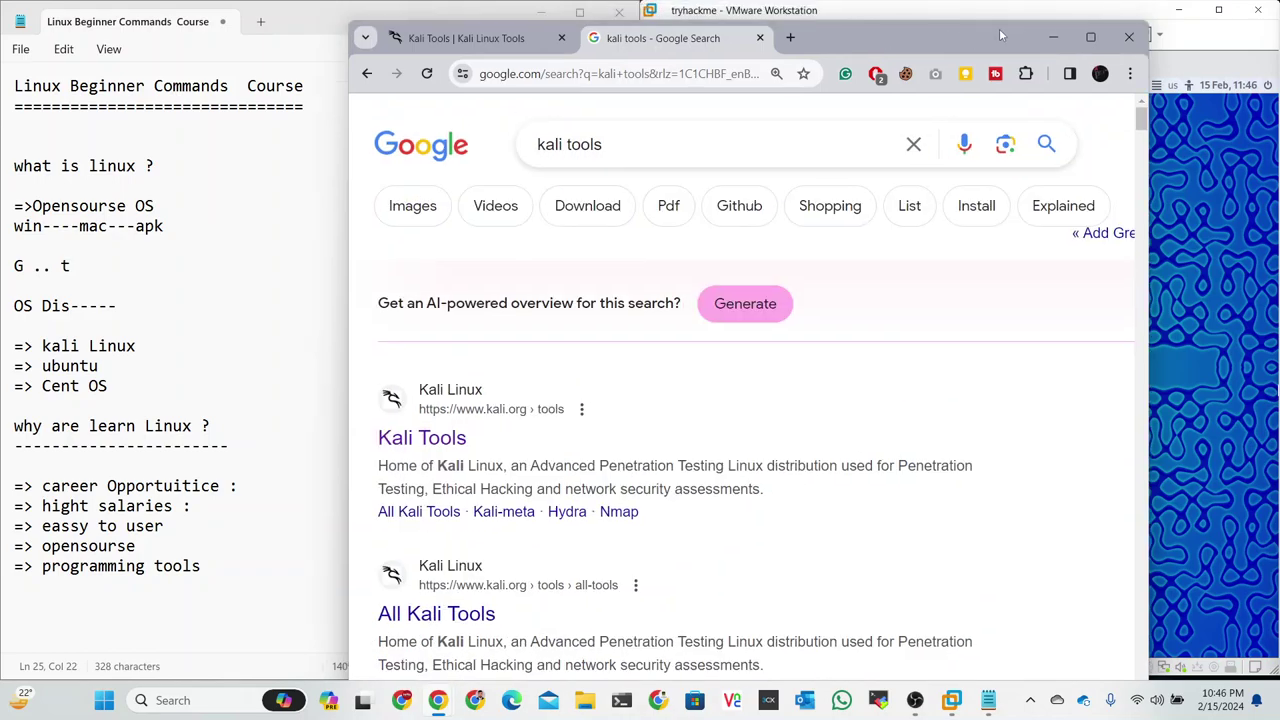
left_click_drag(990, 12, 959, 386)
left_click(1018, 395)
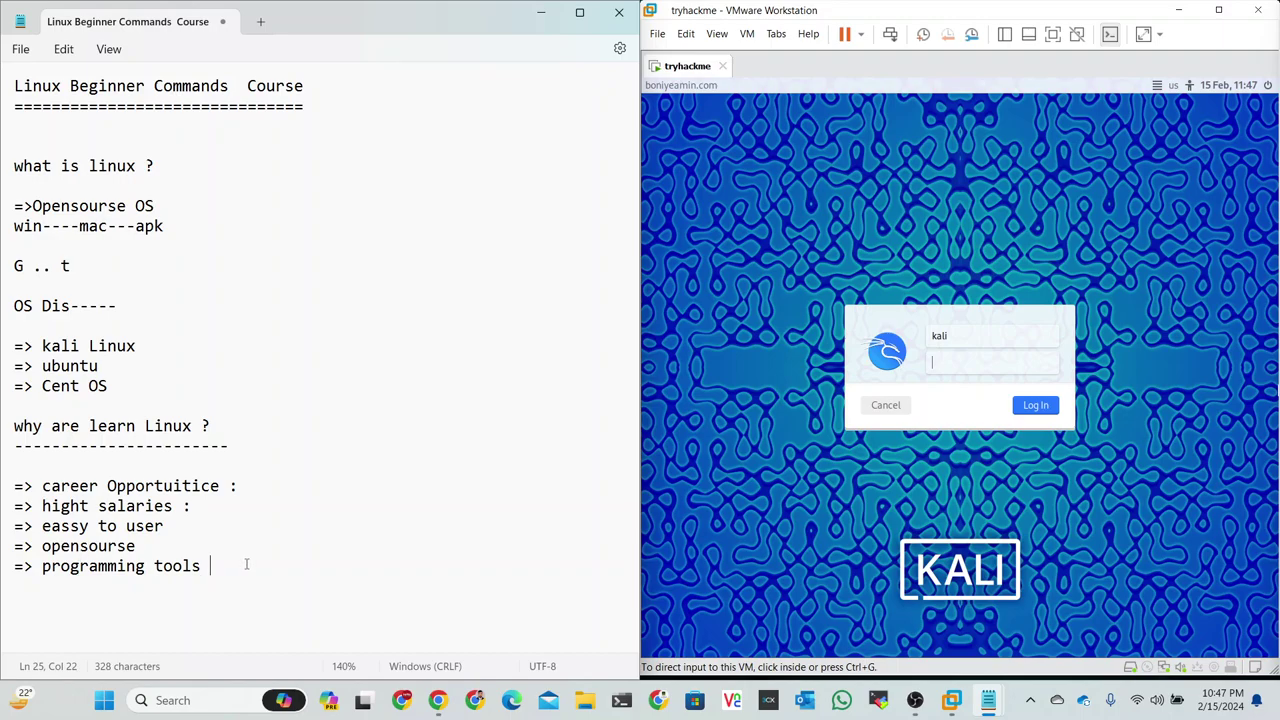
Add '=> remoted user (ssh , RDP)' as a new reason after programming tools
key("Return")
type("=")
type("> re")
type("moted us")
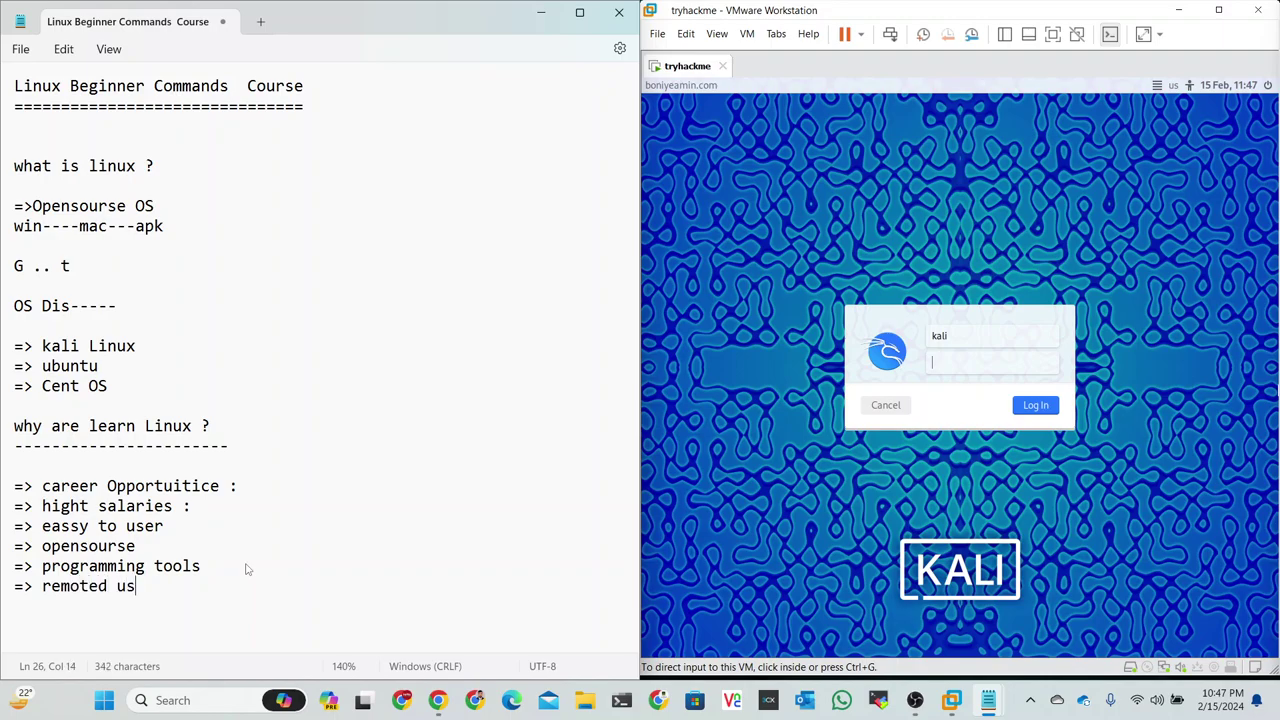
type("er ")
type("(ssh ")
type(",")
type("DO")
key("BackSpace")
type("P")
type(")")
Add '=> Costomization' as the next reason on its own line
key("Return")
type("+")
key("Return")
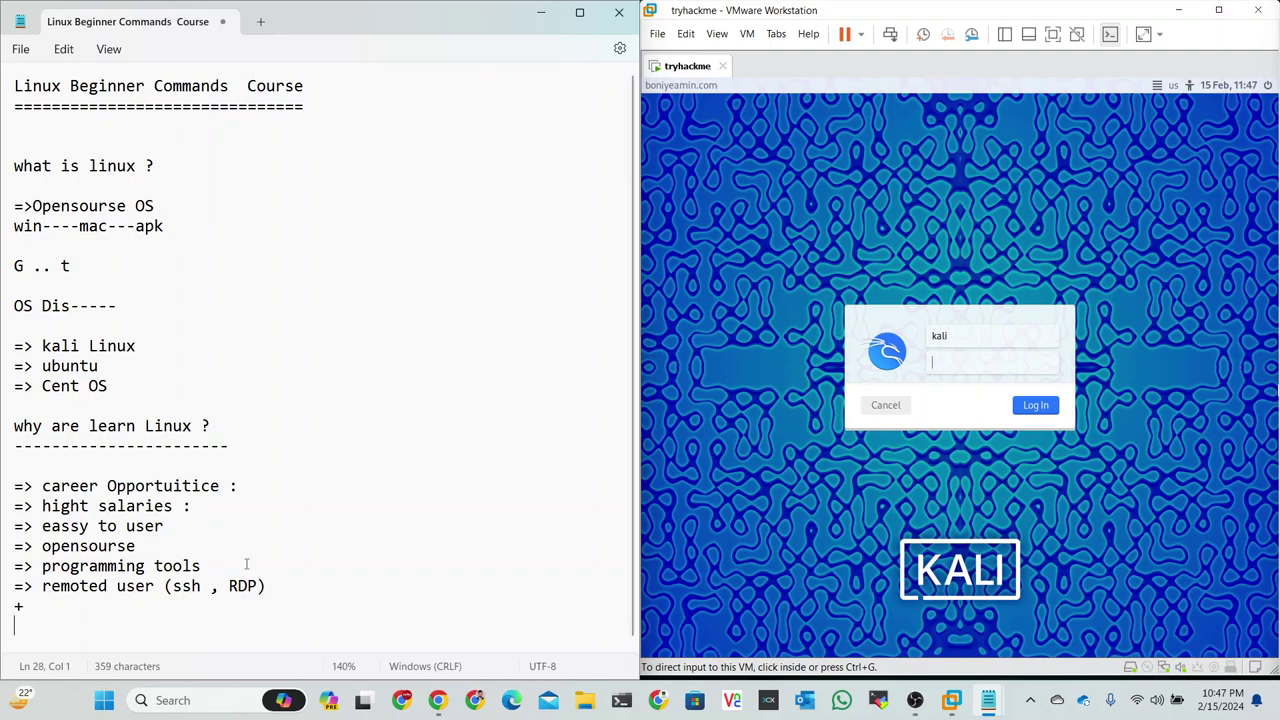
type("=")
key("BackSpace")
key("BackSpace")
key("BackSpace")
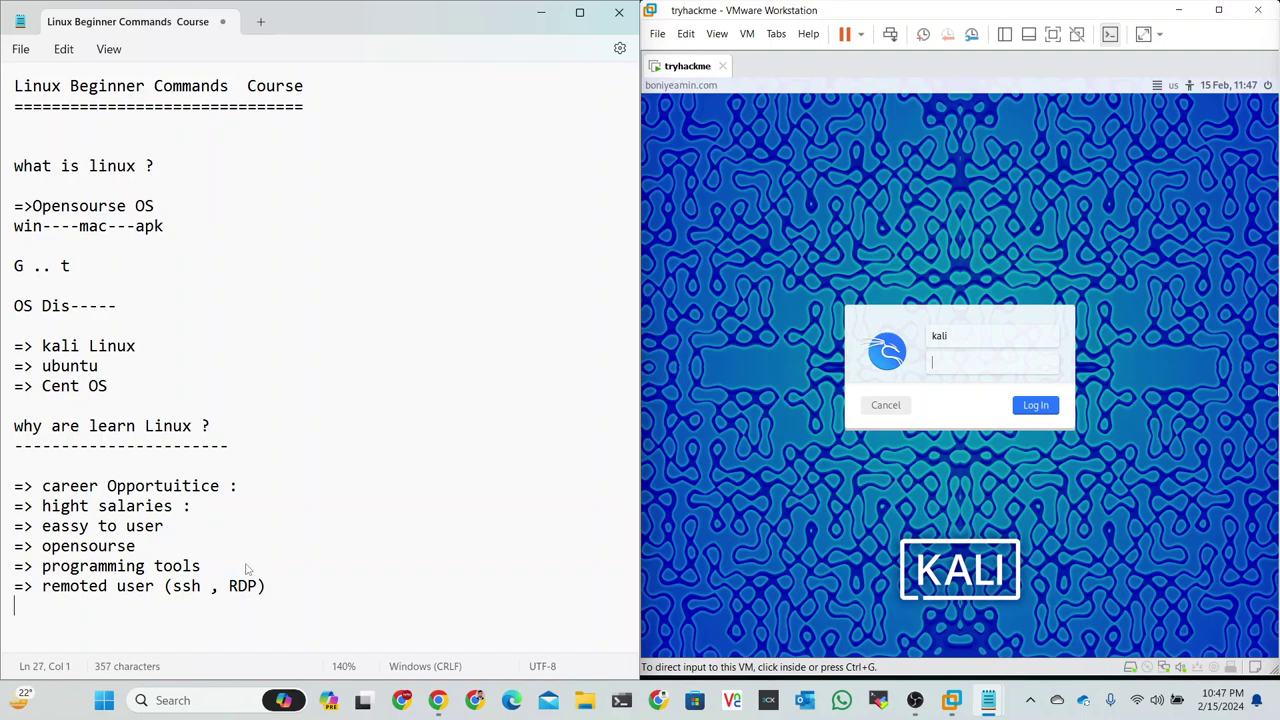
type("=> ")
type("Co")
type("stomi")
type("se")
key("BackSpace")
key("BackSpace")
key("BackSpace")
key("BackSpace")
type("i")
type("zat")
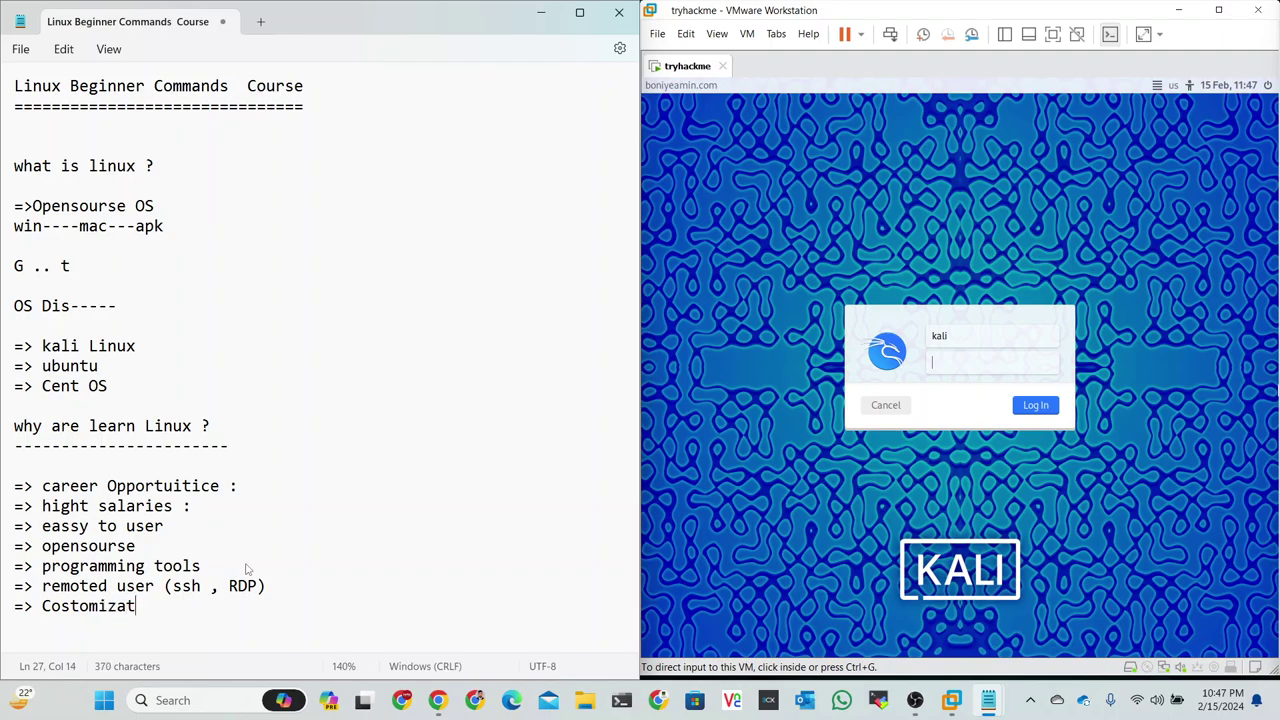
type("ion")
Rate career Opportuitice with *** and hight salaries with ****
left_click_drag(211, 508, 42, 486)
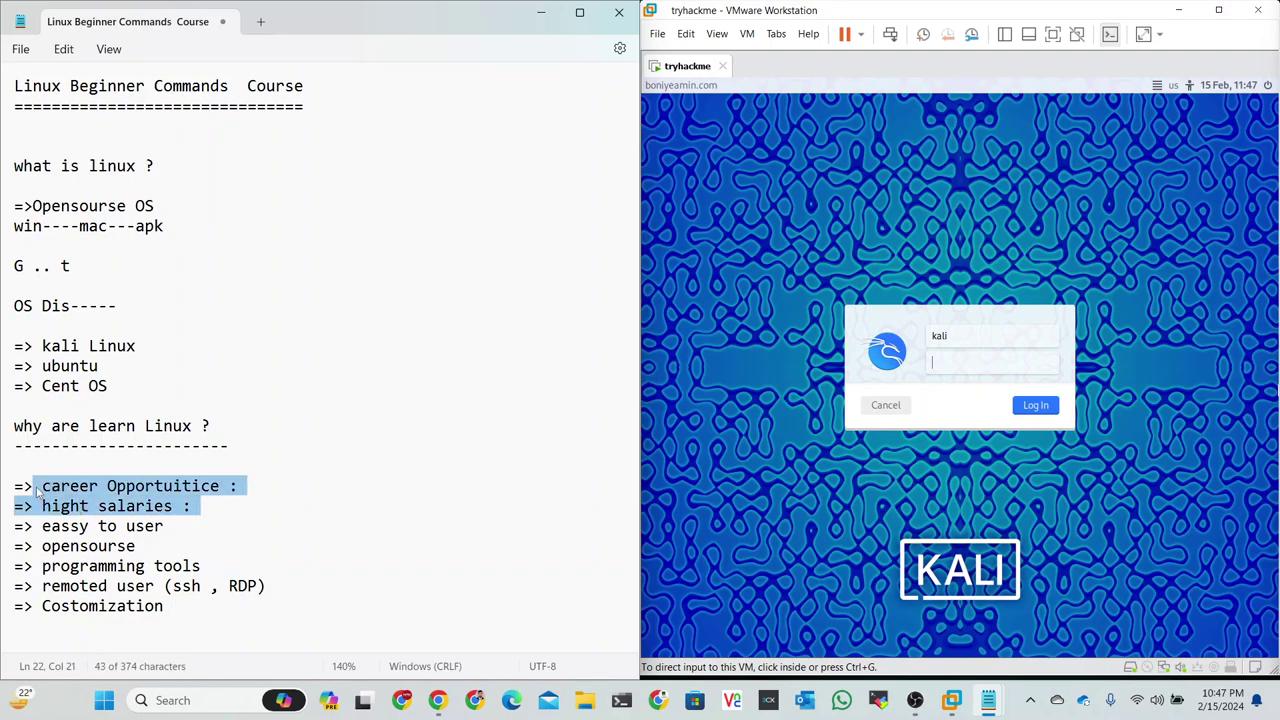
left_click(264, 484)
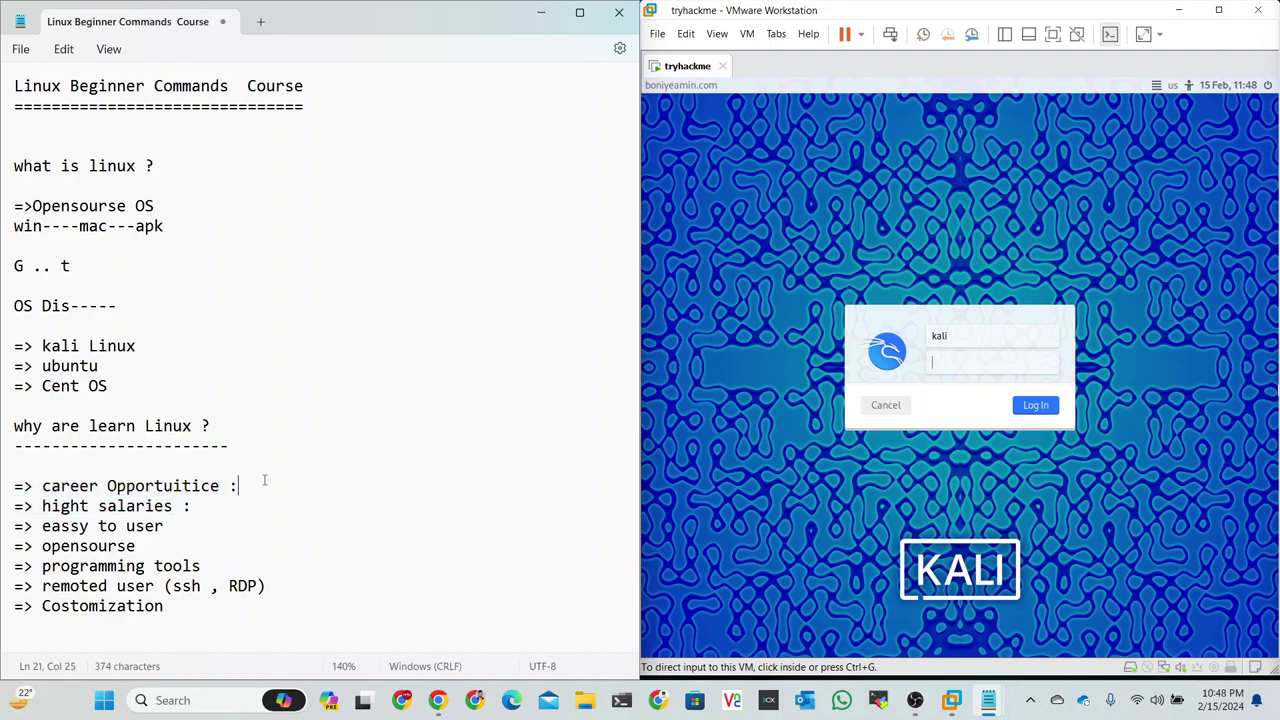
type("^^")
key("BackSpace")
key("BackSpace")
type("*")
type("****")
key("BackSpace")
key("BackSpace")
left_click(231, 507)
type("*****")
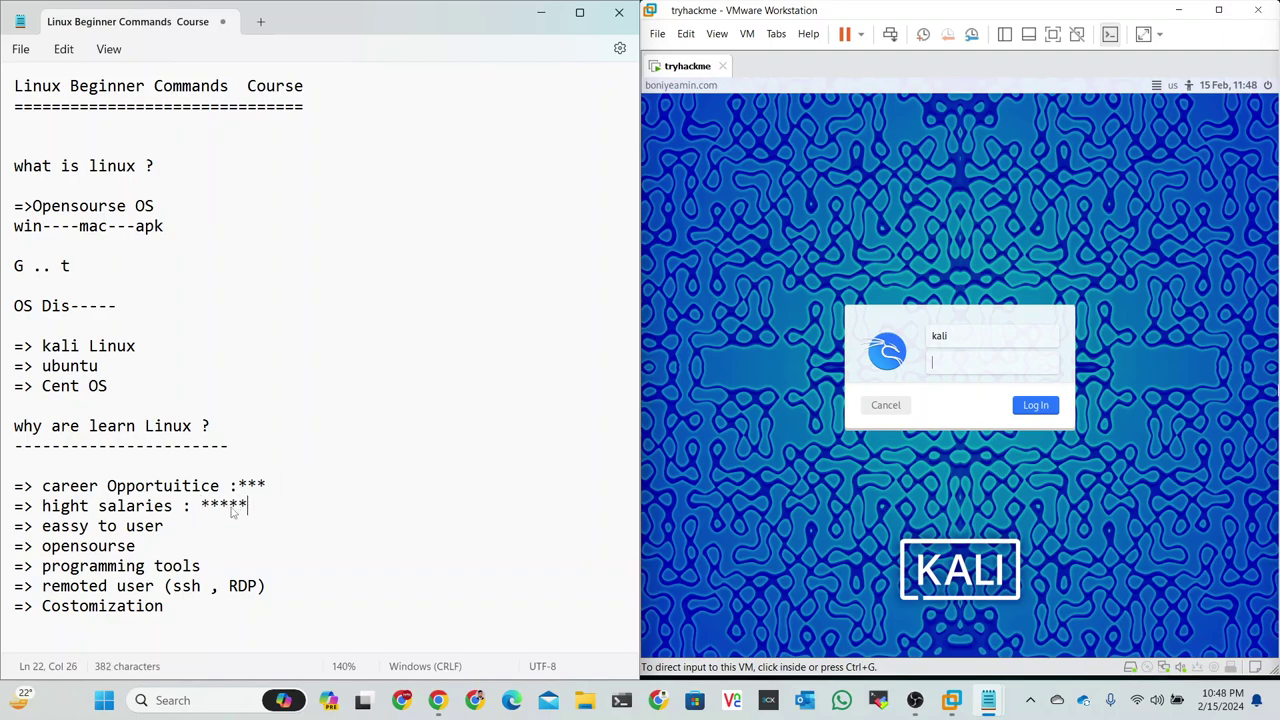
key("BackSpace")
Capitalise 'hight' to 'Hight' and add two blank lines after Costomization
left_click_drag(49, 507, 43, 507)
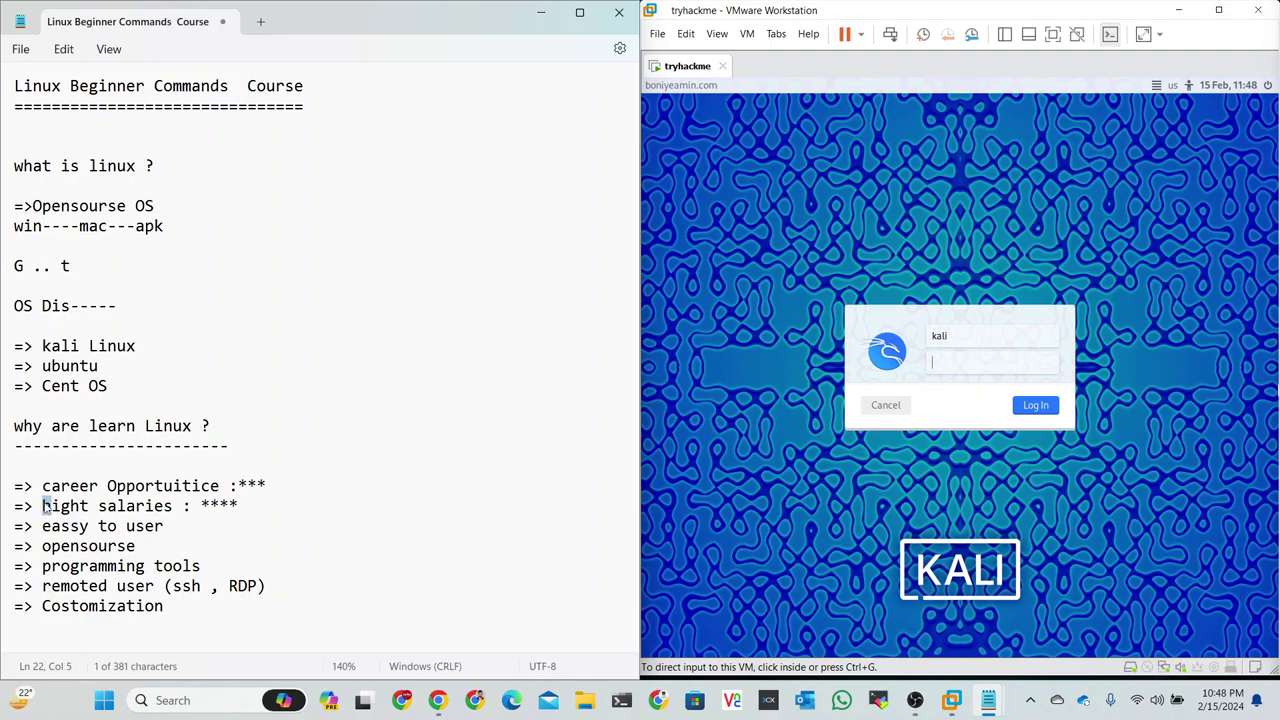
left_click(45, 507)
key("Return")
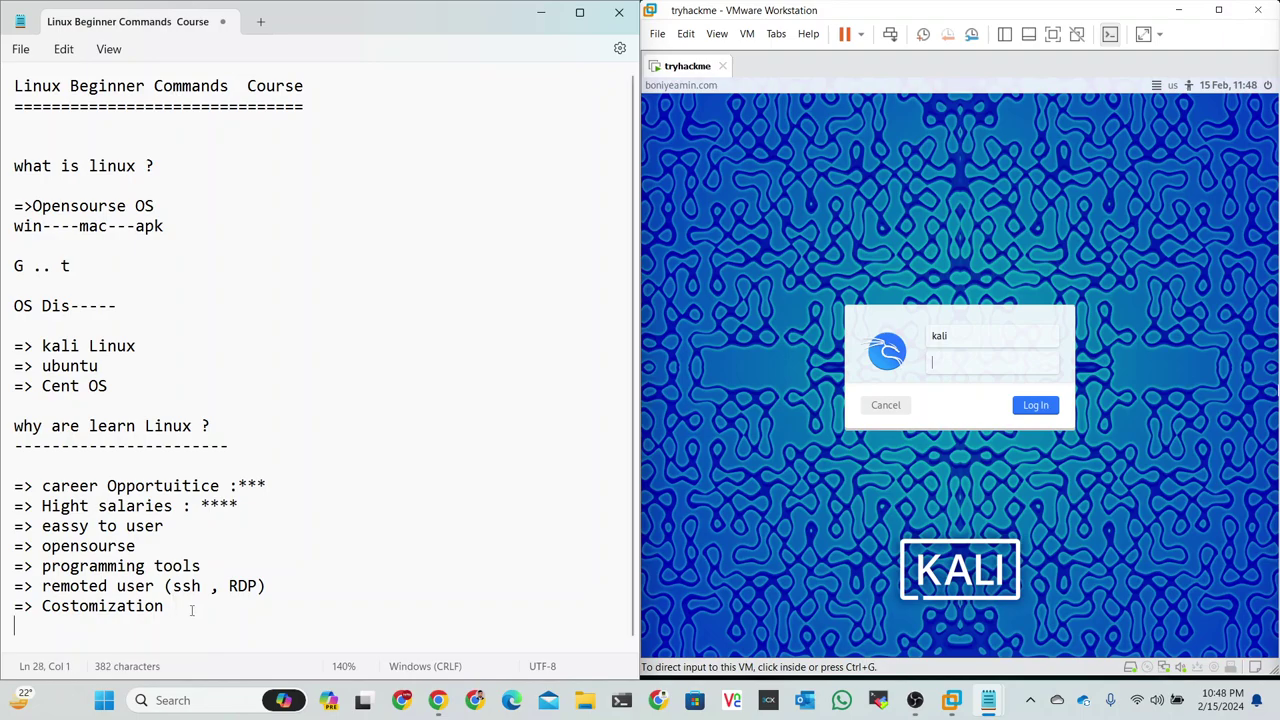
key("Return")
key("Return")
key("Return")
key("Return")
key("Return")
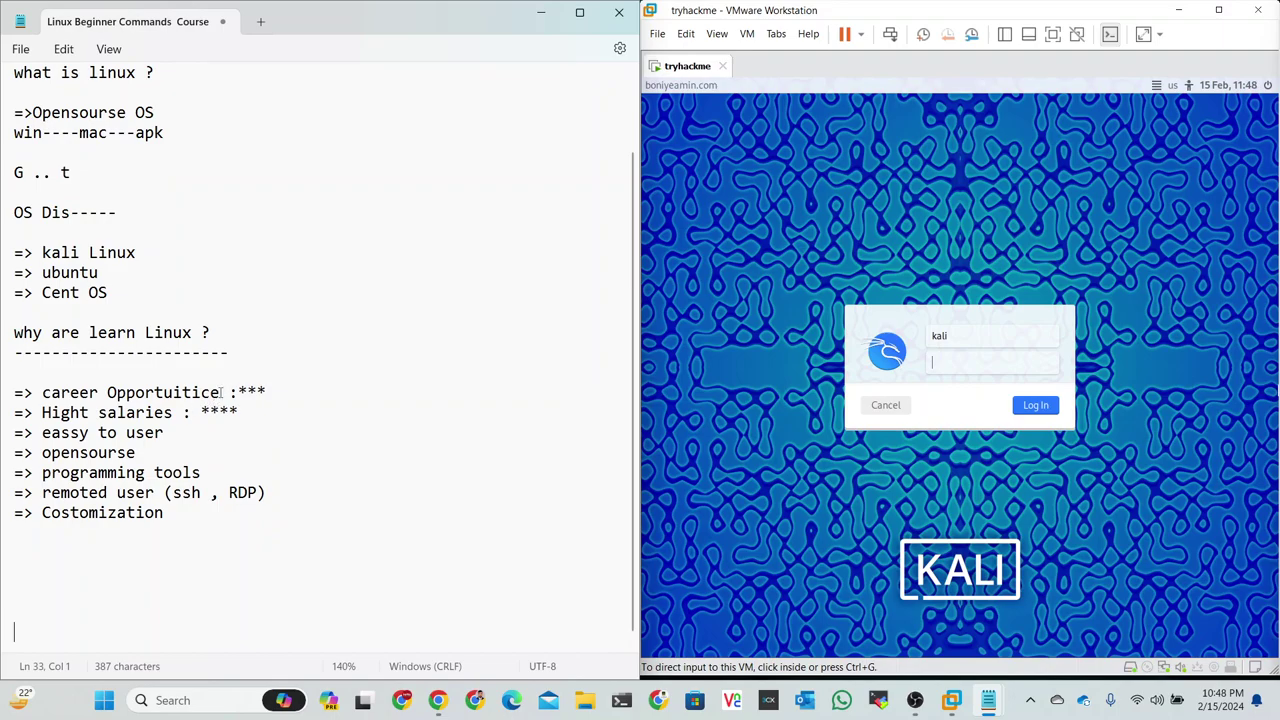
left_click_drag(221, 393, 42, 393)
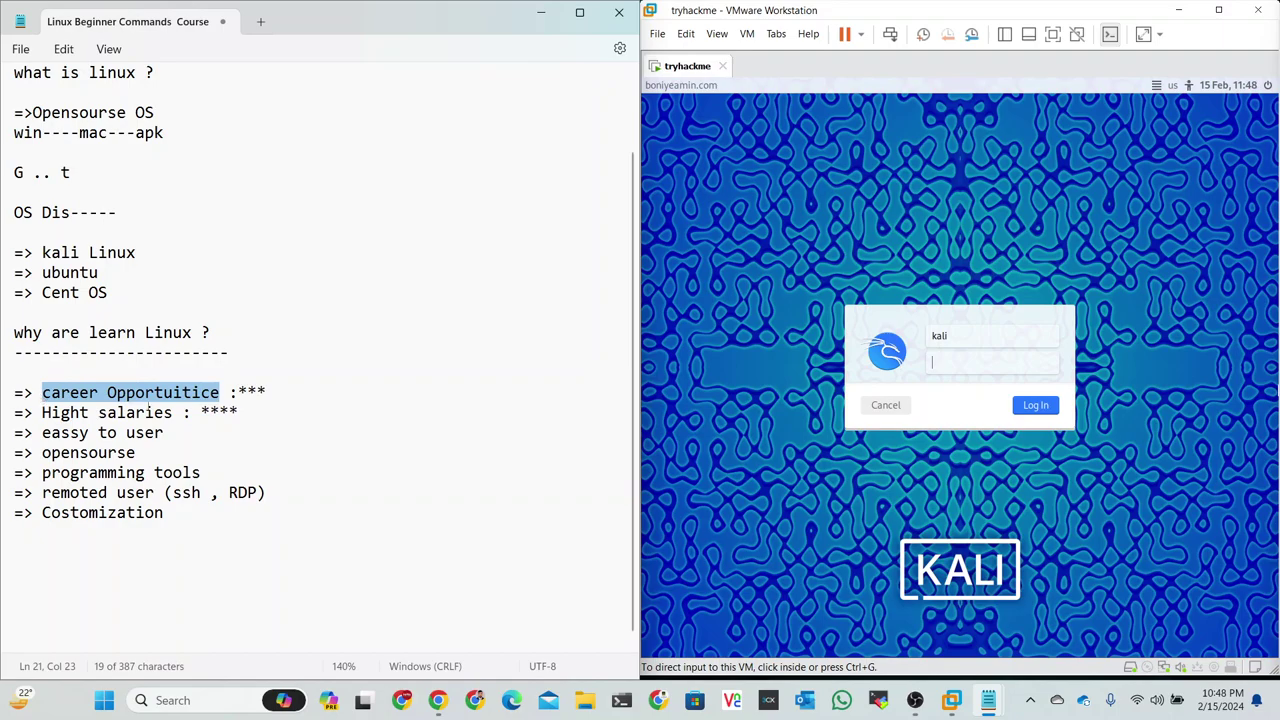
Add '-- Linux system administrator' as a role under career Opportuitice
left_click(182, 393)
left_click(279, 387)
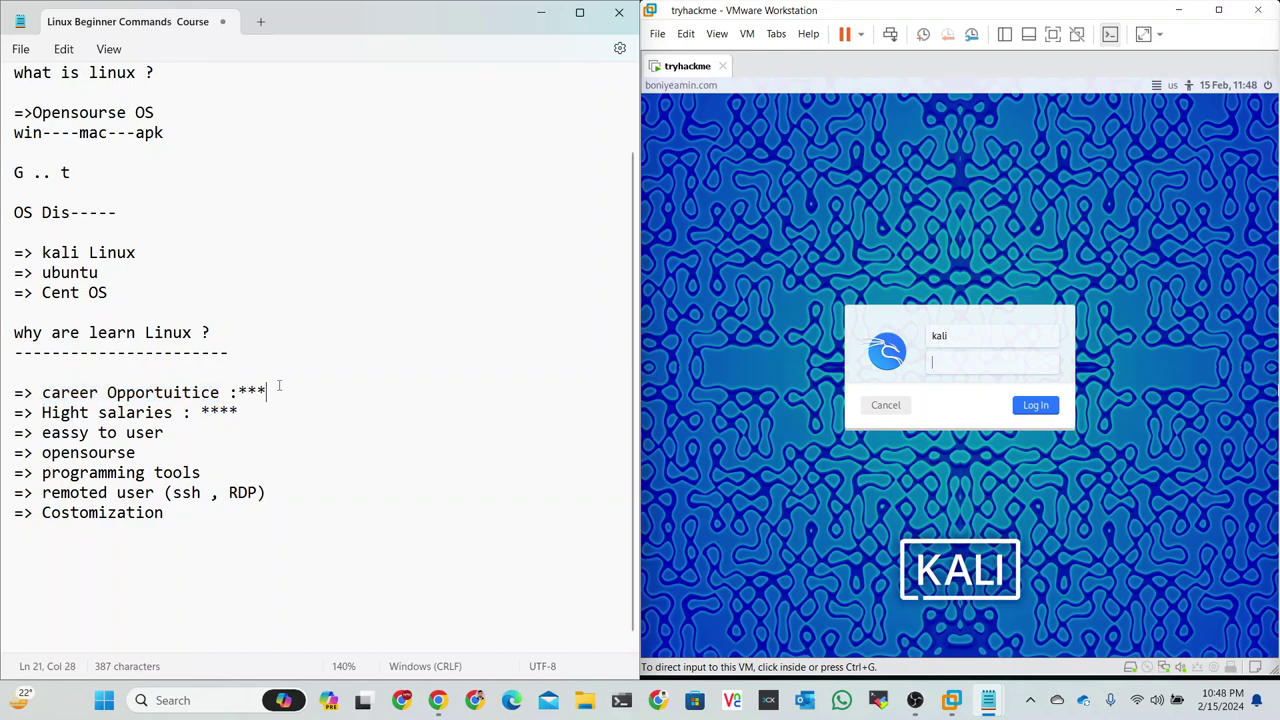
key("Return")
key("Return")
type("-")
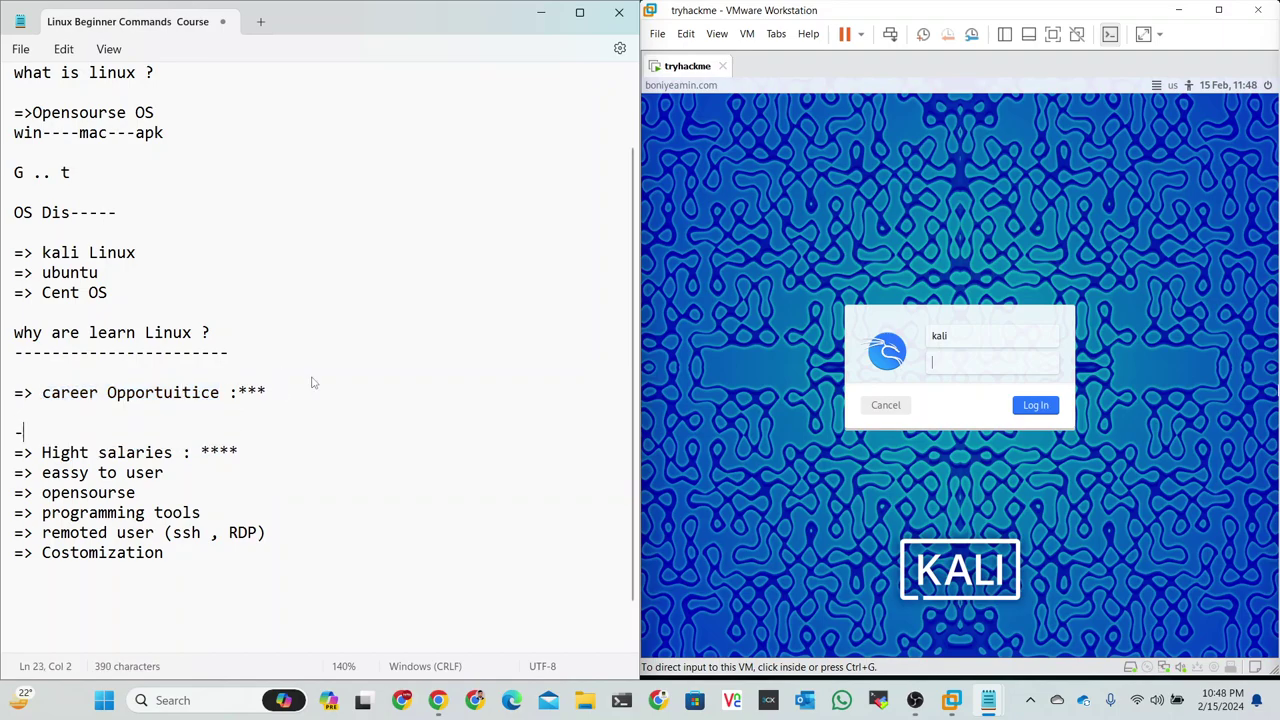
type("- Linu")
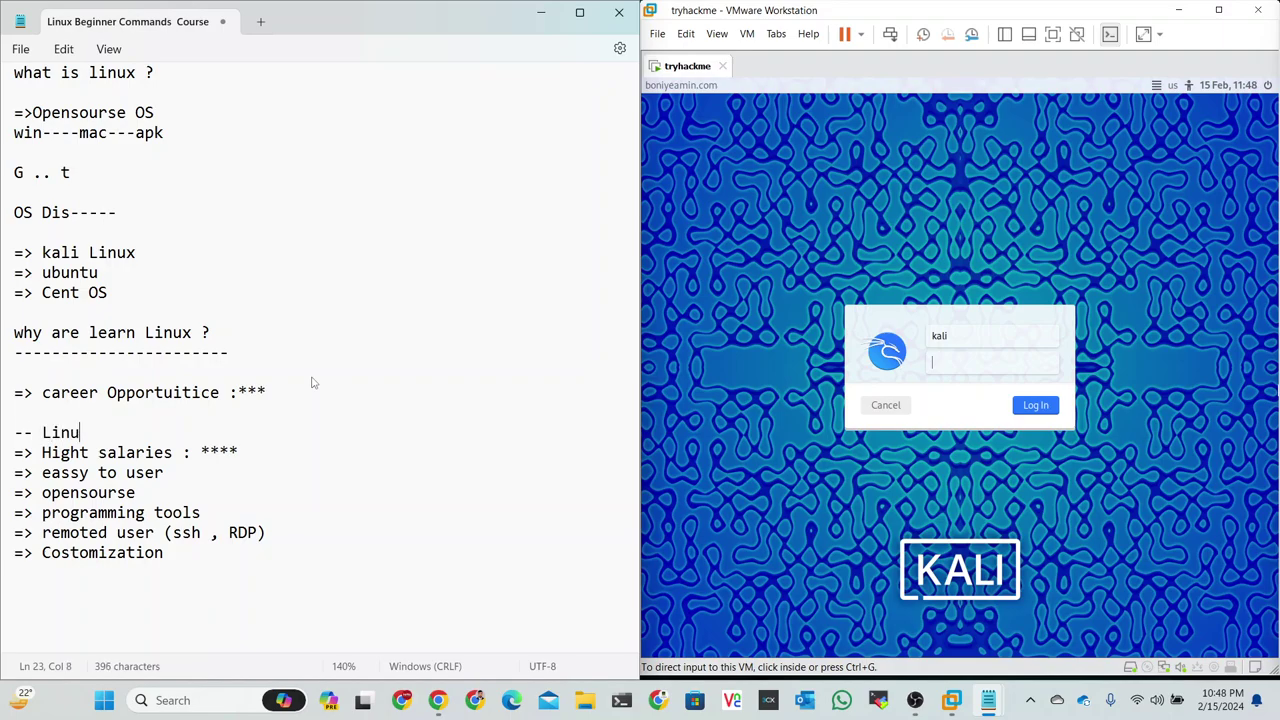
type("x system ")
type("ad")
type("ministr")
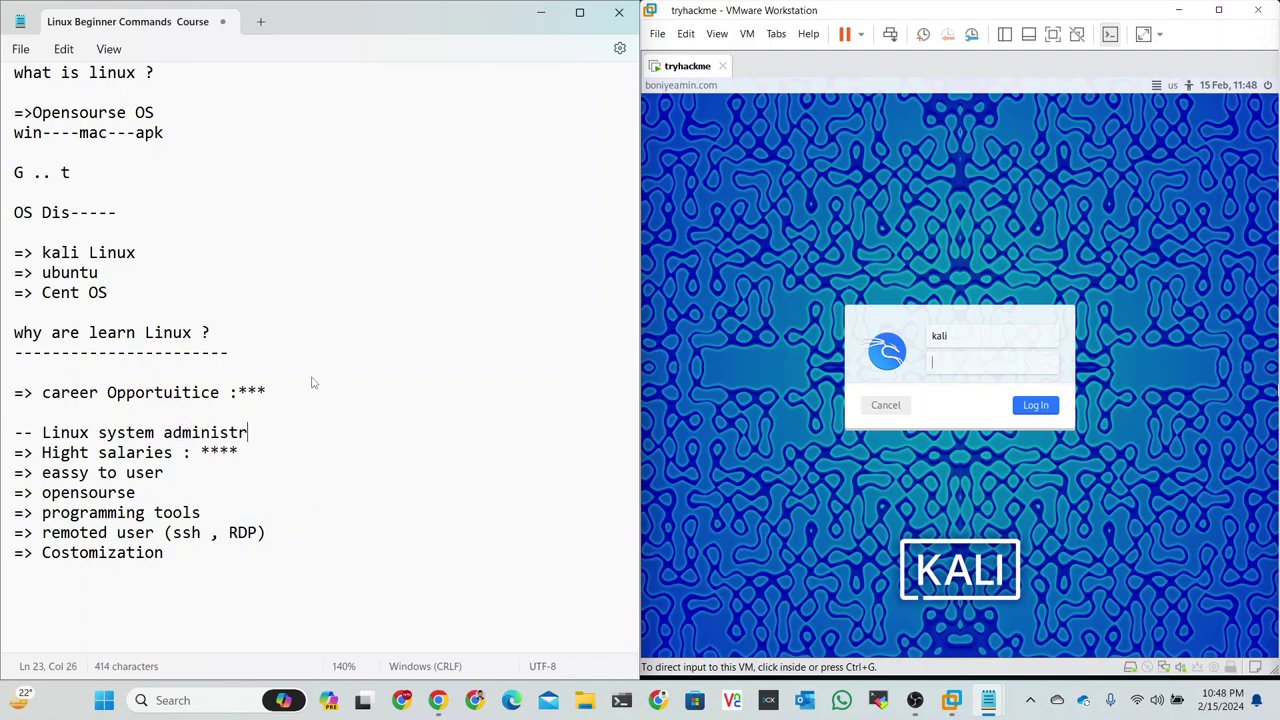
type("at")
type("tive")
key("BackSpace")
key("BackSpace")
key("BackSpace")
key("BackSpace")
key("BackSpace")
key("BackSpace")
key("BackSpace")
type("ra")
type("tor")
Add '-- server admid' and '--DevOps' roles, then start another '--' item
key("Return")
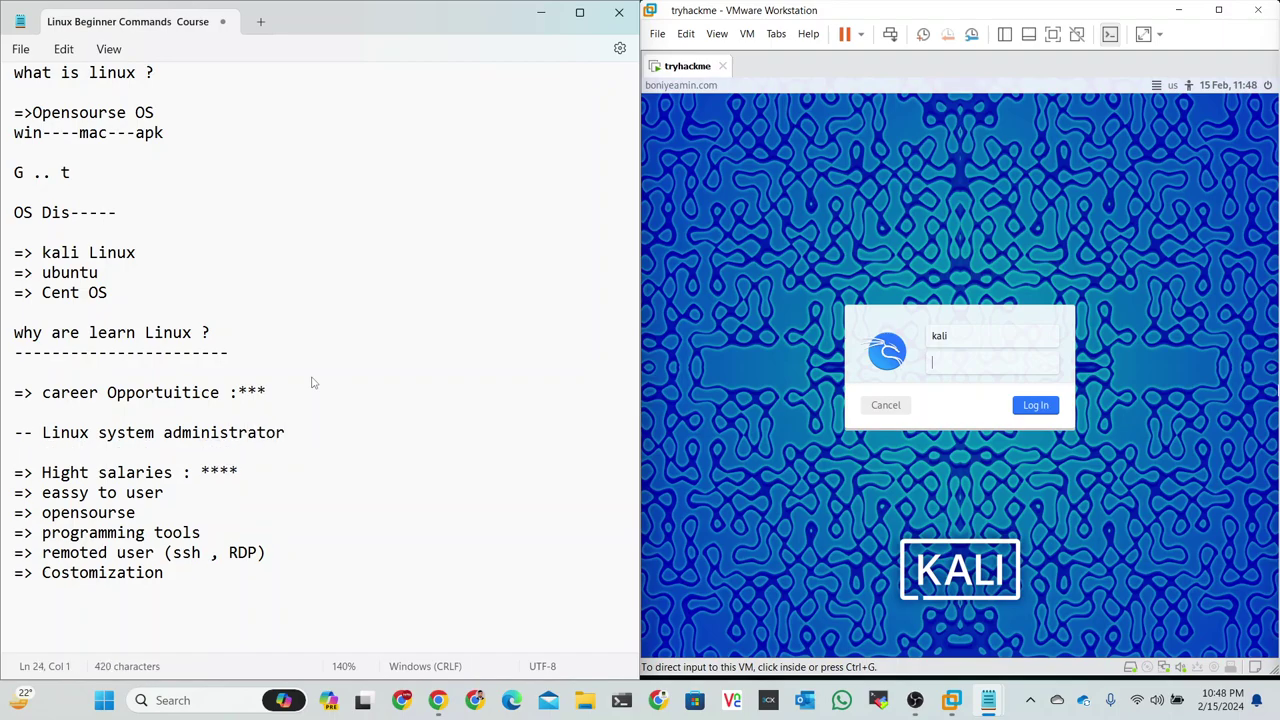
type("-- ")
type("se")
type("rver ")
type("a")
type("dmin")
key("BackSpace")
key("BackSpace")
type("d")
key("Return")
type("--")
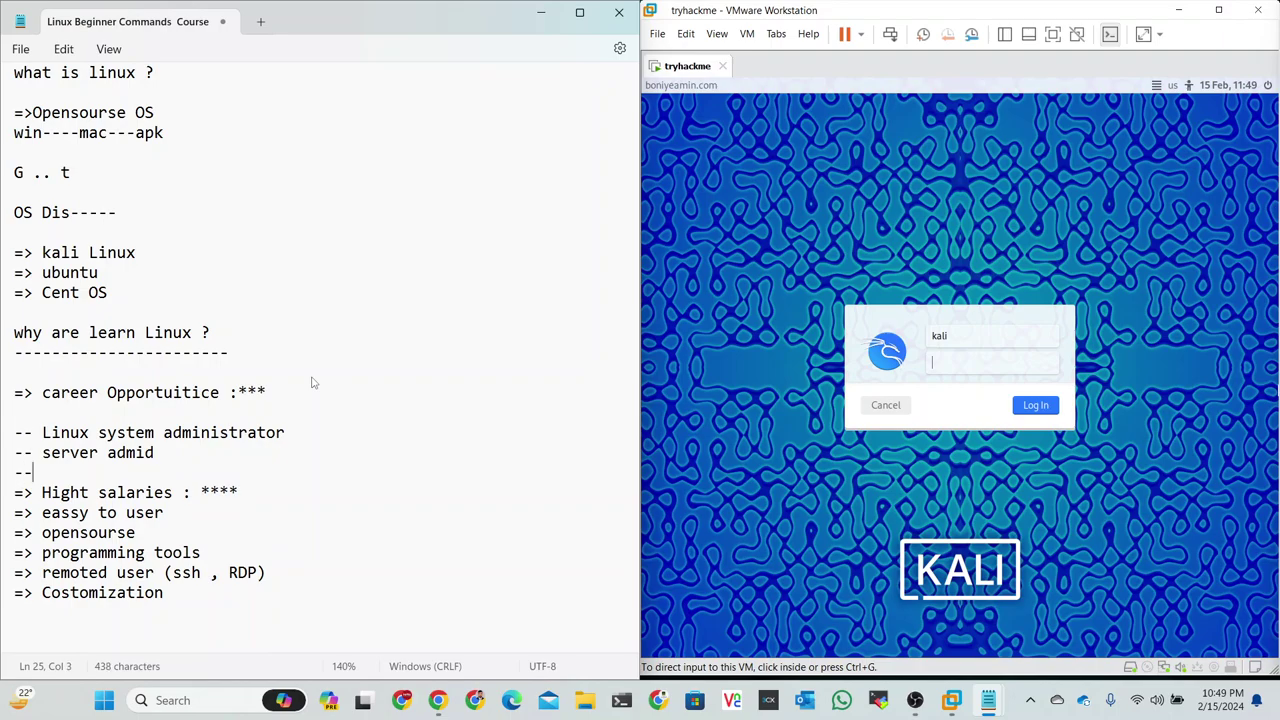
type("DevOp")
type("s")
key("Return")
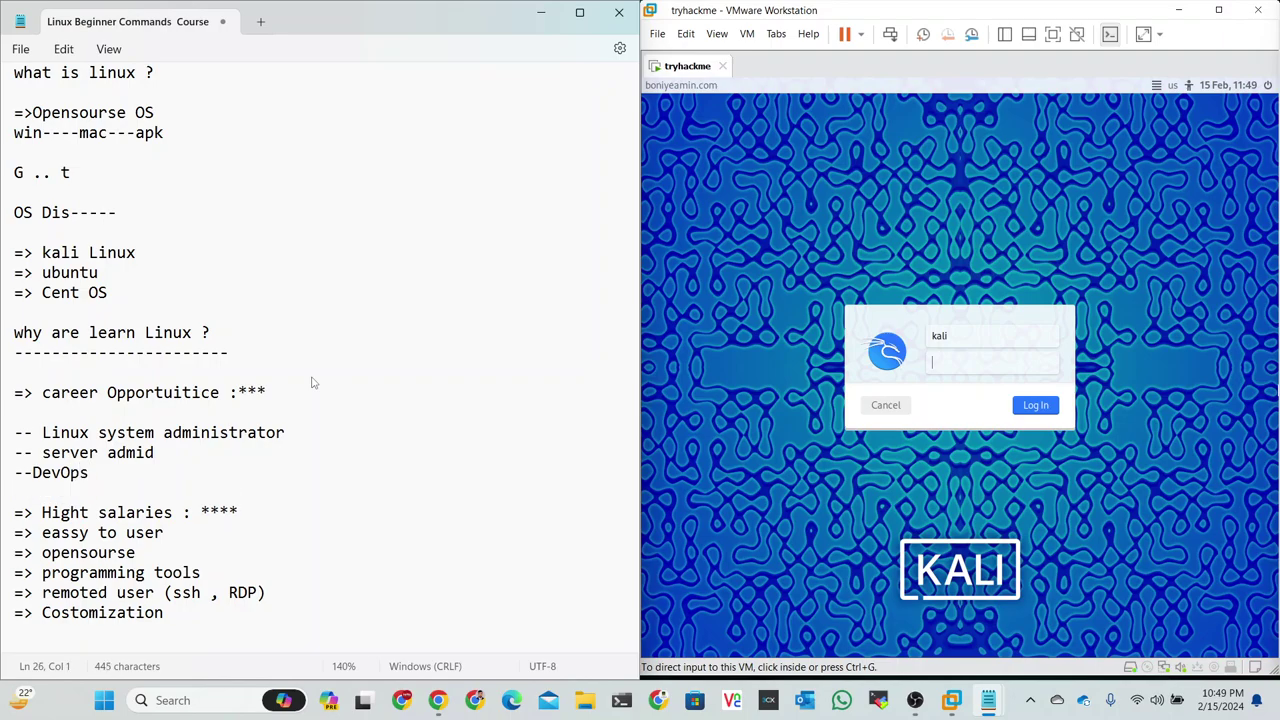
type("--")
Open a new Chrome window, search Google for 'linux base career opportunities' and browse the results
left_click(657, 702)
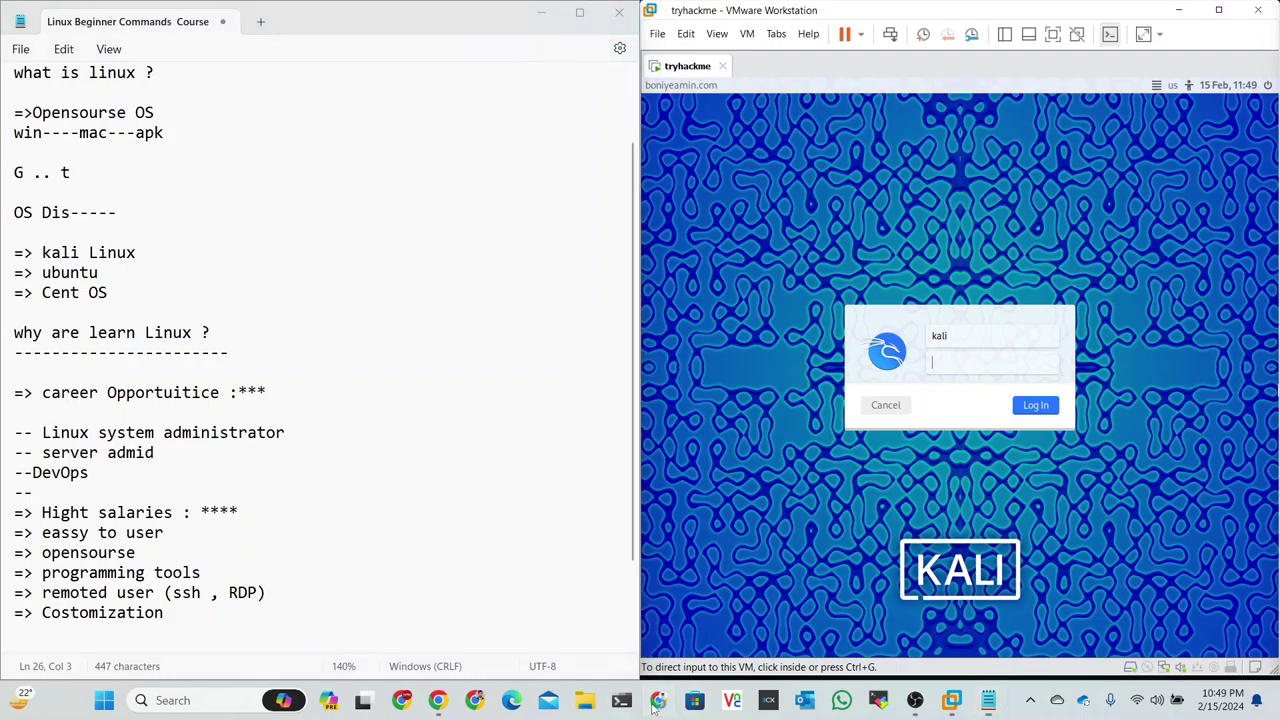
mouse_move(640, 395)
left_mouse_down()
mouse_move(614, 187)
mouse_move(577, 71)
left_mouse_up()
left_click(534, 113)
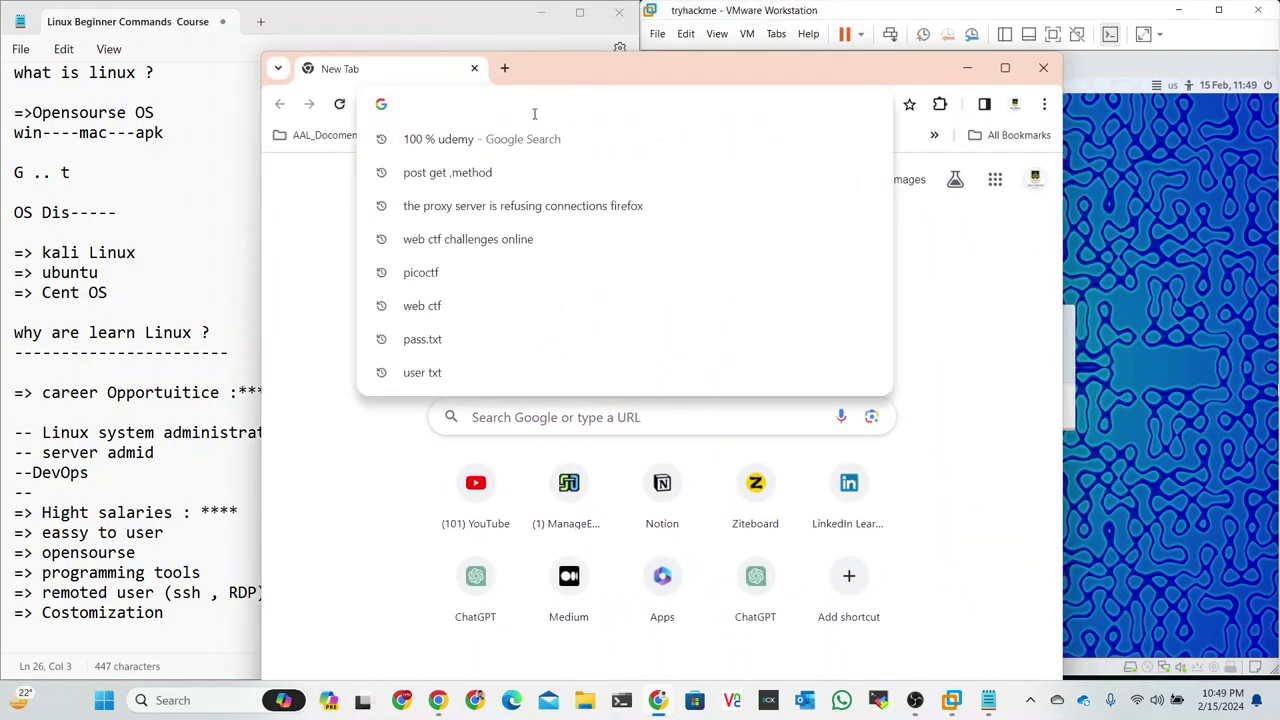
type("Linux b")
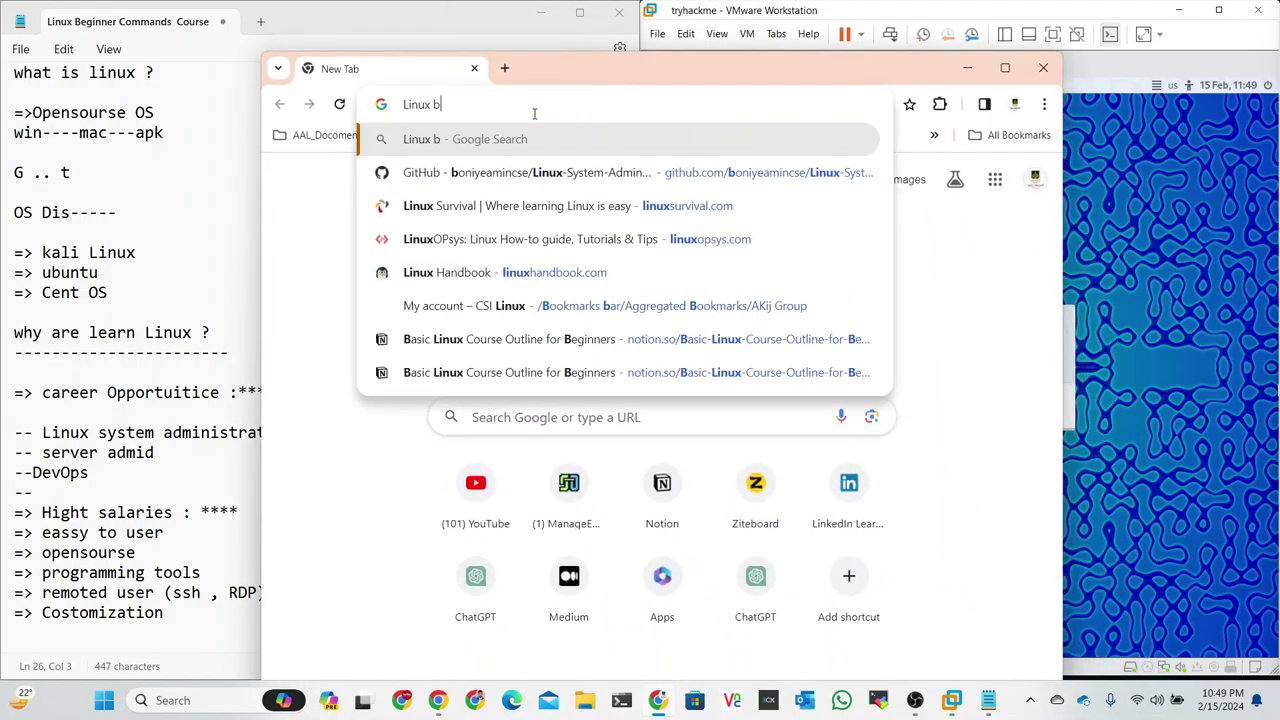
type("ase car")
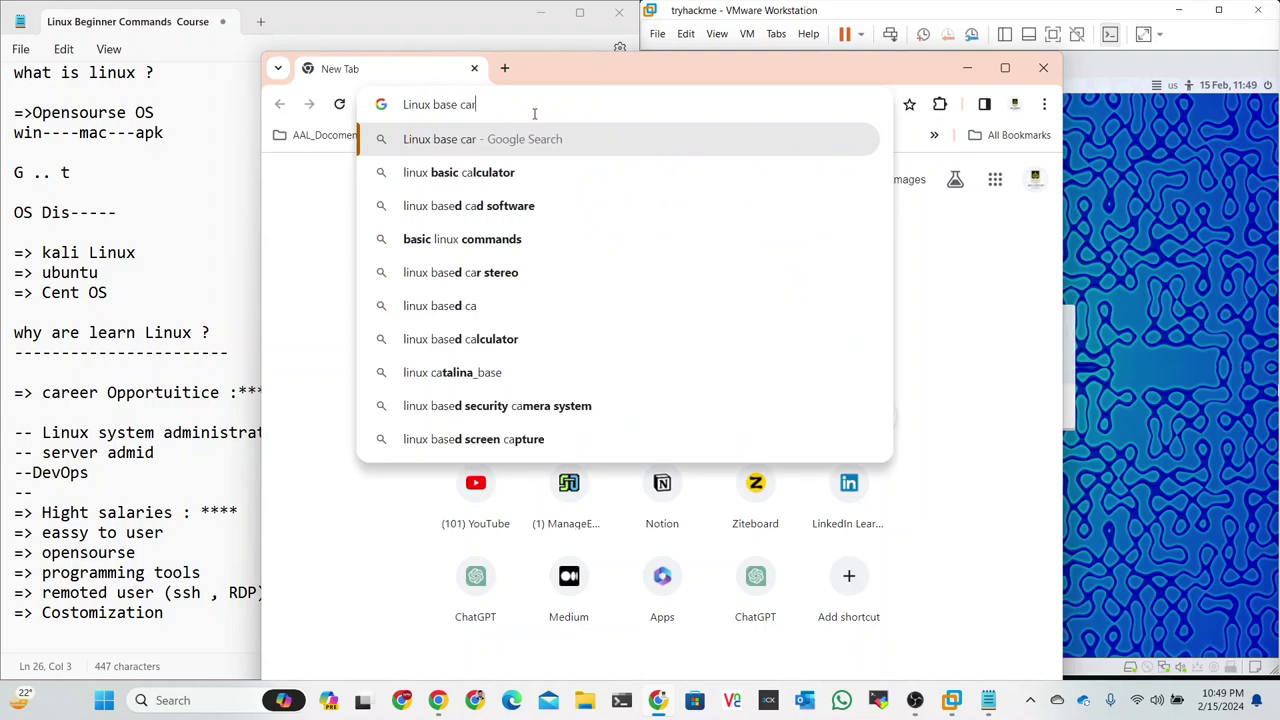
type("eer")
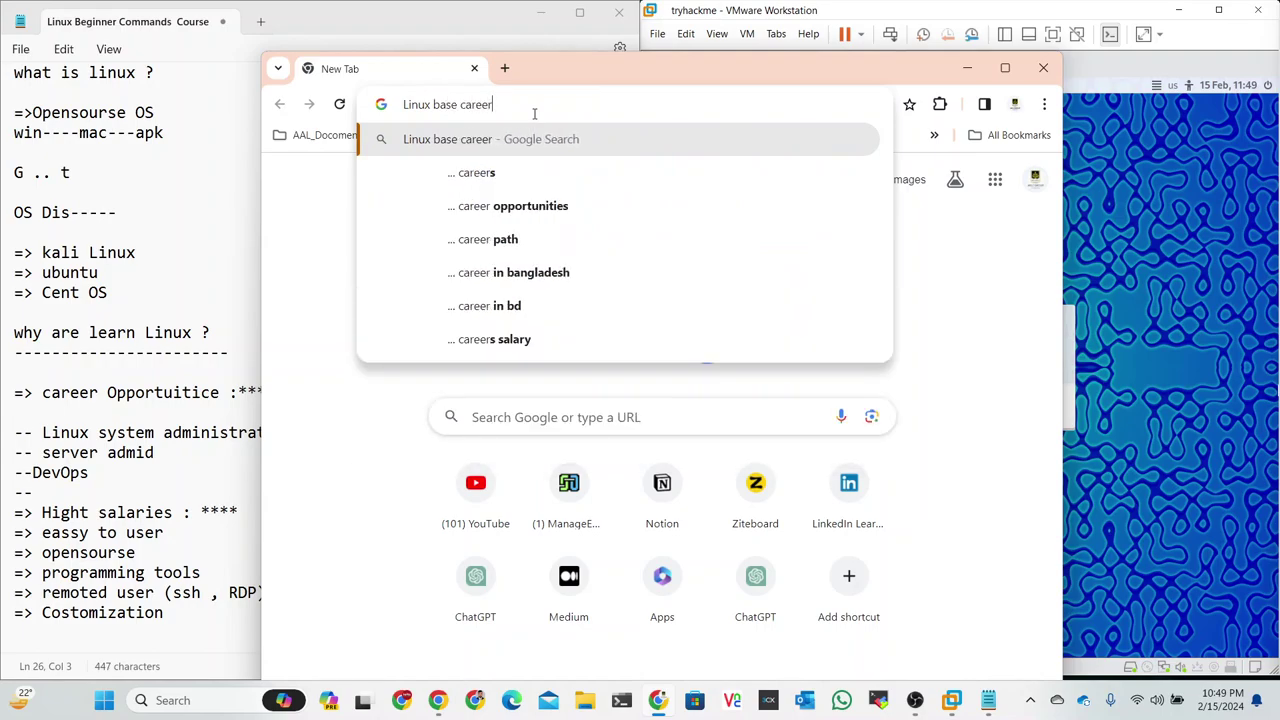
left_click(548, 204)
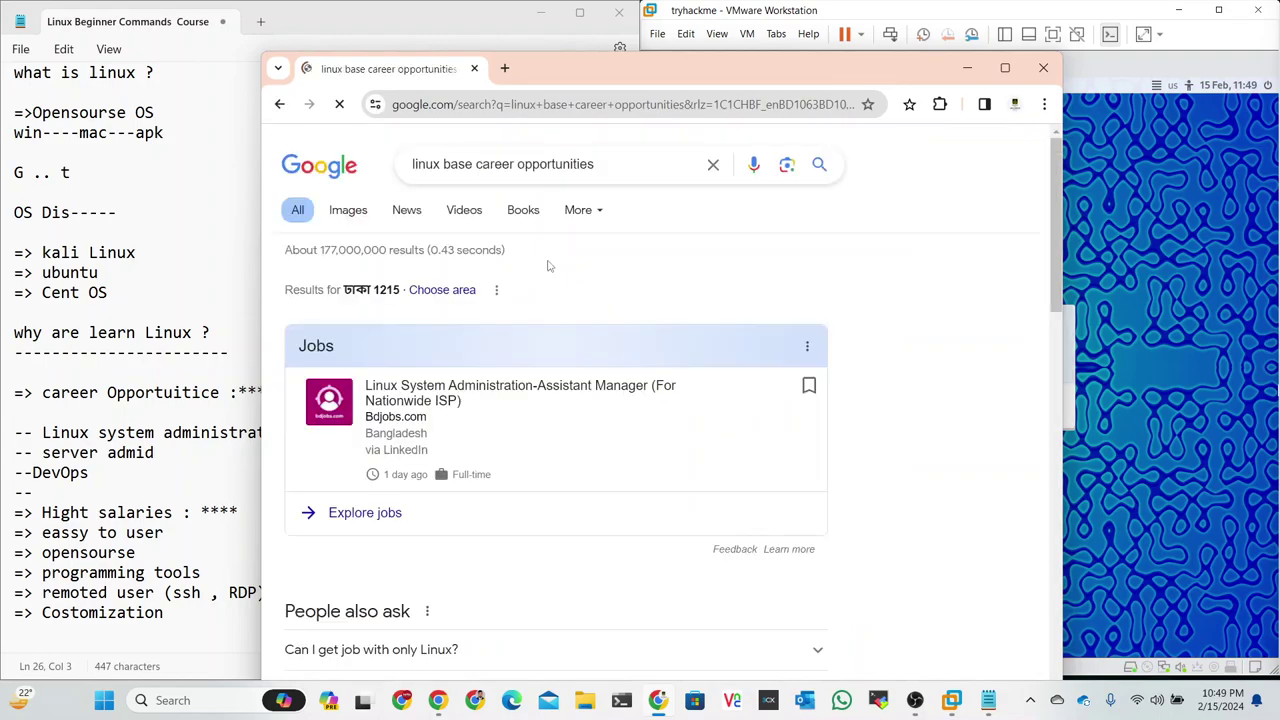
scroll(548, 266, "down", 2)
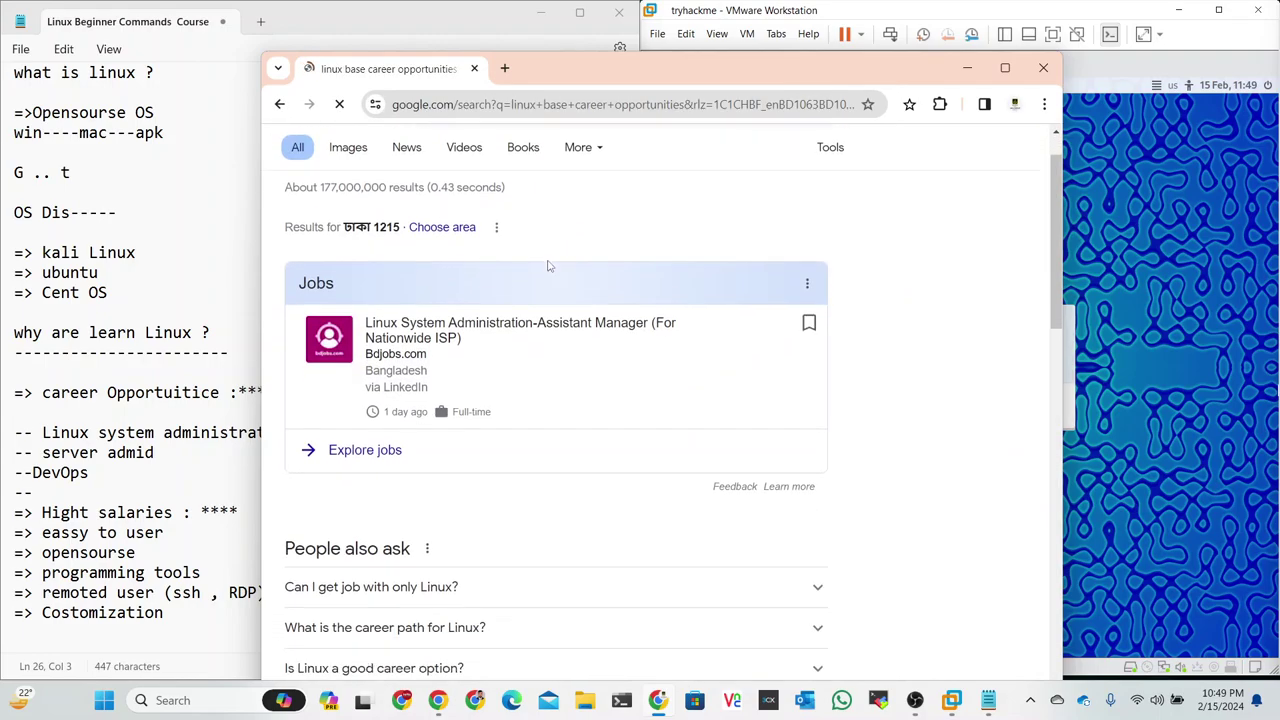
scroll(548, 266, "down", 3)
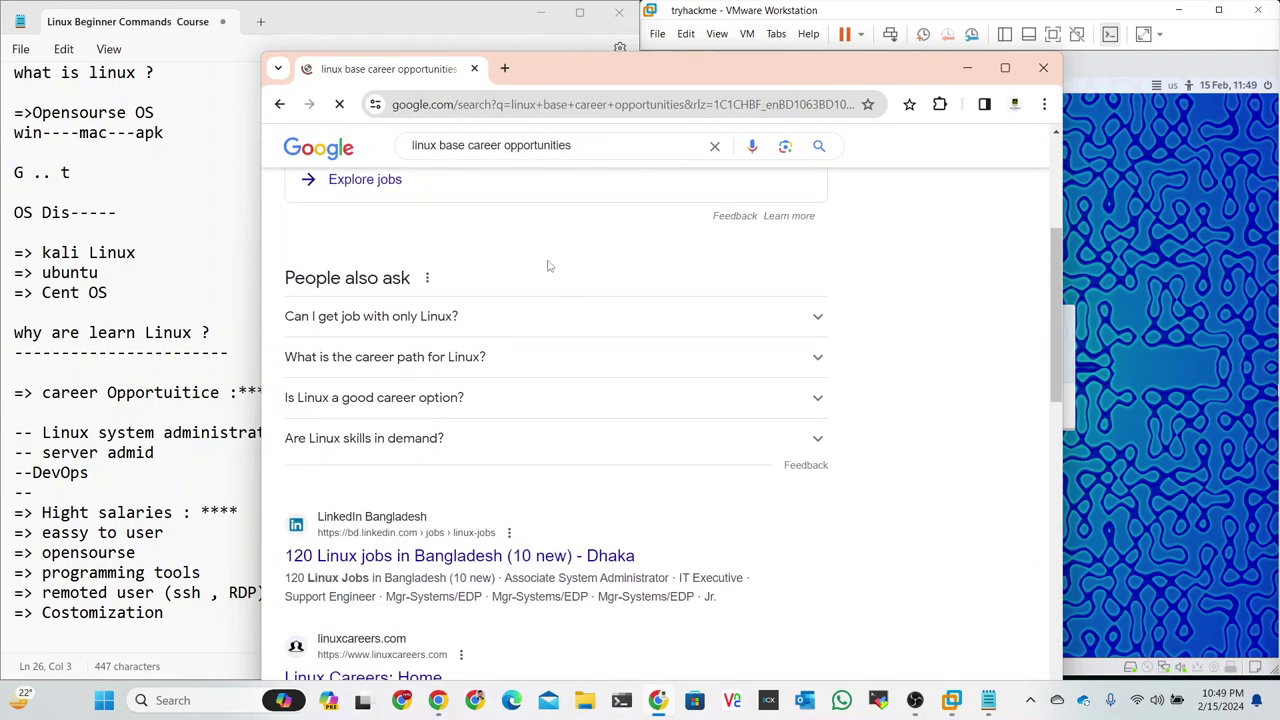
scroll(548, 266, "down", 1)
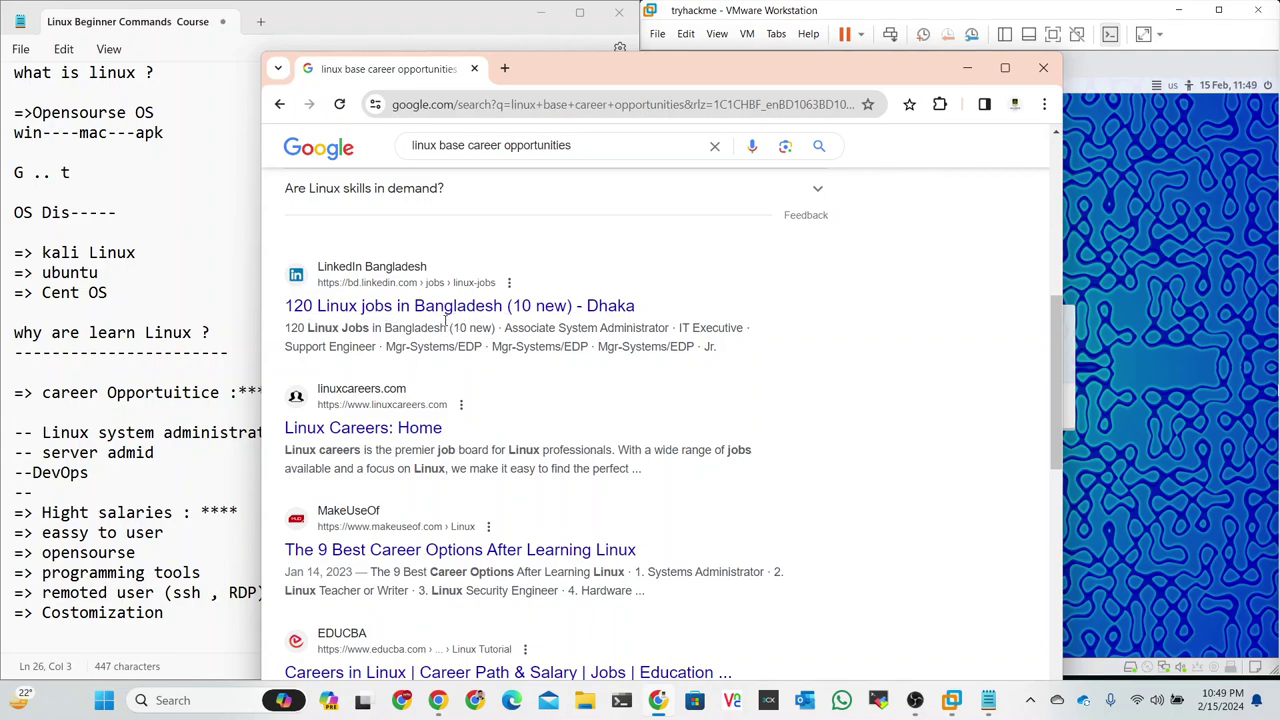
scroll(447, 325, "up", 1)
scroll(447, 325, "up", 5)
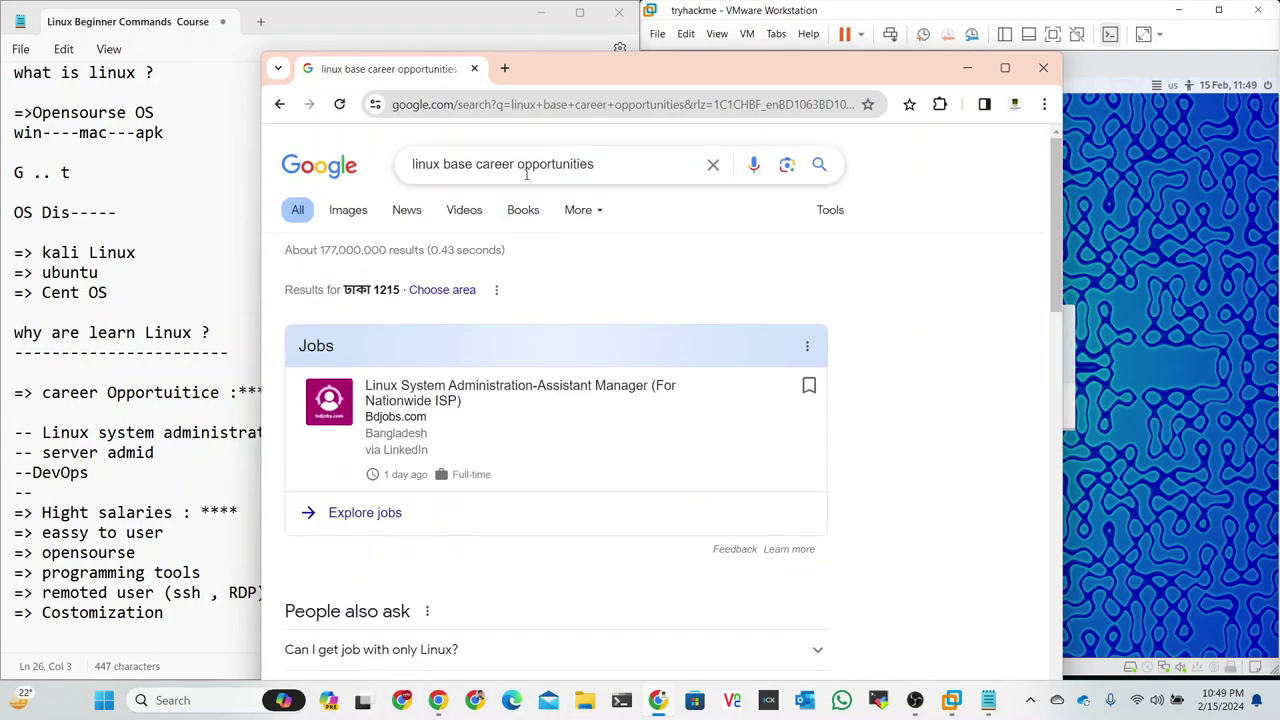
Change the Google query to 'linux base career names' and run the search
left_click(595, 168)
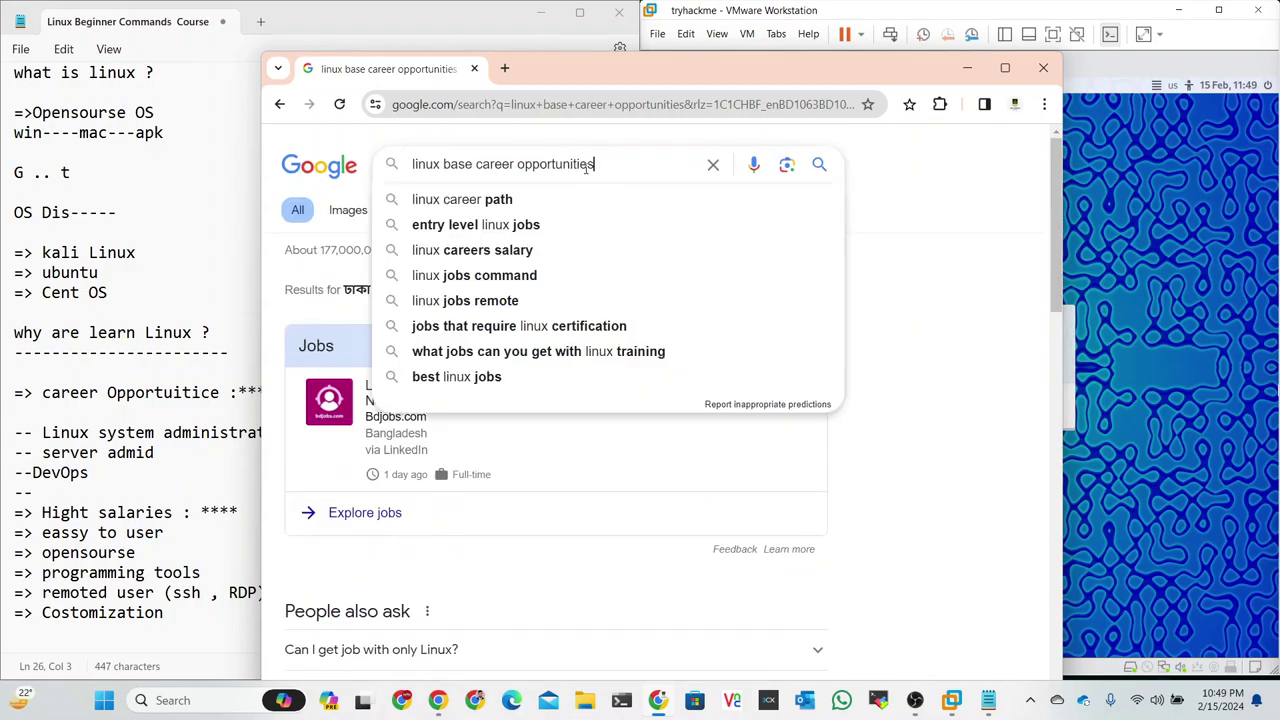
left_click_drag(597, 168, 517, 166)
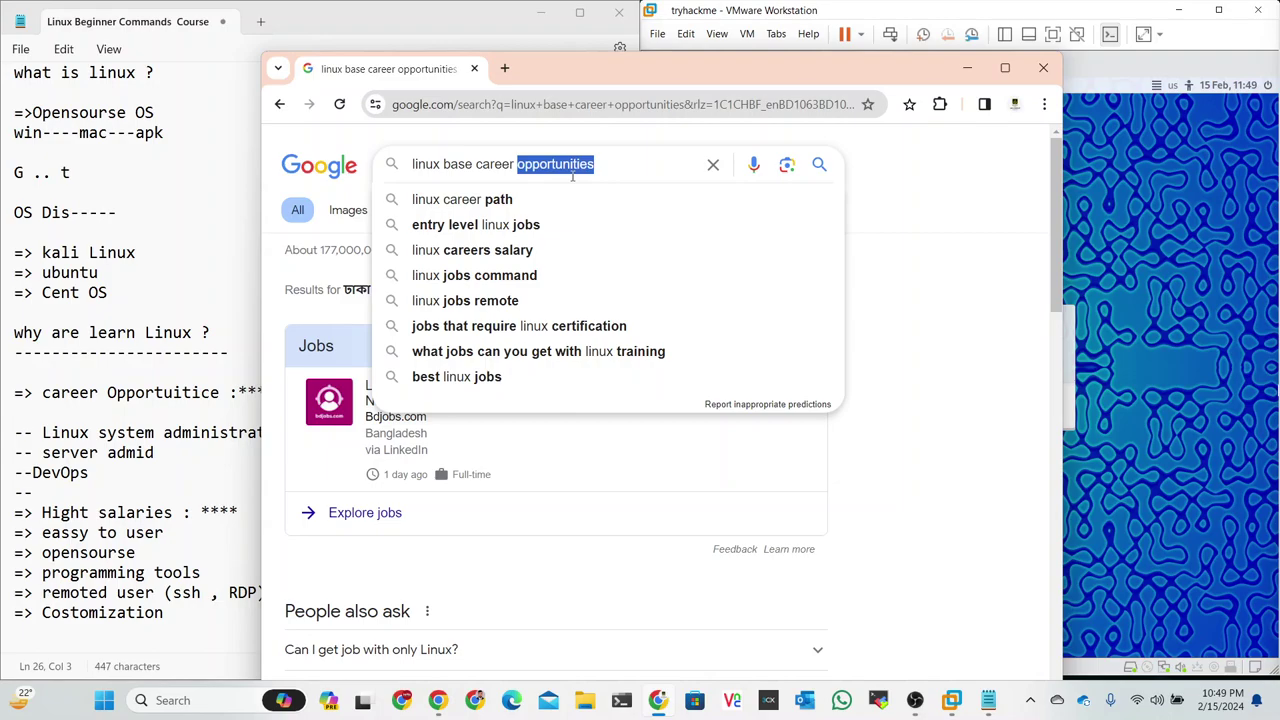
key("BackSpace")
type("name")
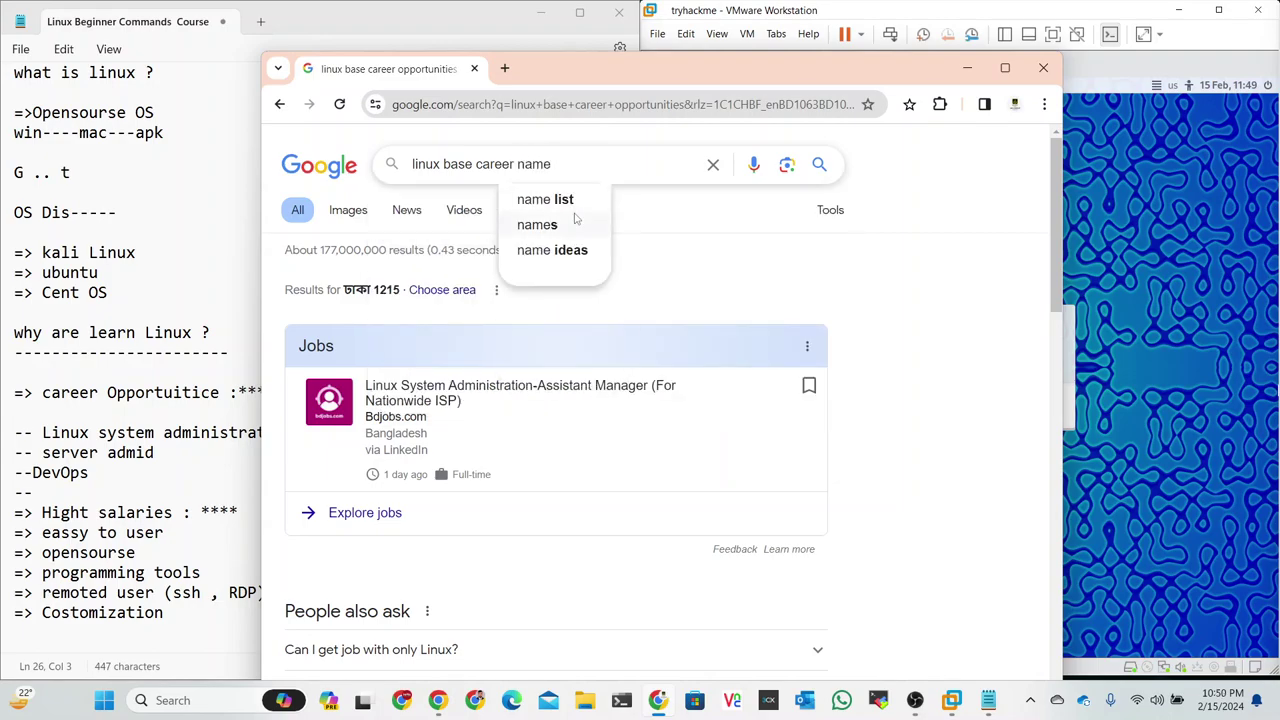
left_click(574, 224)
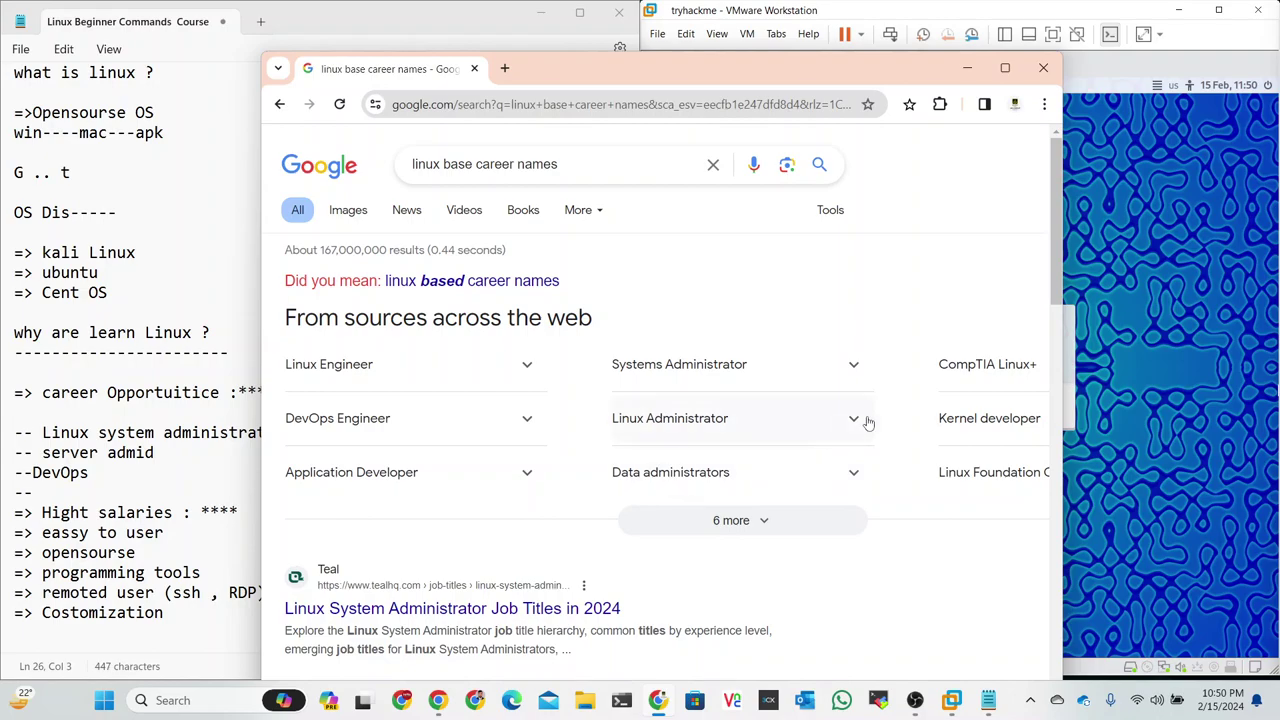
Show the six additional Linux job titles, then maximize and minimize Chrome
left_click_drag(899, 76, 855, 50)
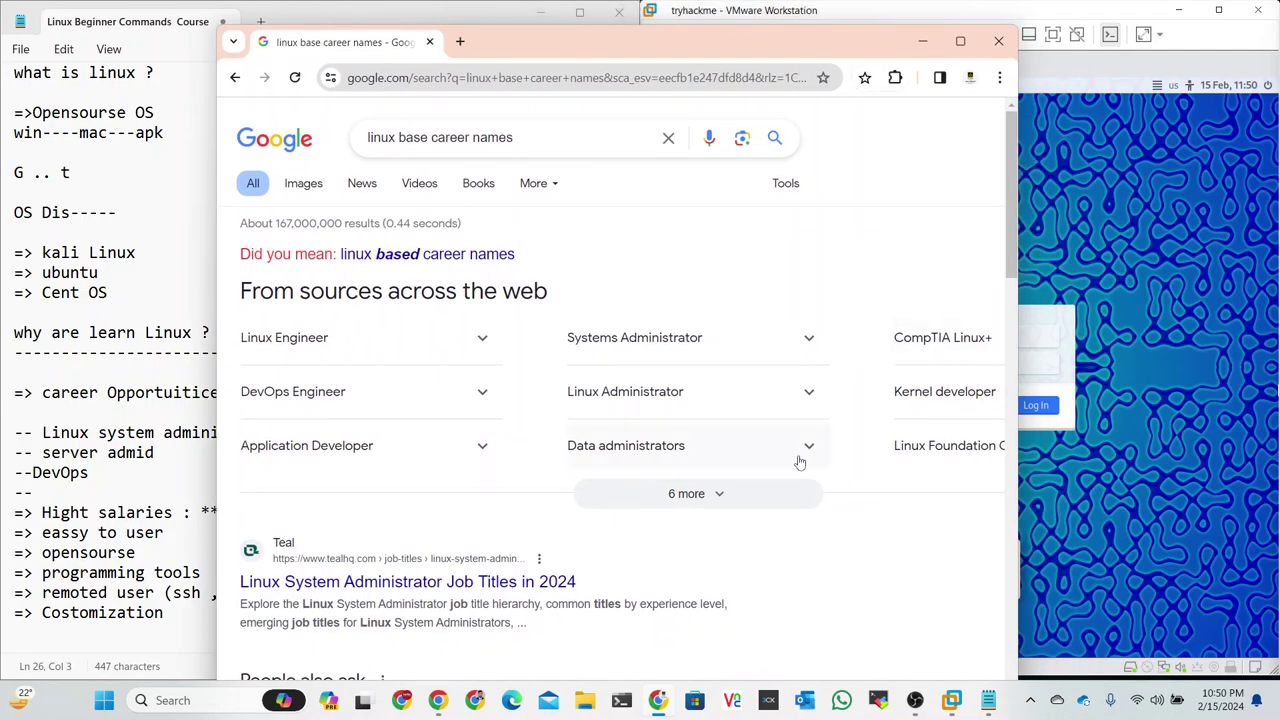
left_click(712, 496)
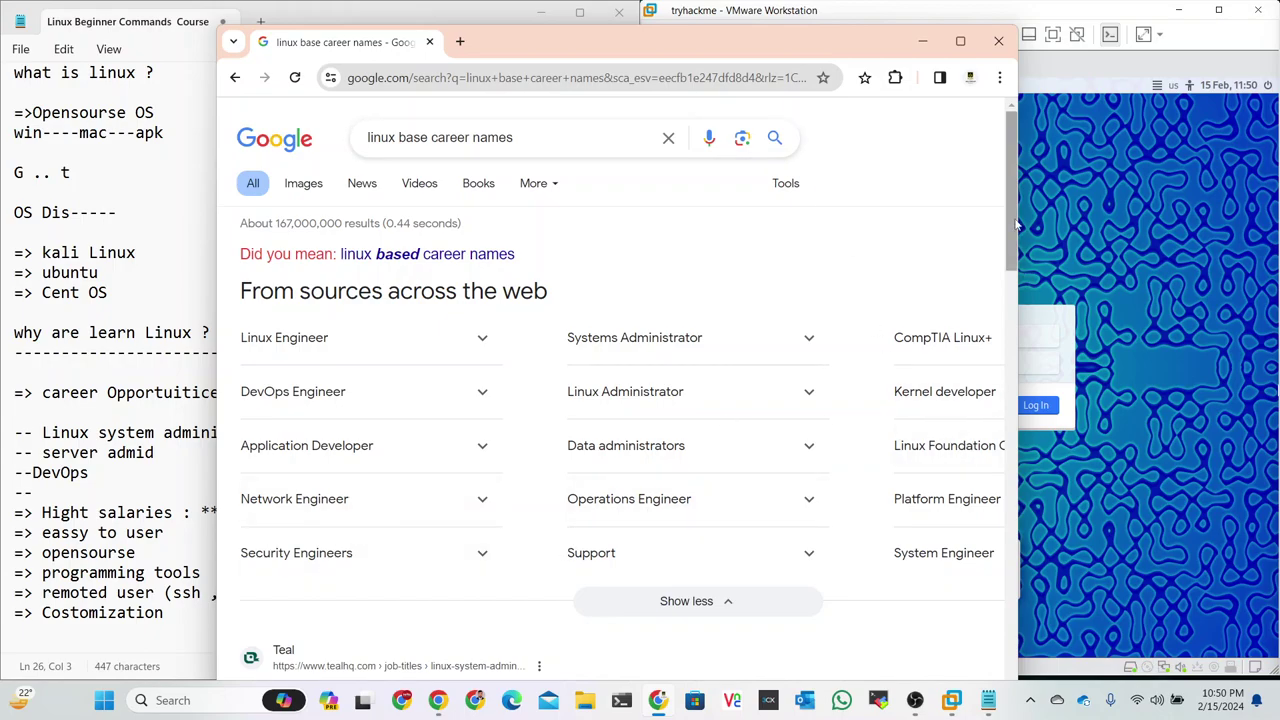
left_click(960, 41)
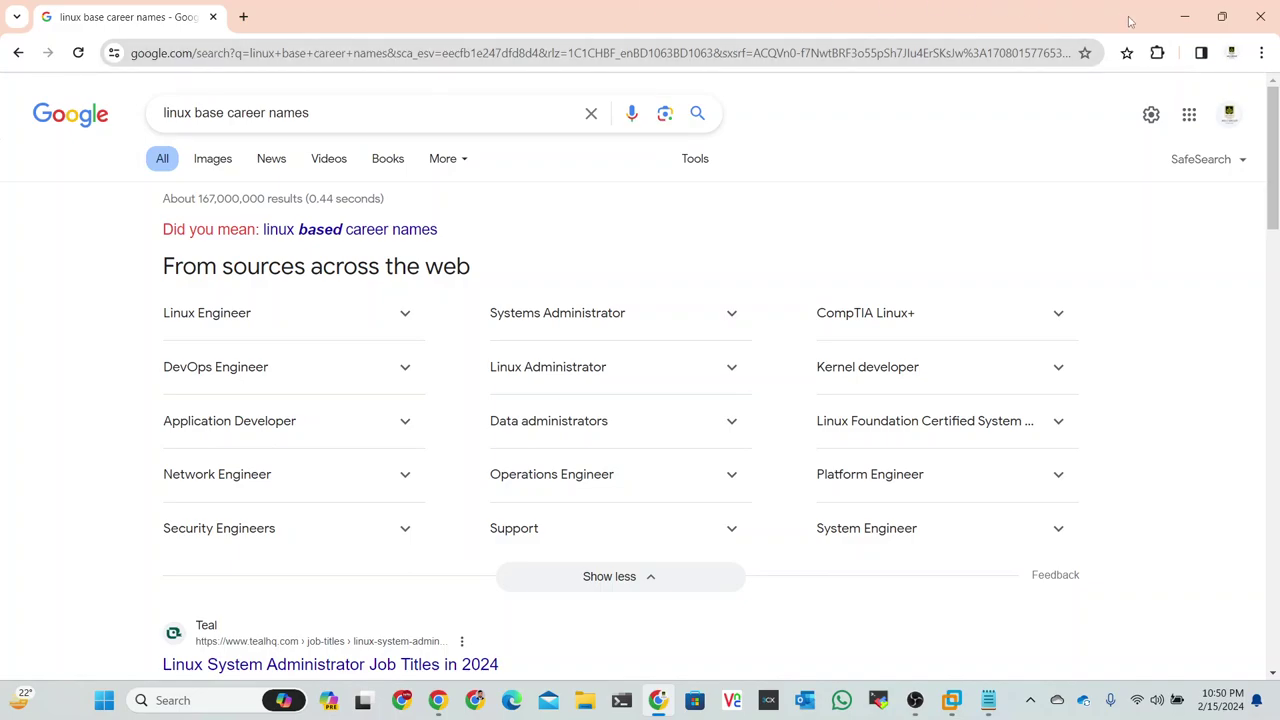
left_click(1183, 20)
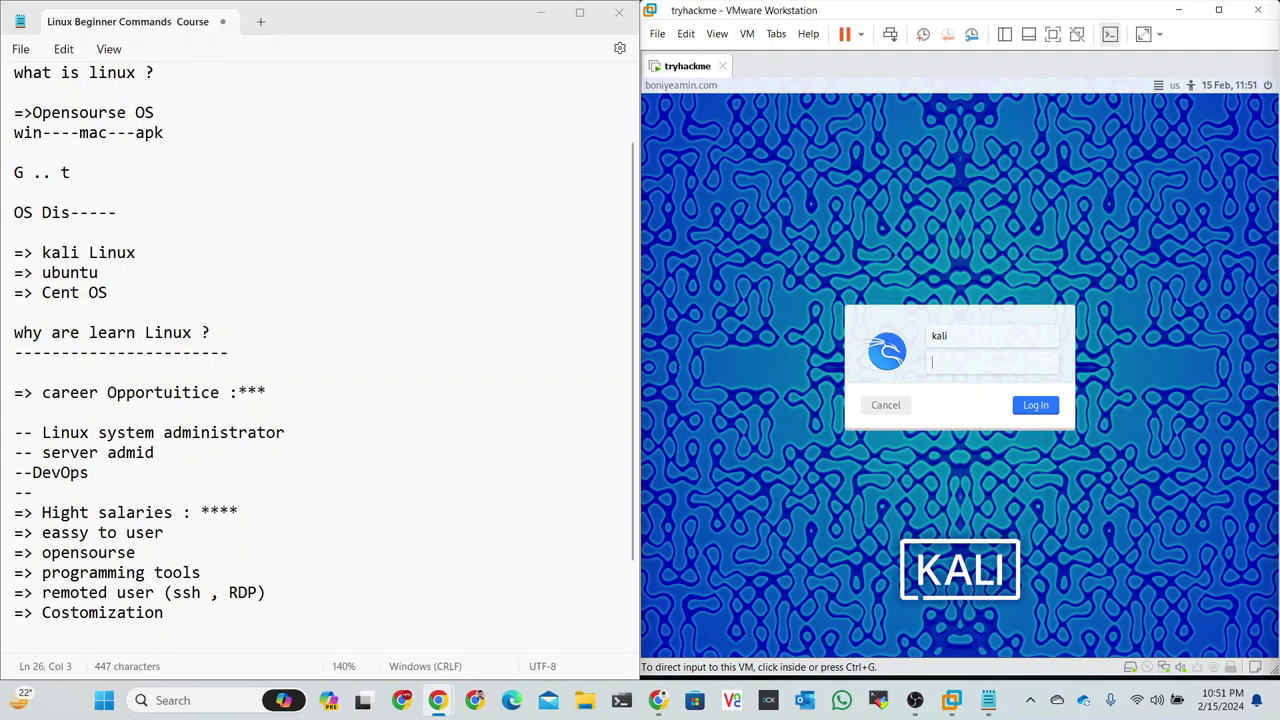
Type the heading 'How to Lear Linux' at the end of the notes, underlined with '=' signs
scroll(30, 440, "down", 1)
scroll(50, 500, "down", 2)
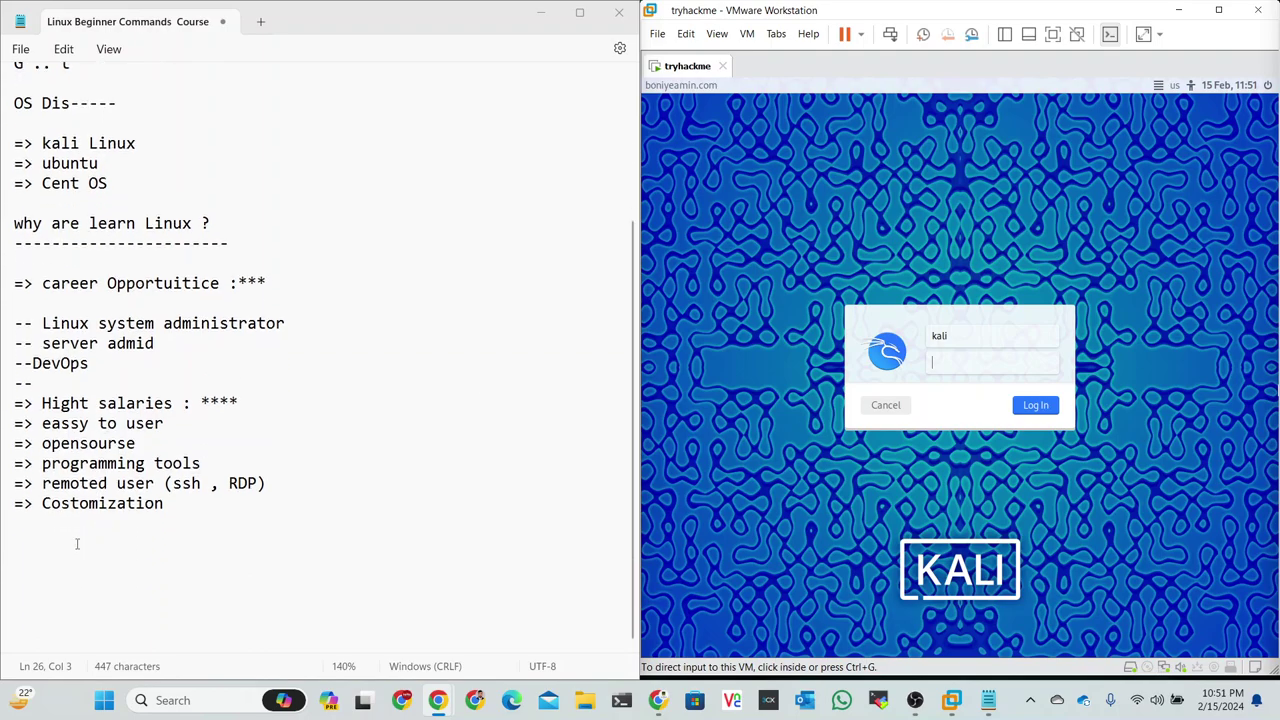
left_click(72, 542)
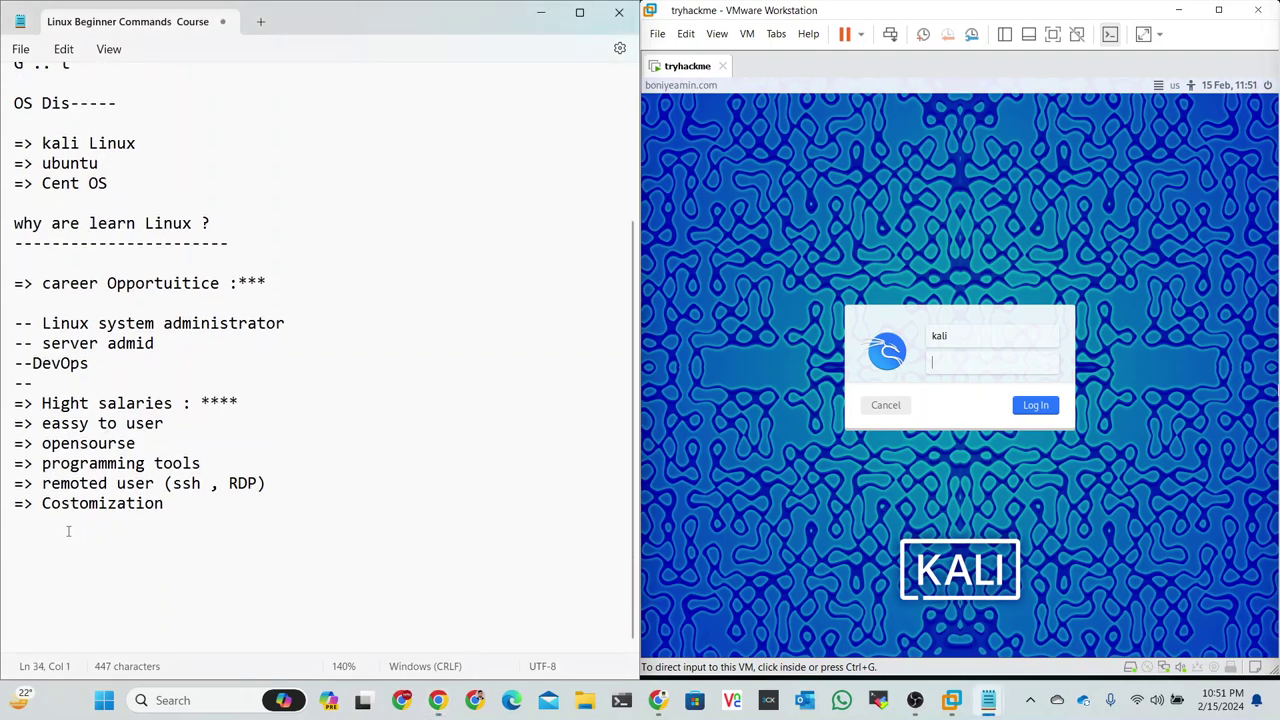
type("How ")
type("to Le")
type("an")
key("BackSpace")
key("BackSpace")
type("r ")
type("Linux")
key("Return")
type("=============")
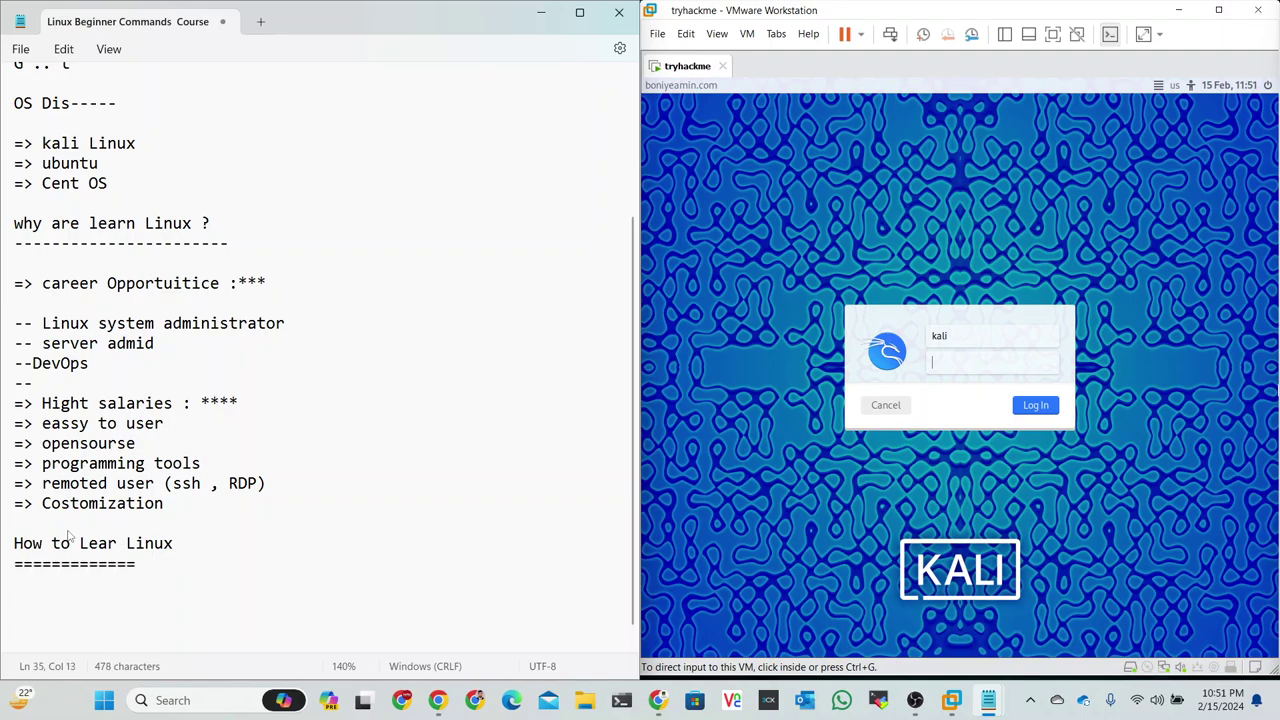
type("==============")
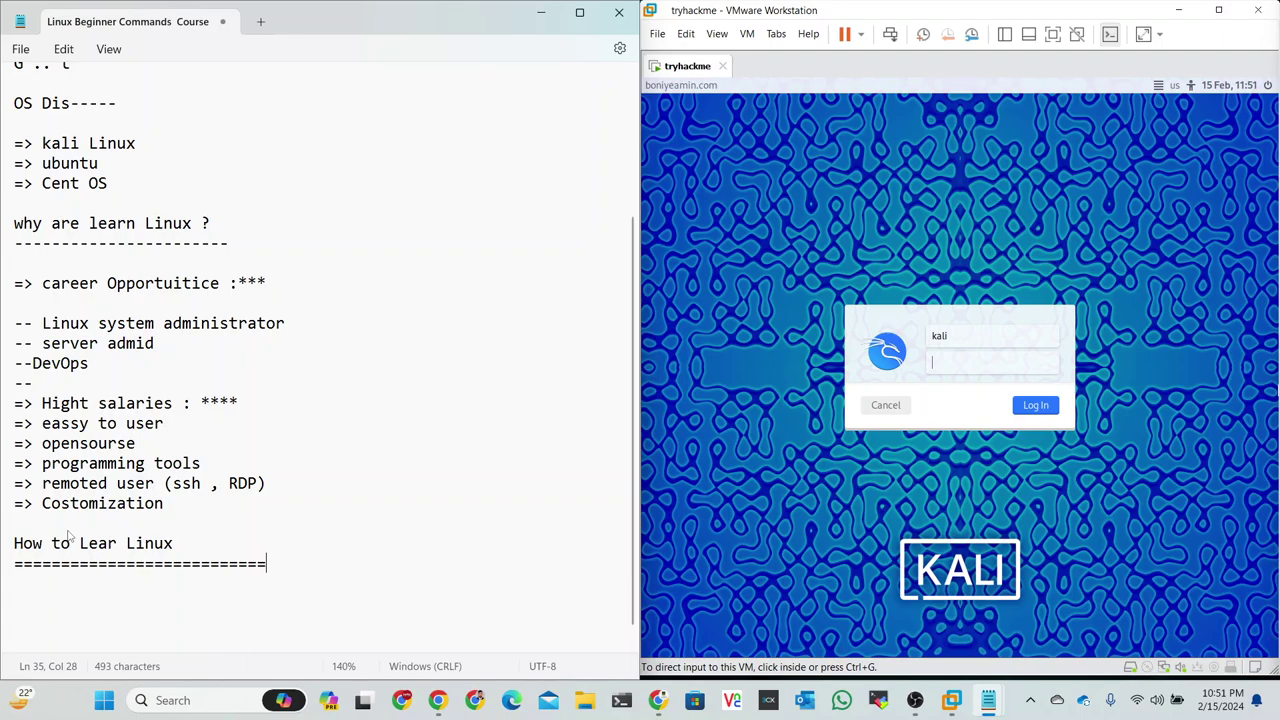
key("Return")
Scroll to the top and select 'Linux Beginner Commands' in the title line
left_click(73, 598)
mouse_move(438, 700)
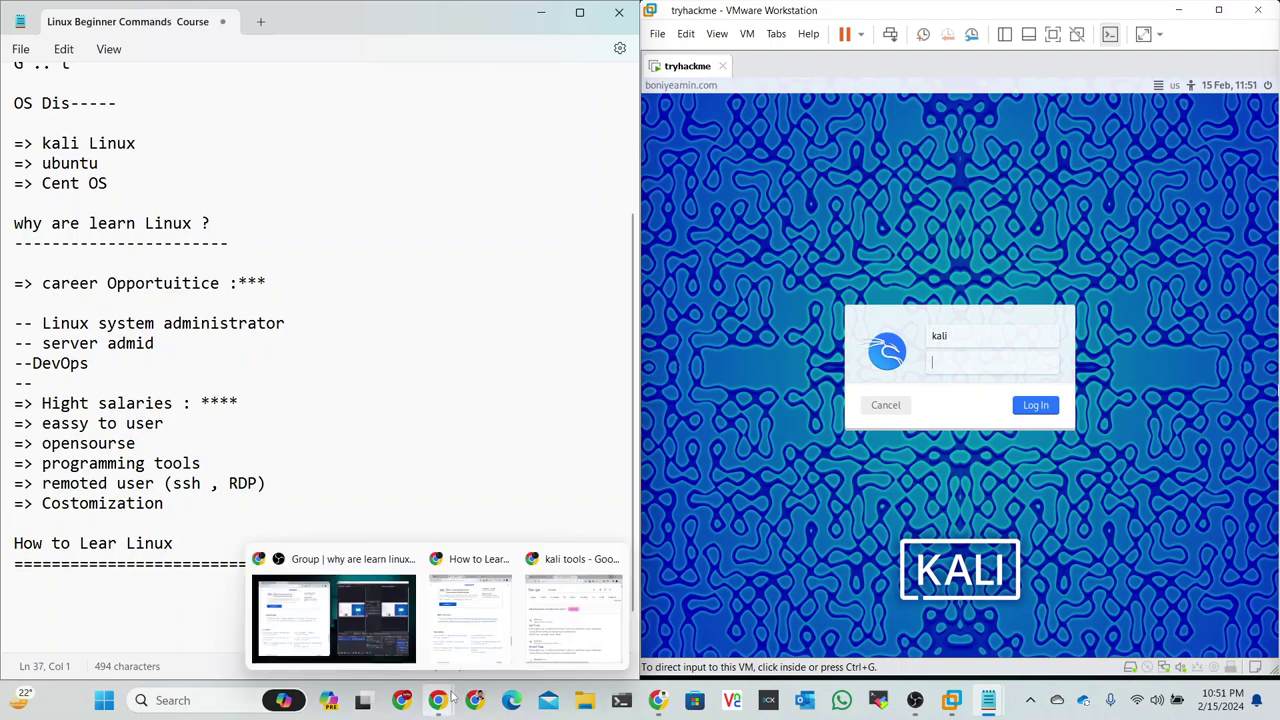
left_click(93, 588)
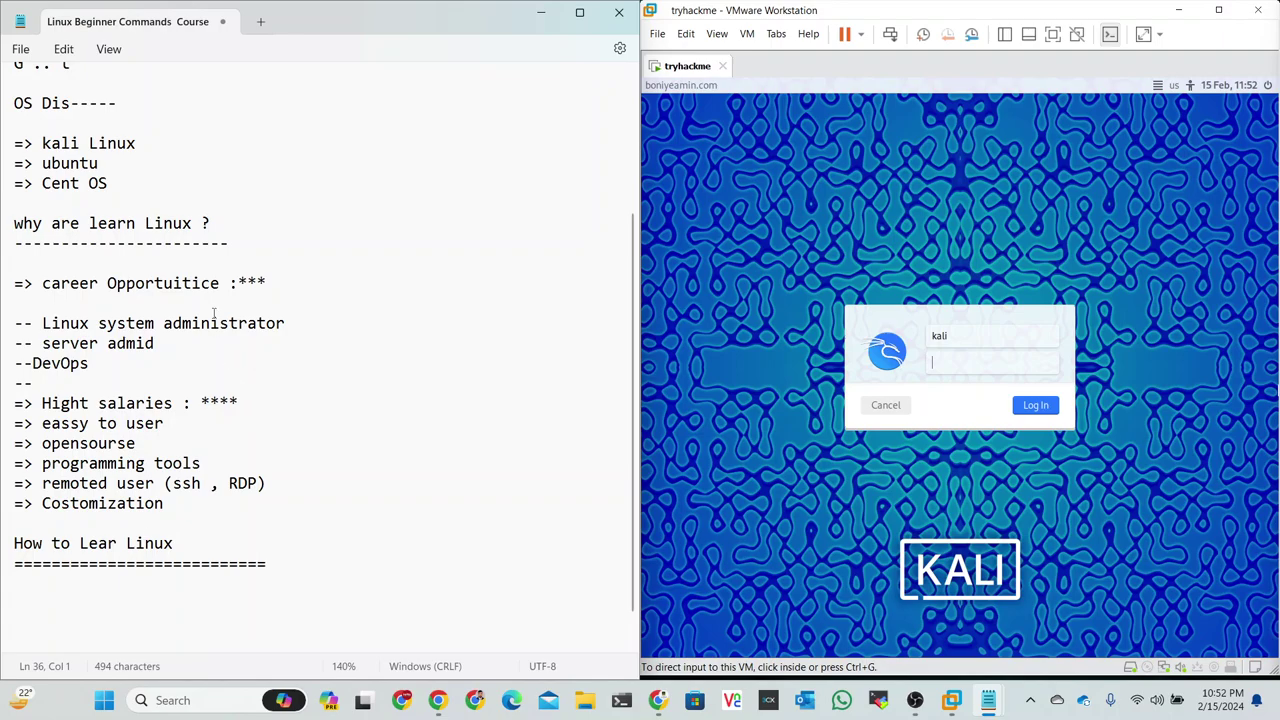
scroll(226, 275, "up", 3)
left_click_drag(78, 86, 333, 83)
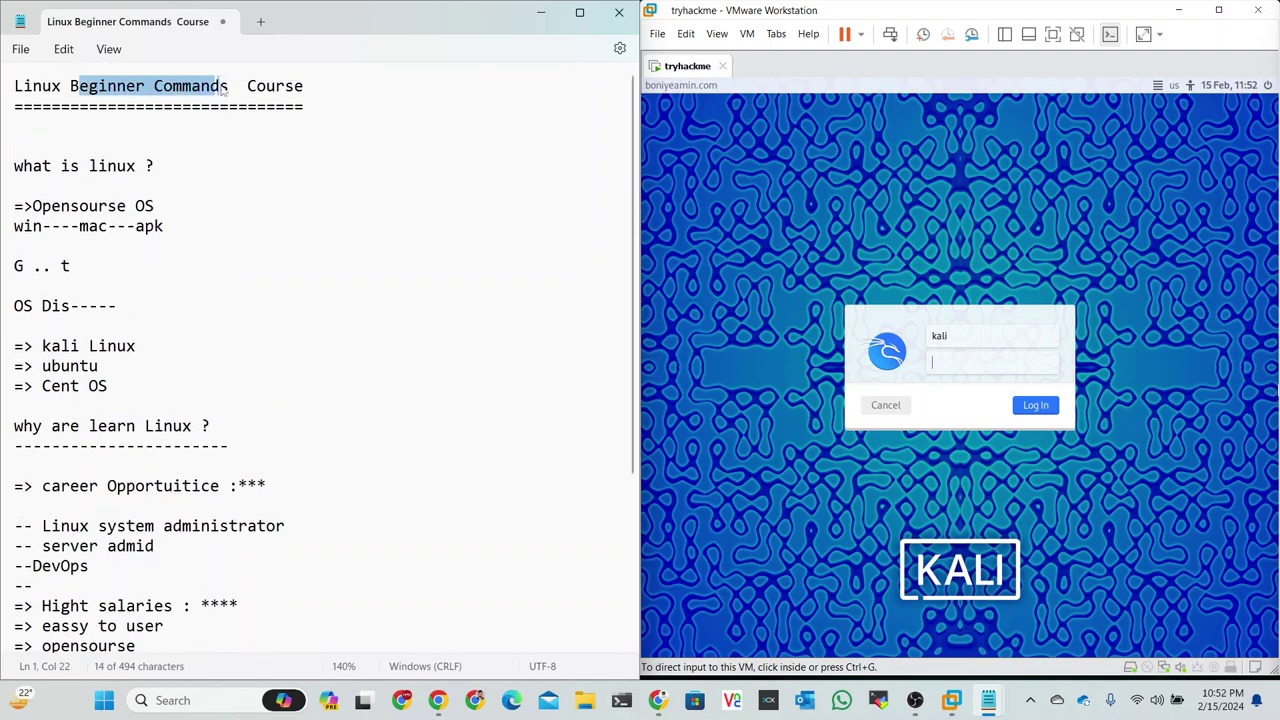
left_click(333, 85)
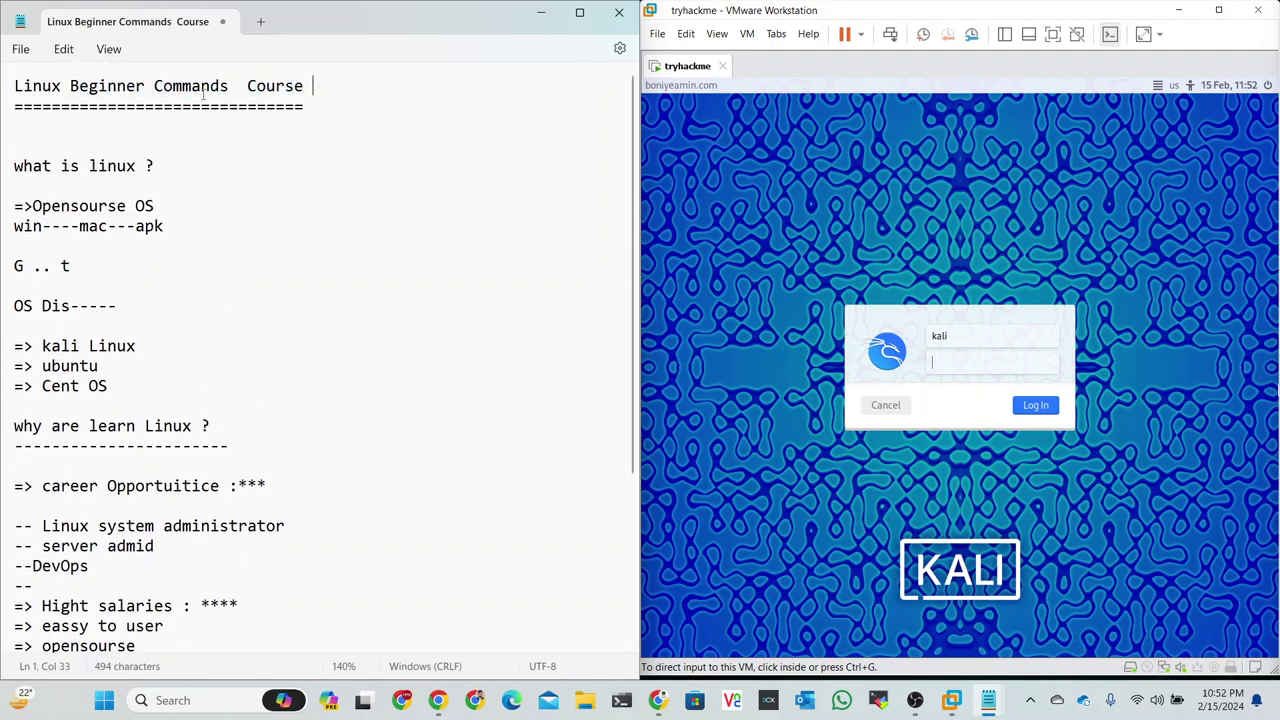
left_click_drag(228, 86, 12, 90)
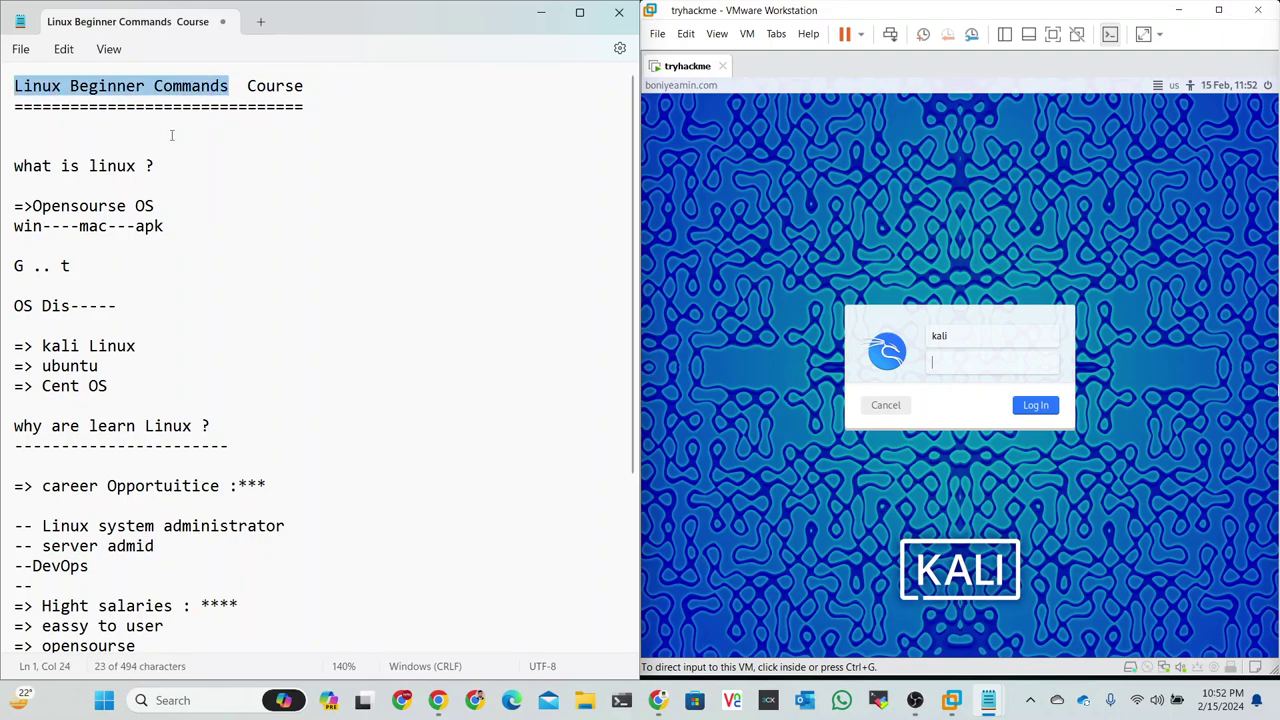